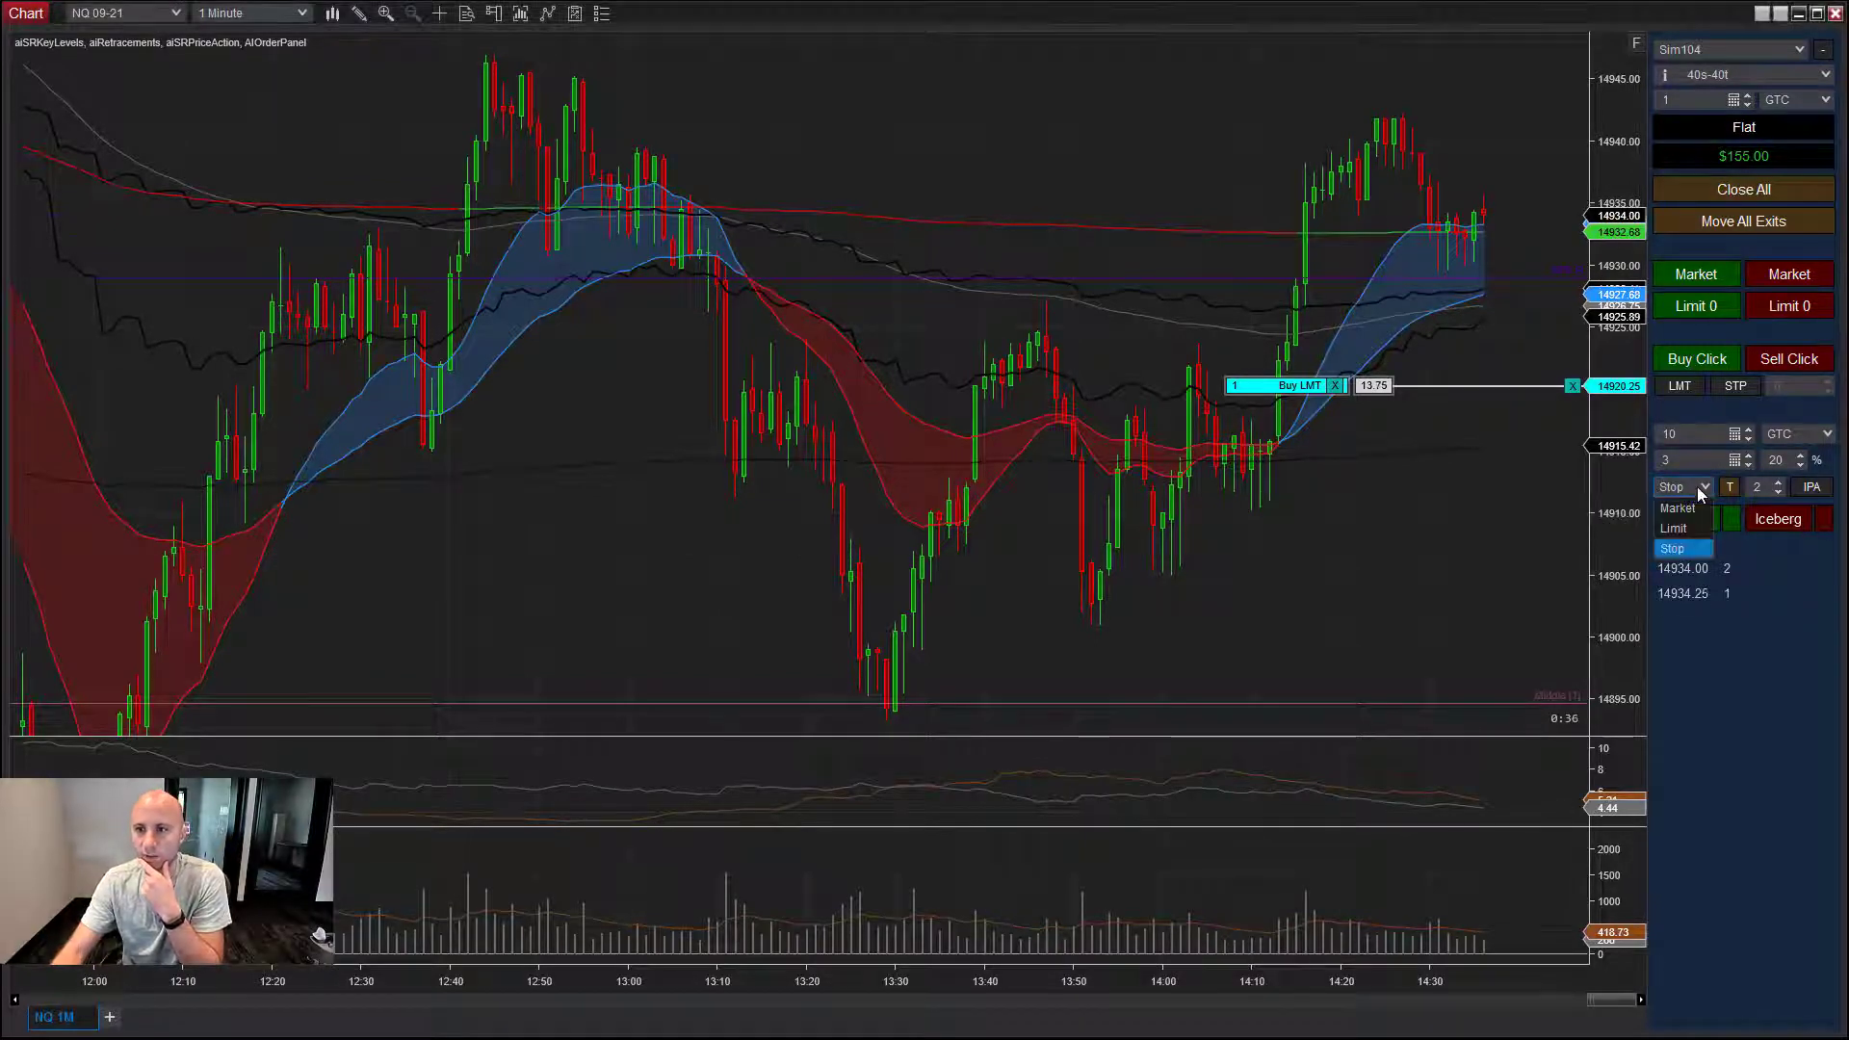
# - Set the iceberg type to Market, then place a sell stop, move it to 14916.25 and cancel it
pyautogui.scroll(2, 1697, 487)
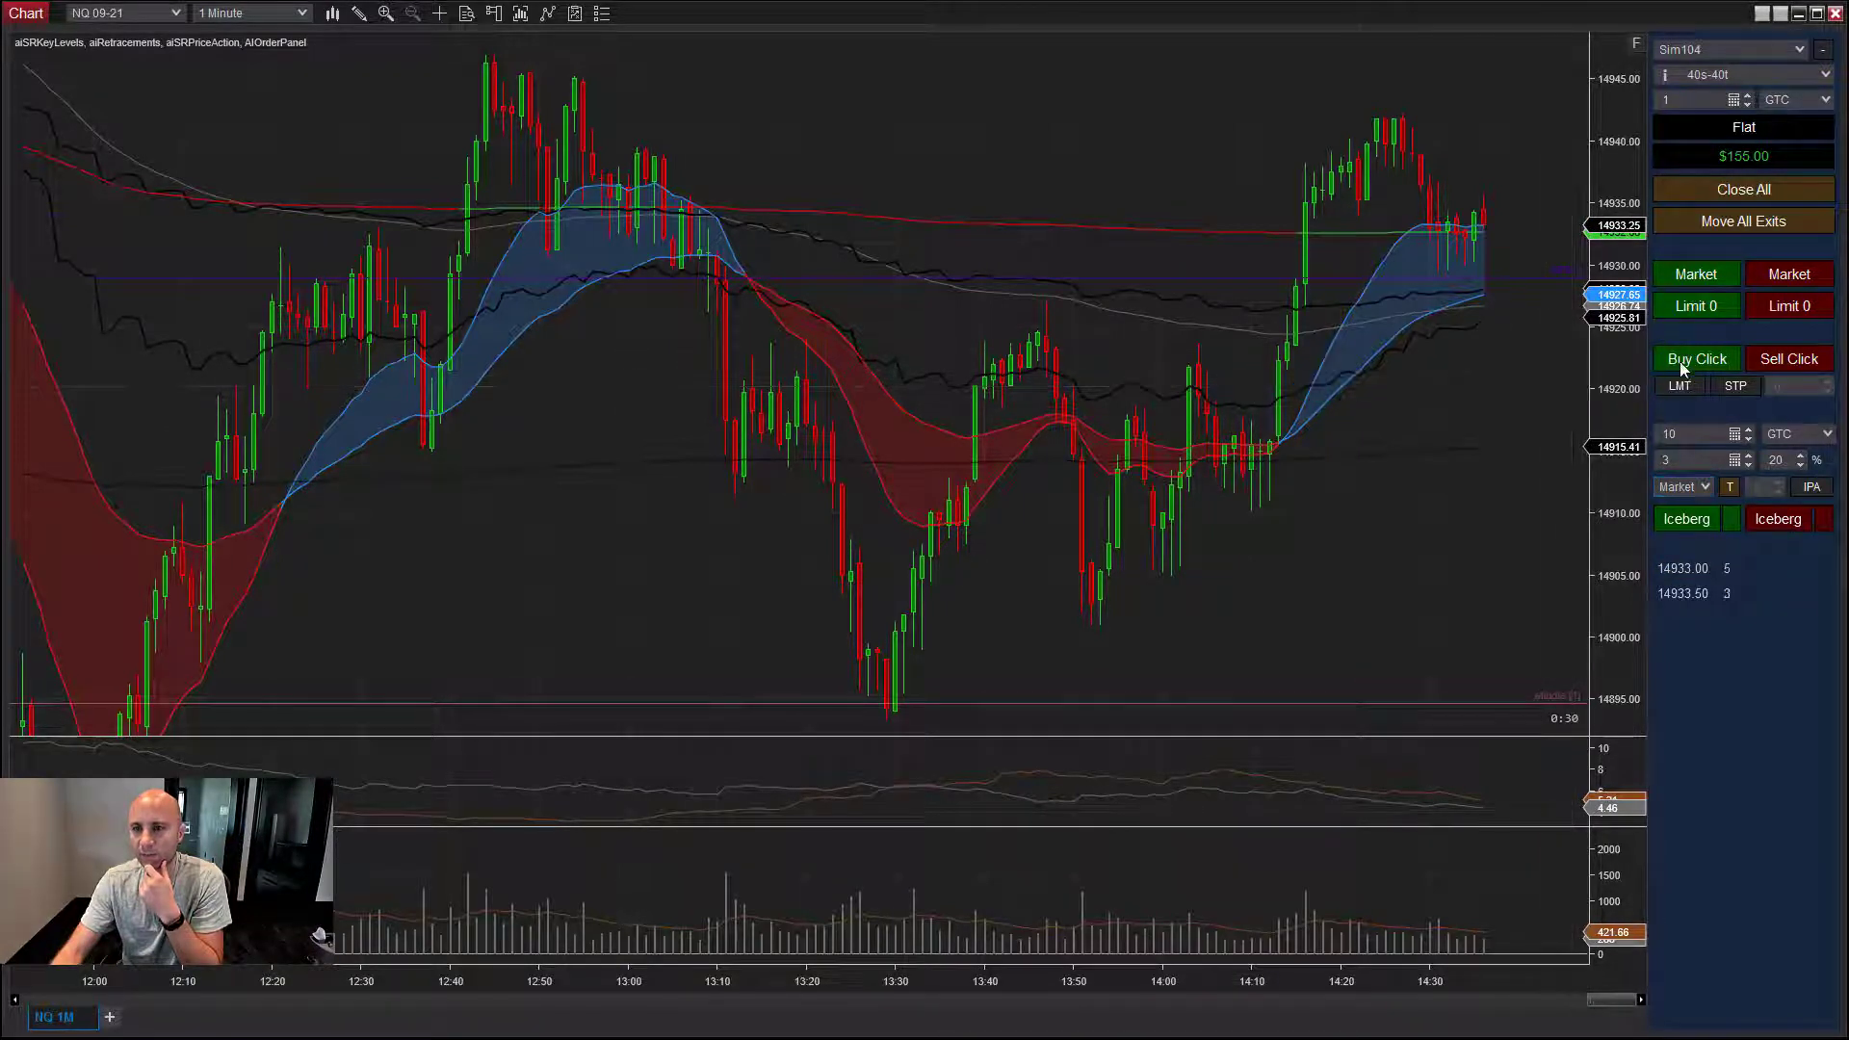
pyautogui.click(1789, 360)
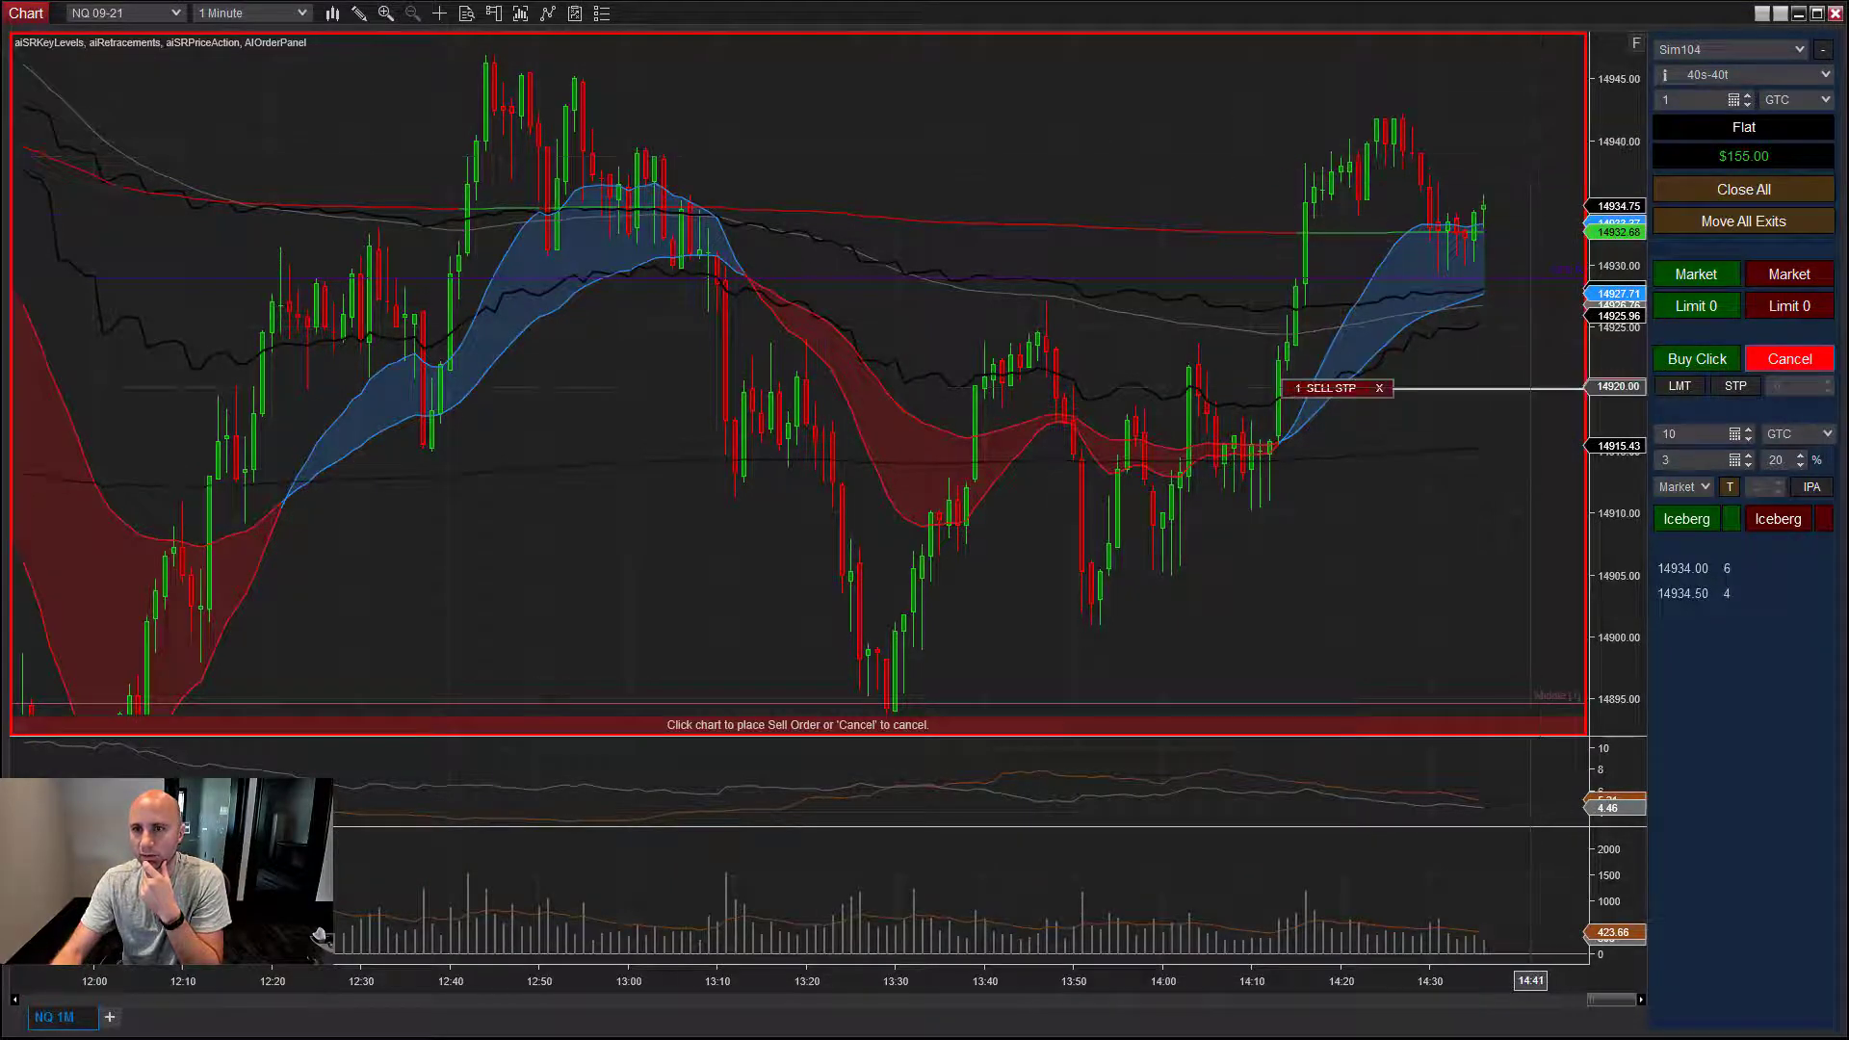
pyautogui.click(1580, 387)
pyautogui.moveTo(1579, 387); pyautogui.dragTo(1592, 457)
pyautogui.click(1572, 437)
# - Place a buy stop at 14941.25 and cancel it
pyautogui.click(1685, 359)
pyautogui.click(1580, 120)
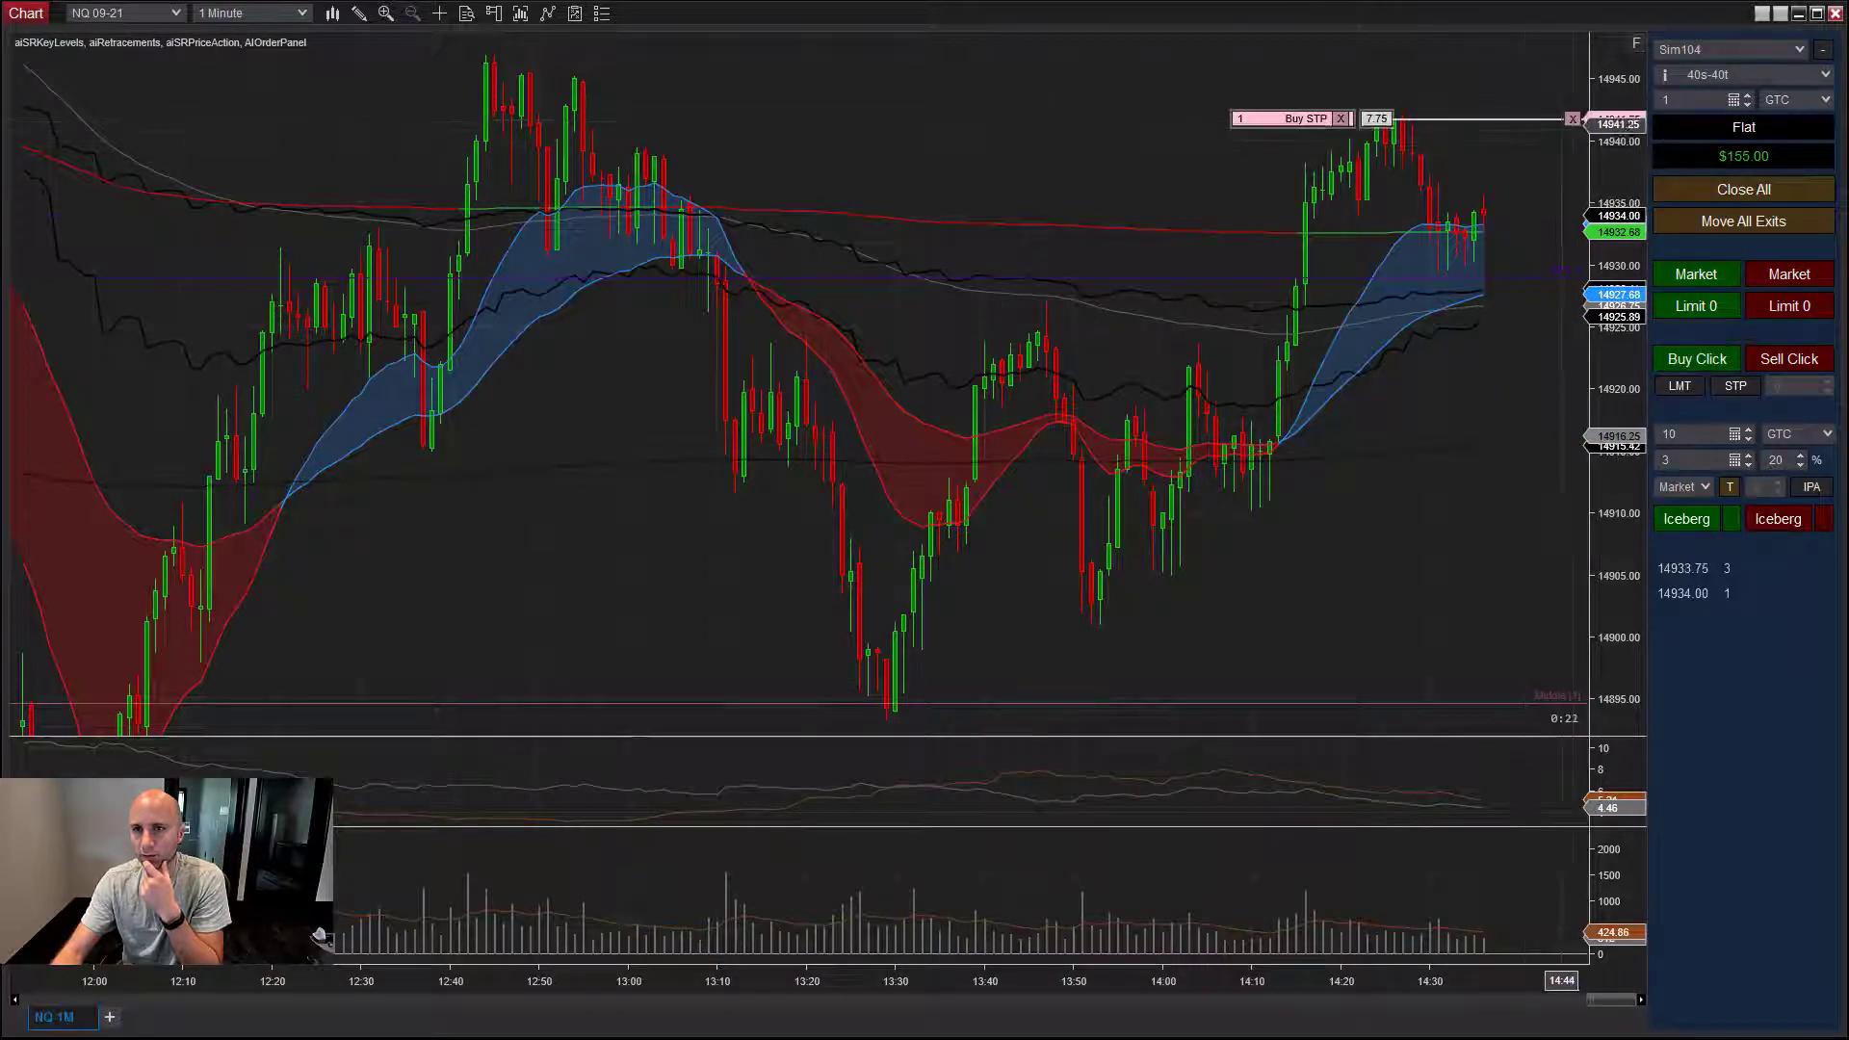
pyautogui.click(1573, 118)
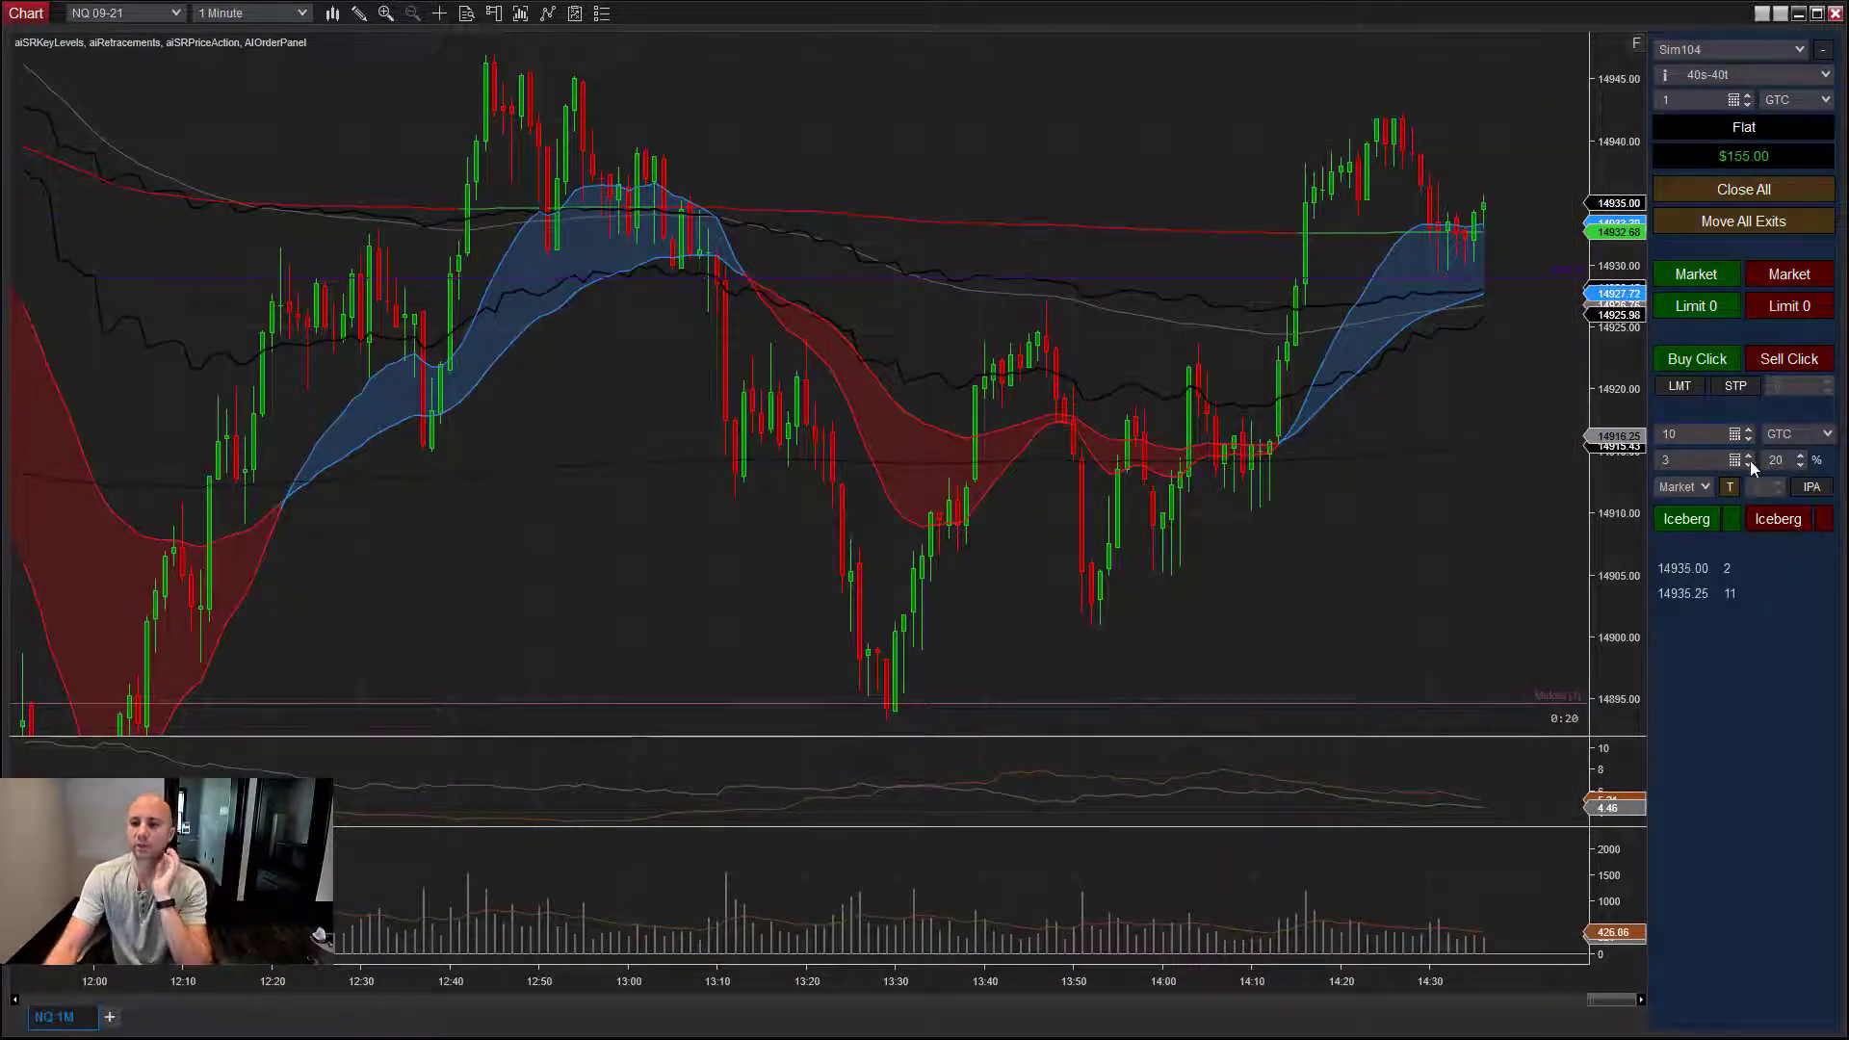
# - Place a 10-lot buy iceberg at 14925.75, move it up to 14943.50, then reset it near 14925
pyautogui.click(1700, 523)
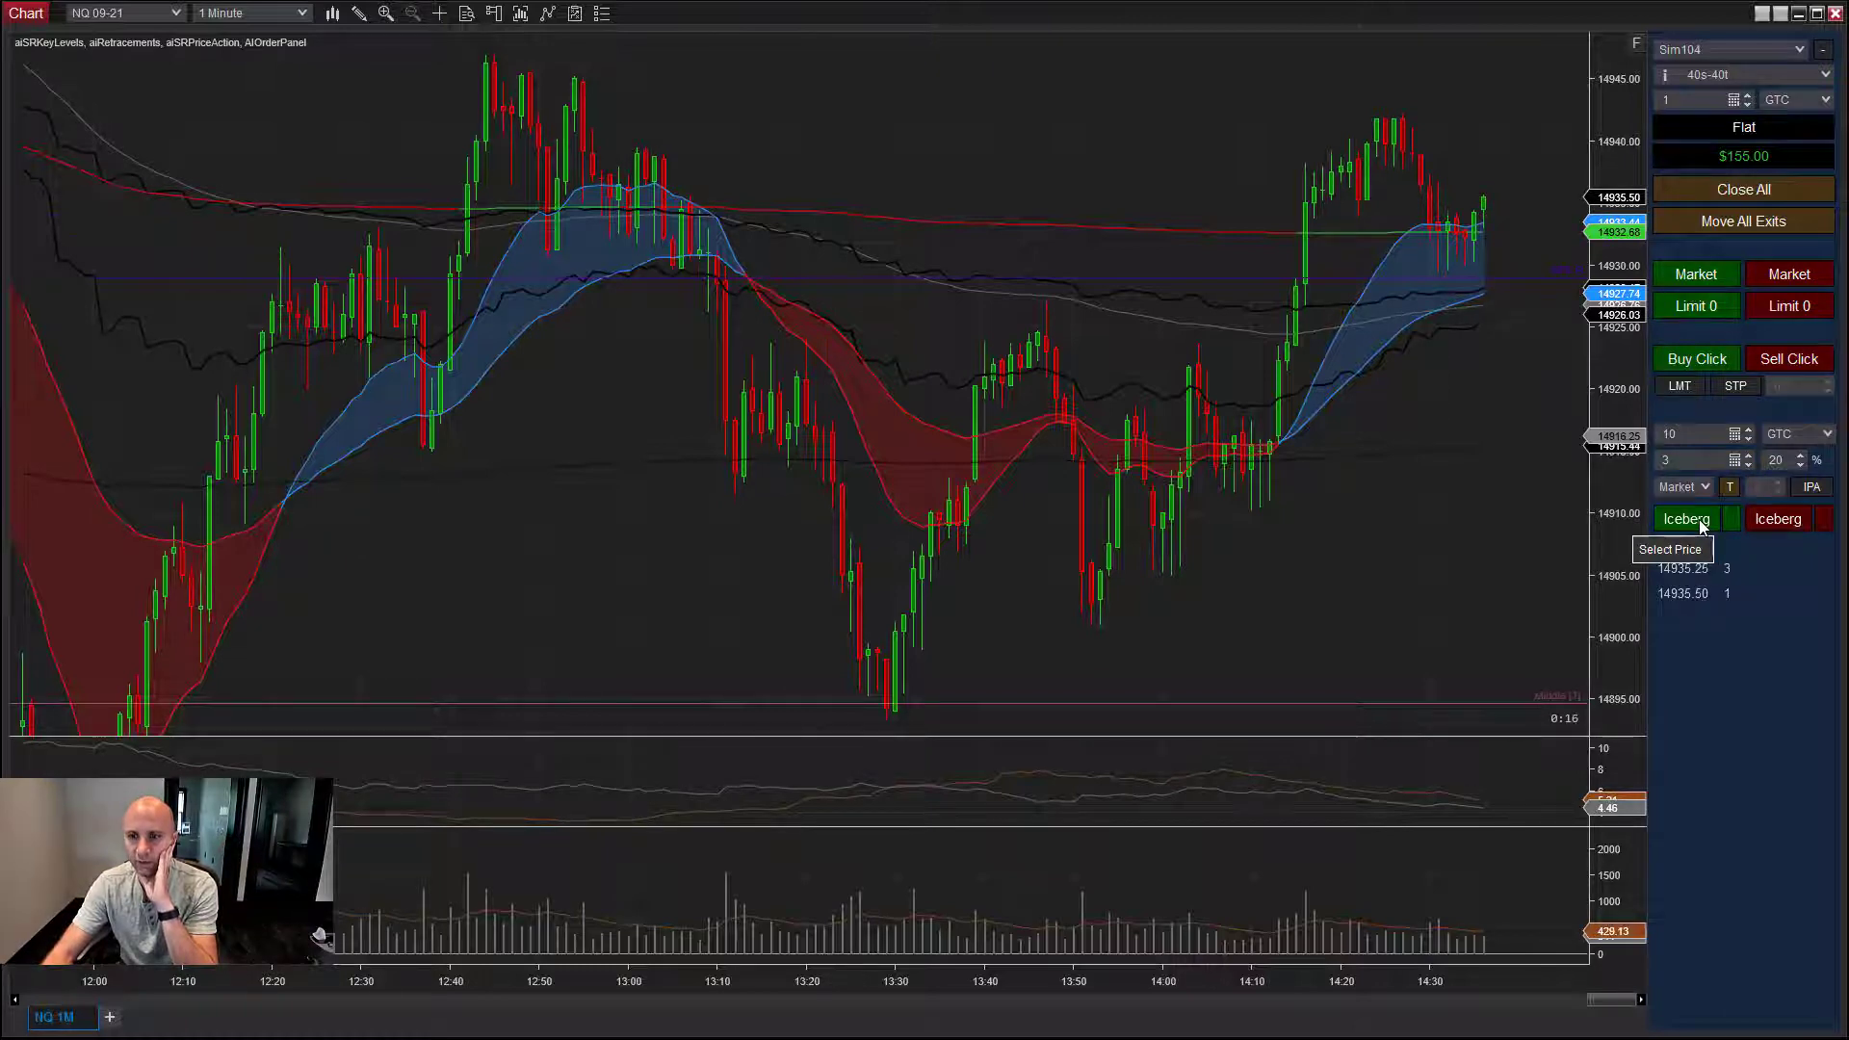
pyautogui.click(1700, 523)
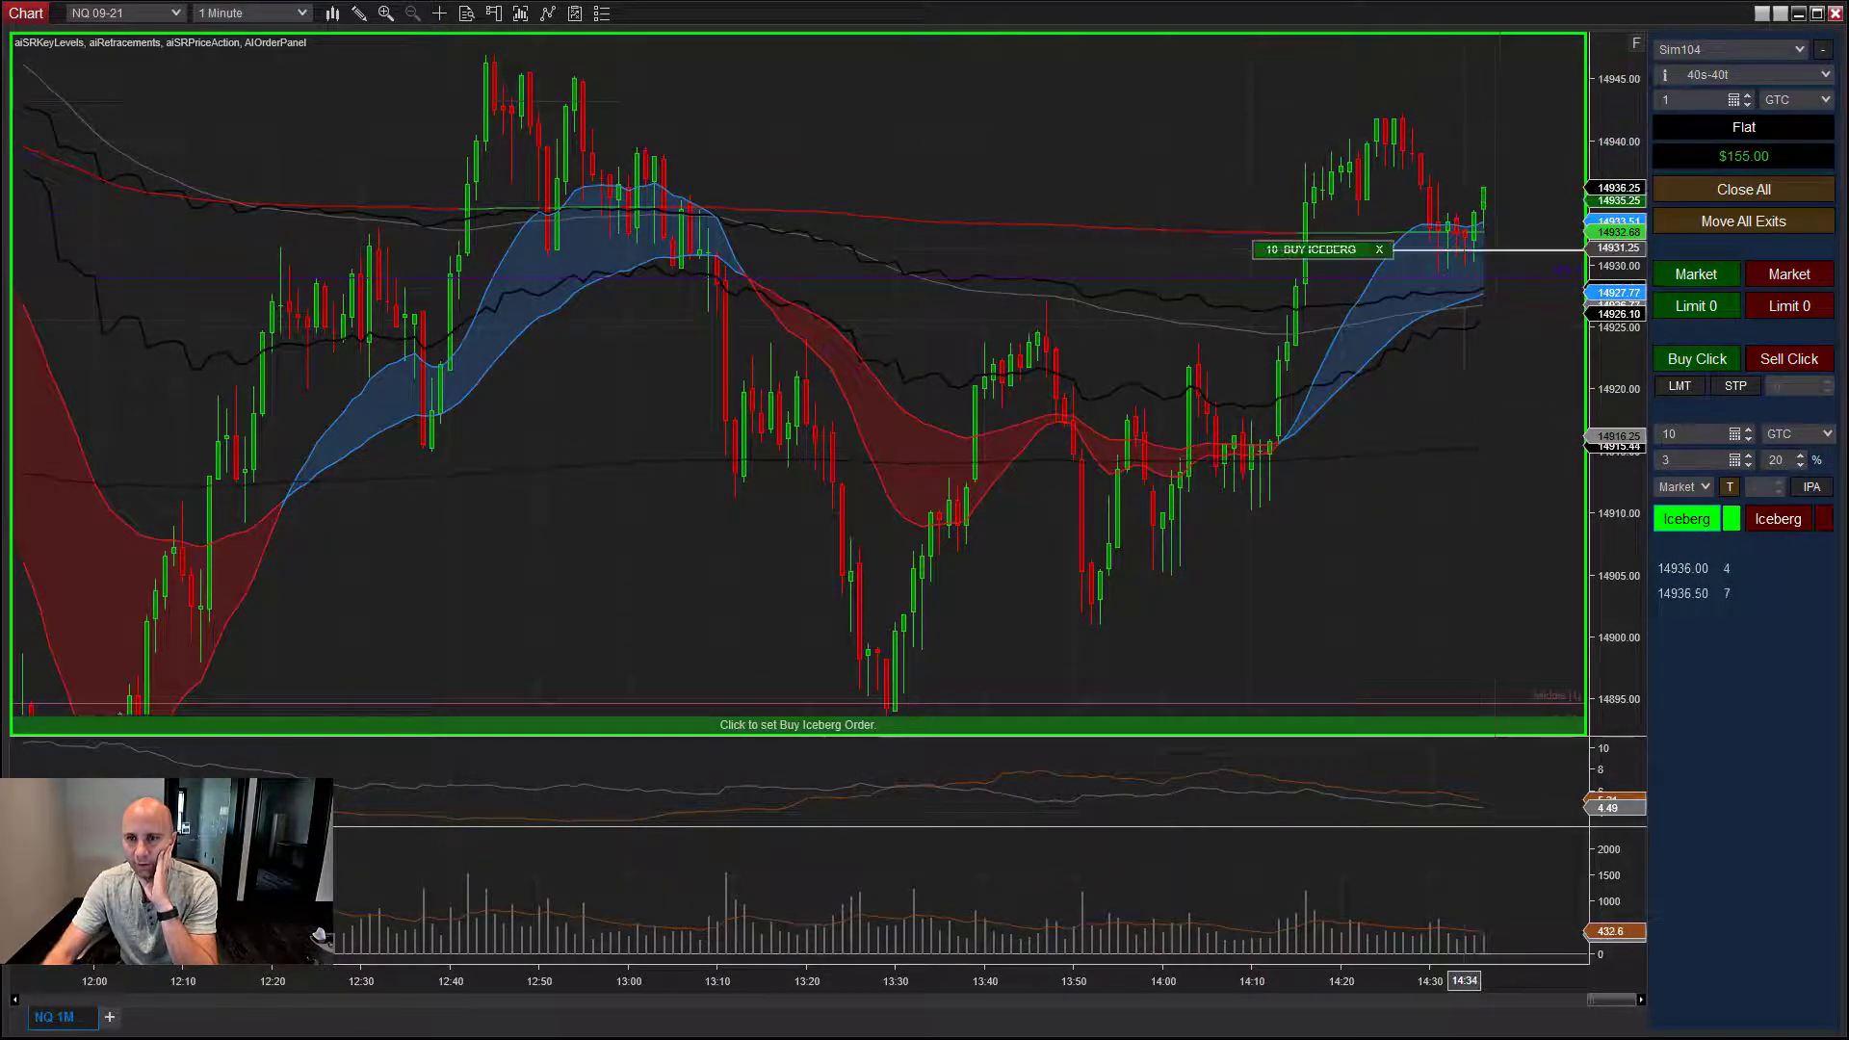
pyautogui.click(1452, 317)
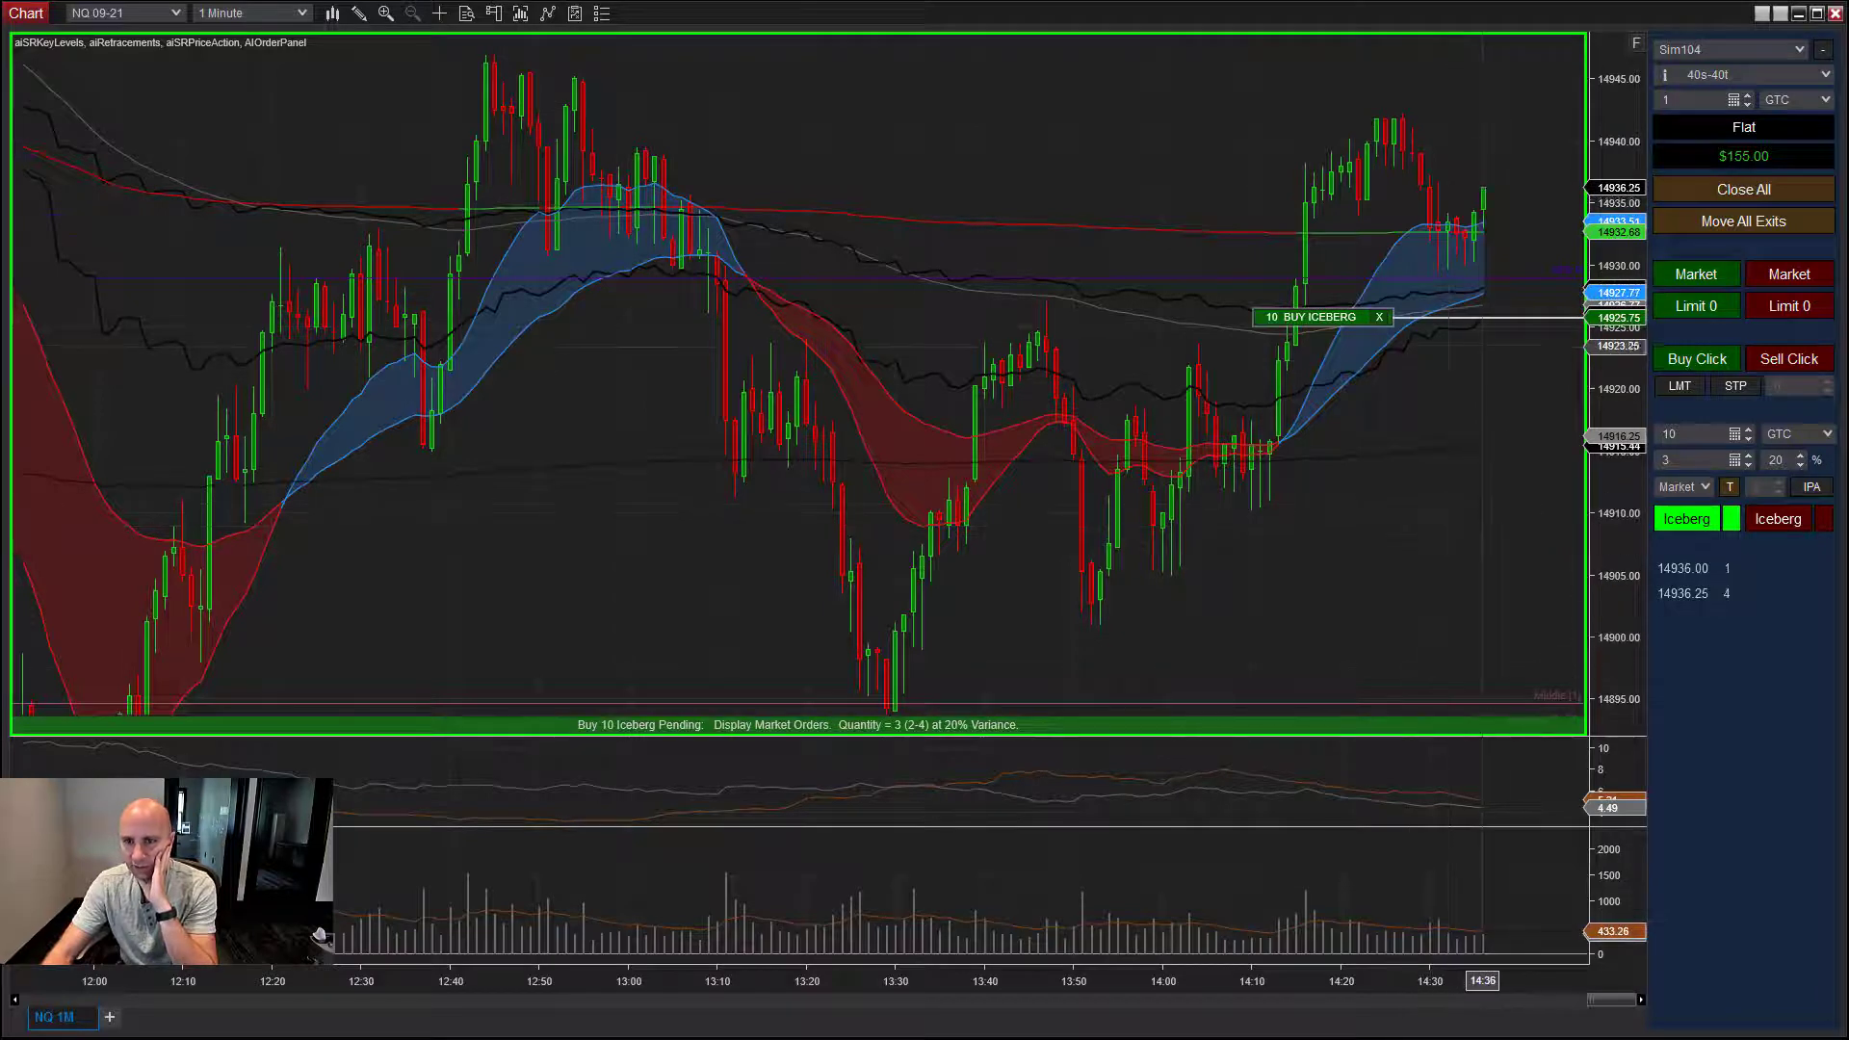
pyautogui.moveTo(1494, 315); pyautogui.dragTo(1494, 97)
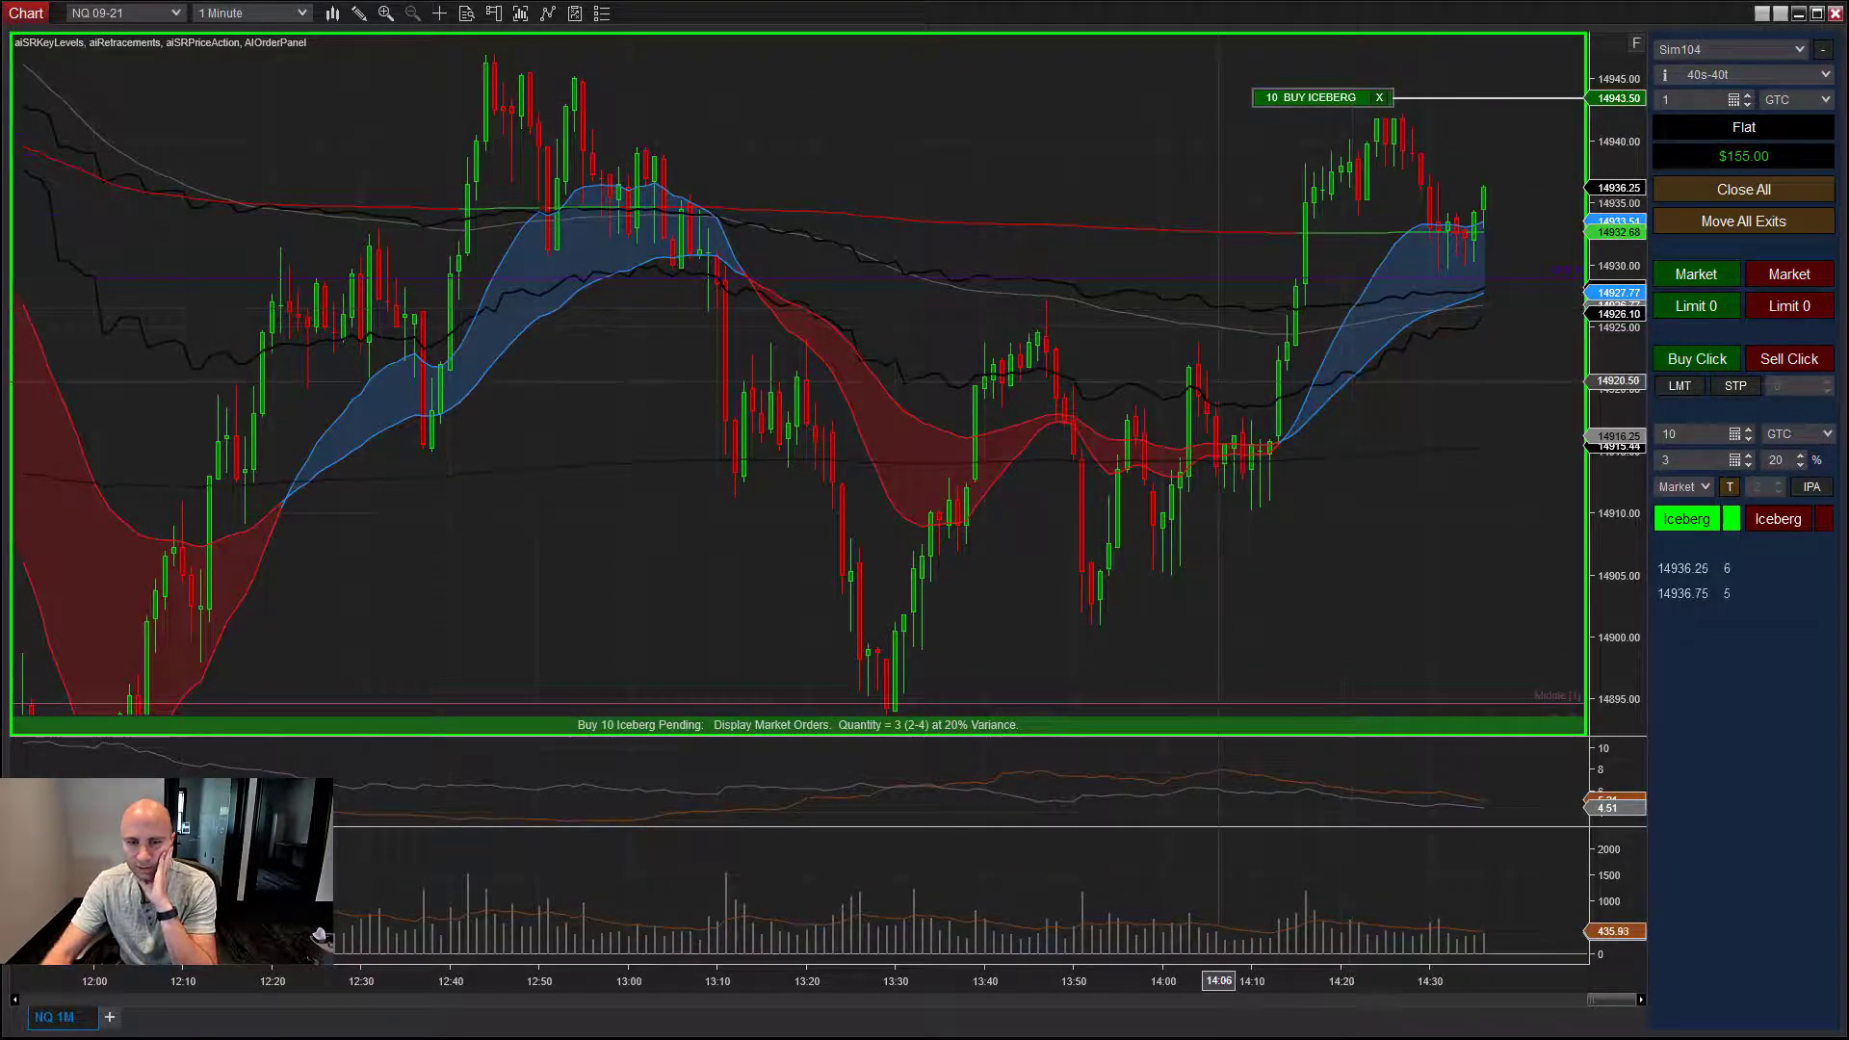
pyautogui.click(1450, 97)
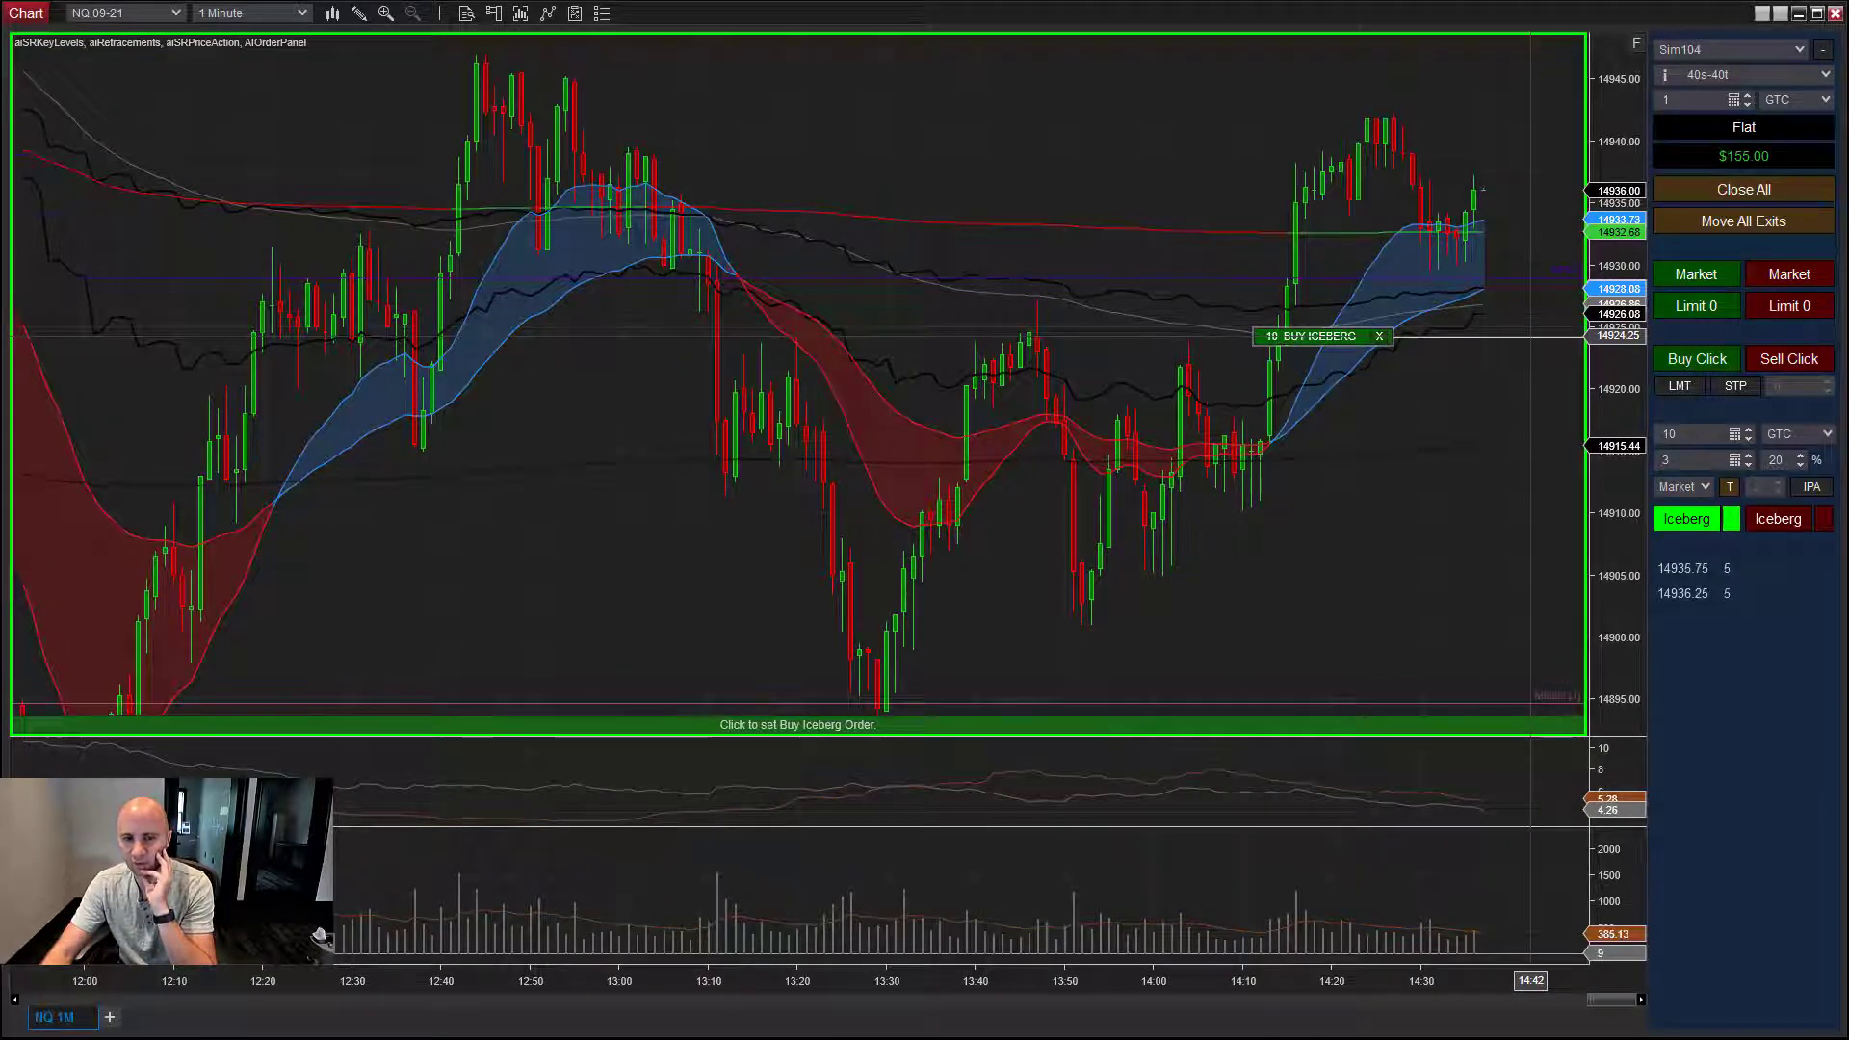
pyautogui.click(1528, 324)
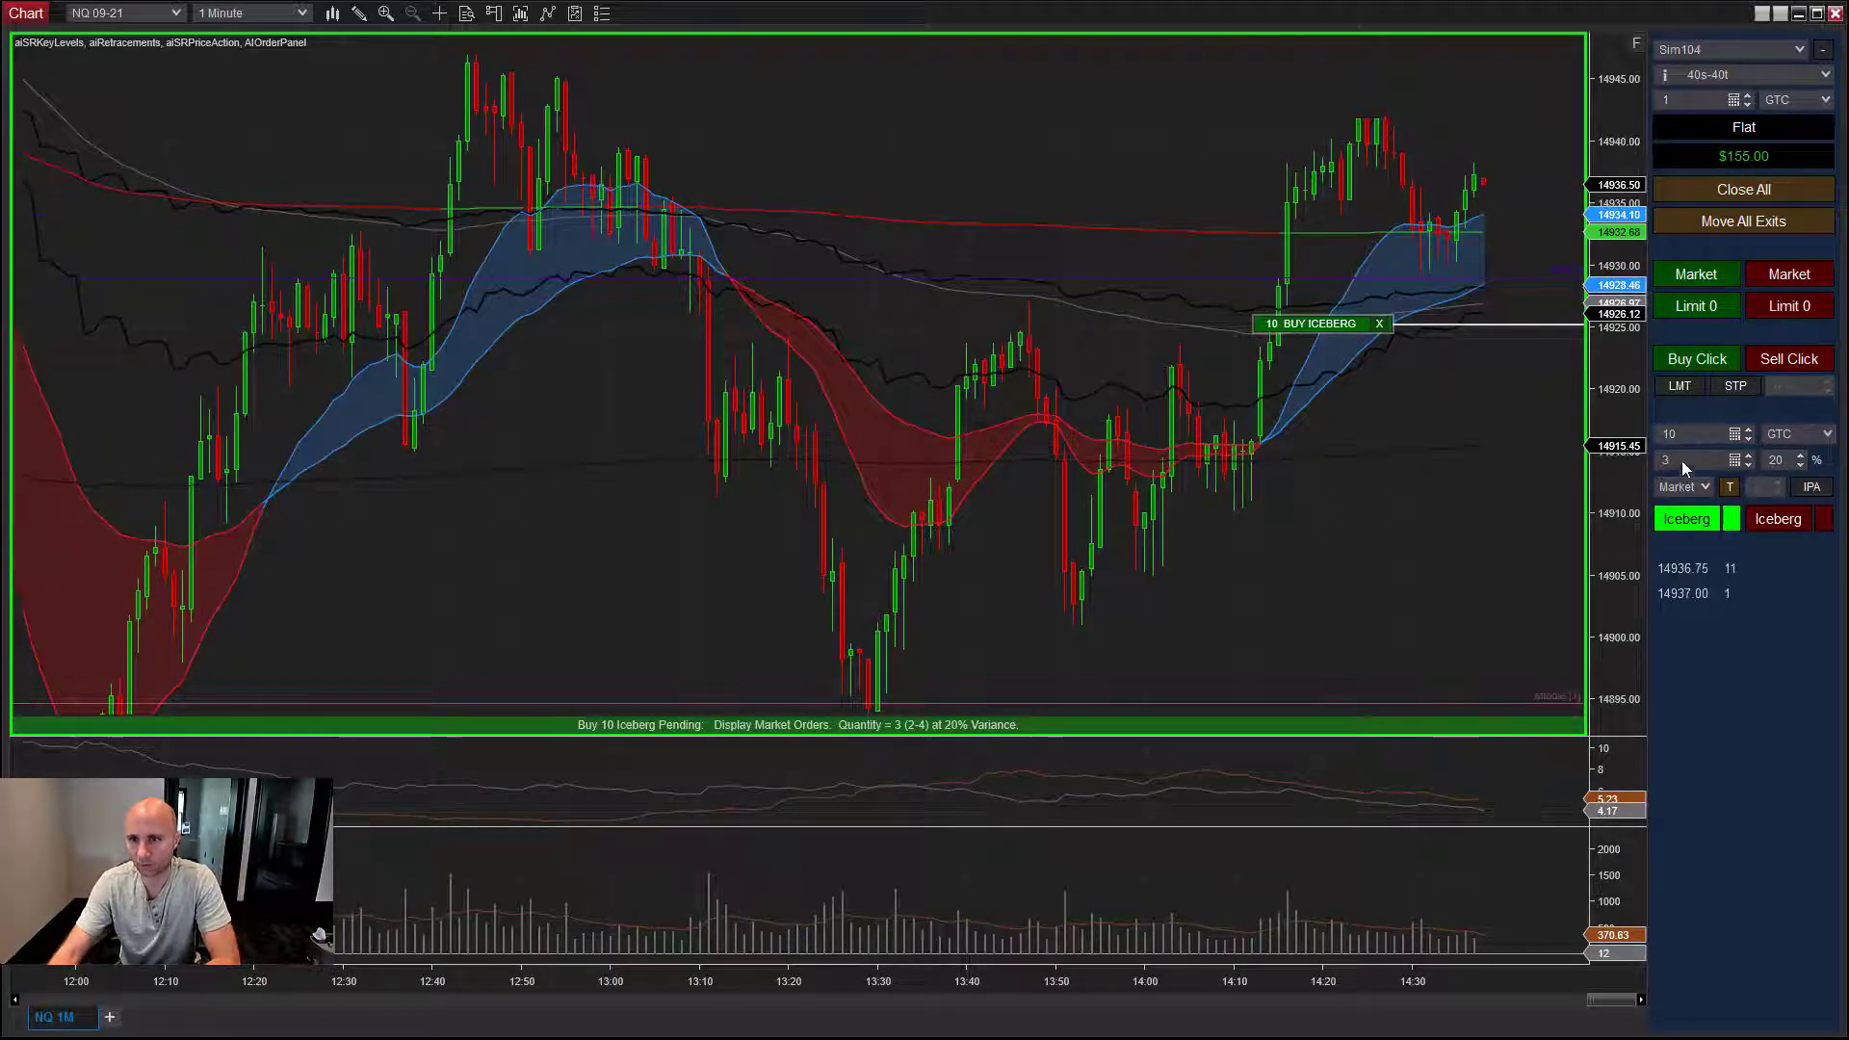
# - Raise the buy iceberg's quantity step by step from 10 to 20 contracts
pyautogui.click(1747, 430)
pyautogui.click(1747, 430)
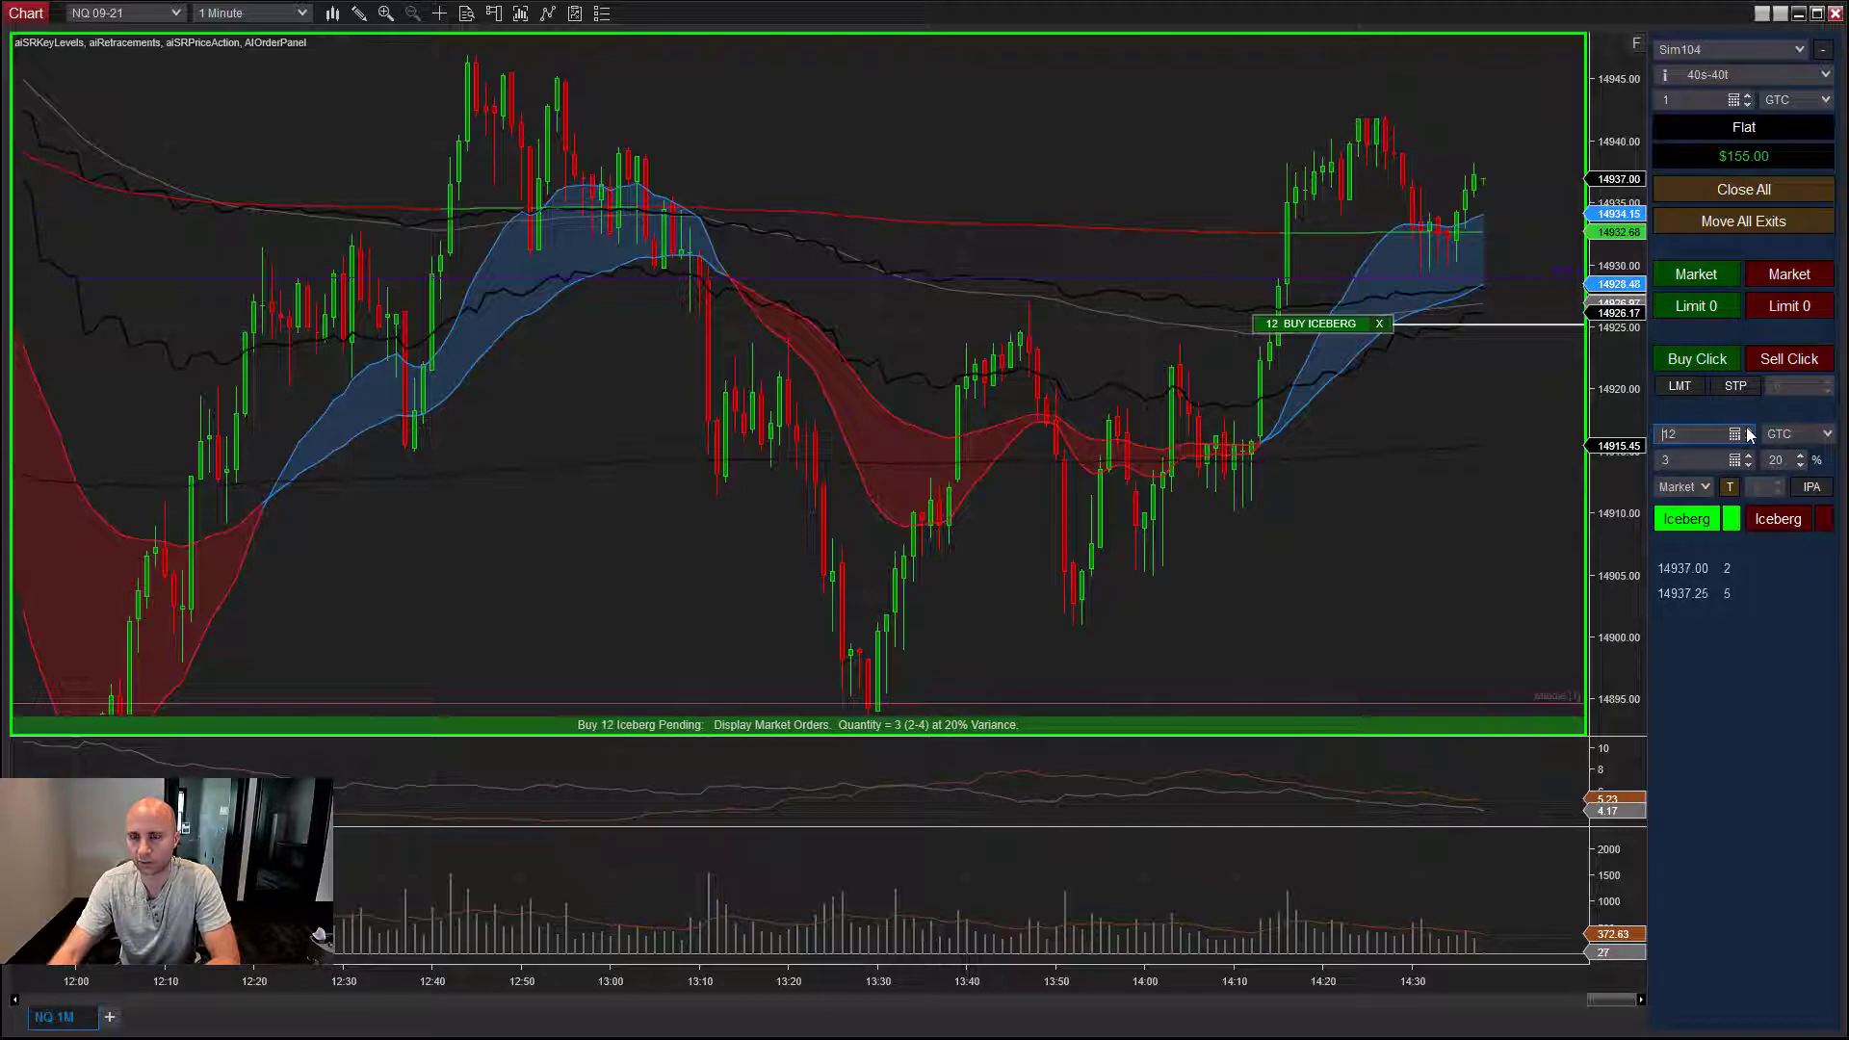
pyautogui.click(1748, 430)
pyautogui.click(1748, 429)
pyautogui.click(1748, 429)
pyautogui.click(1748, 430)
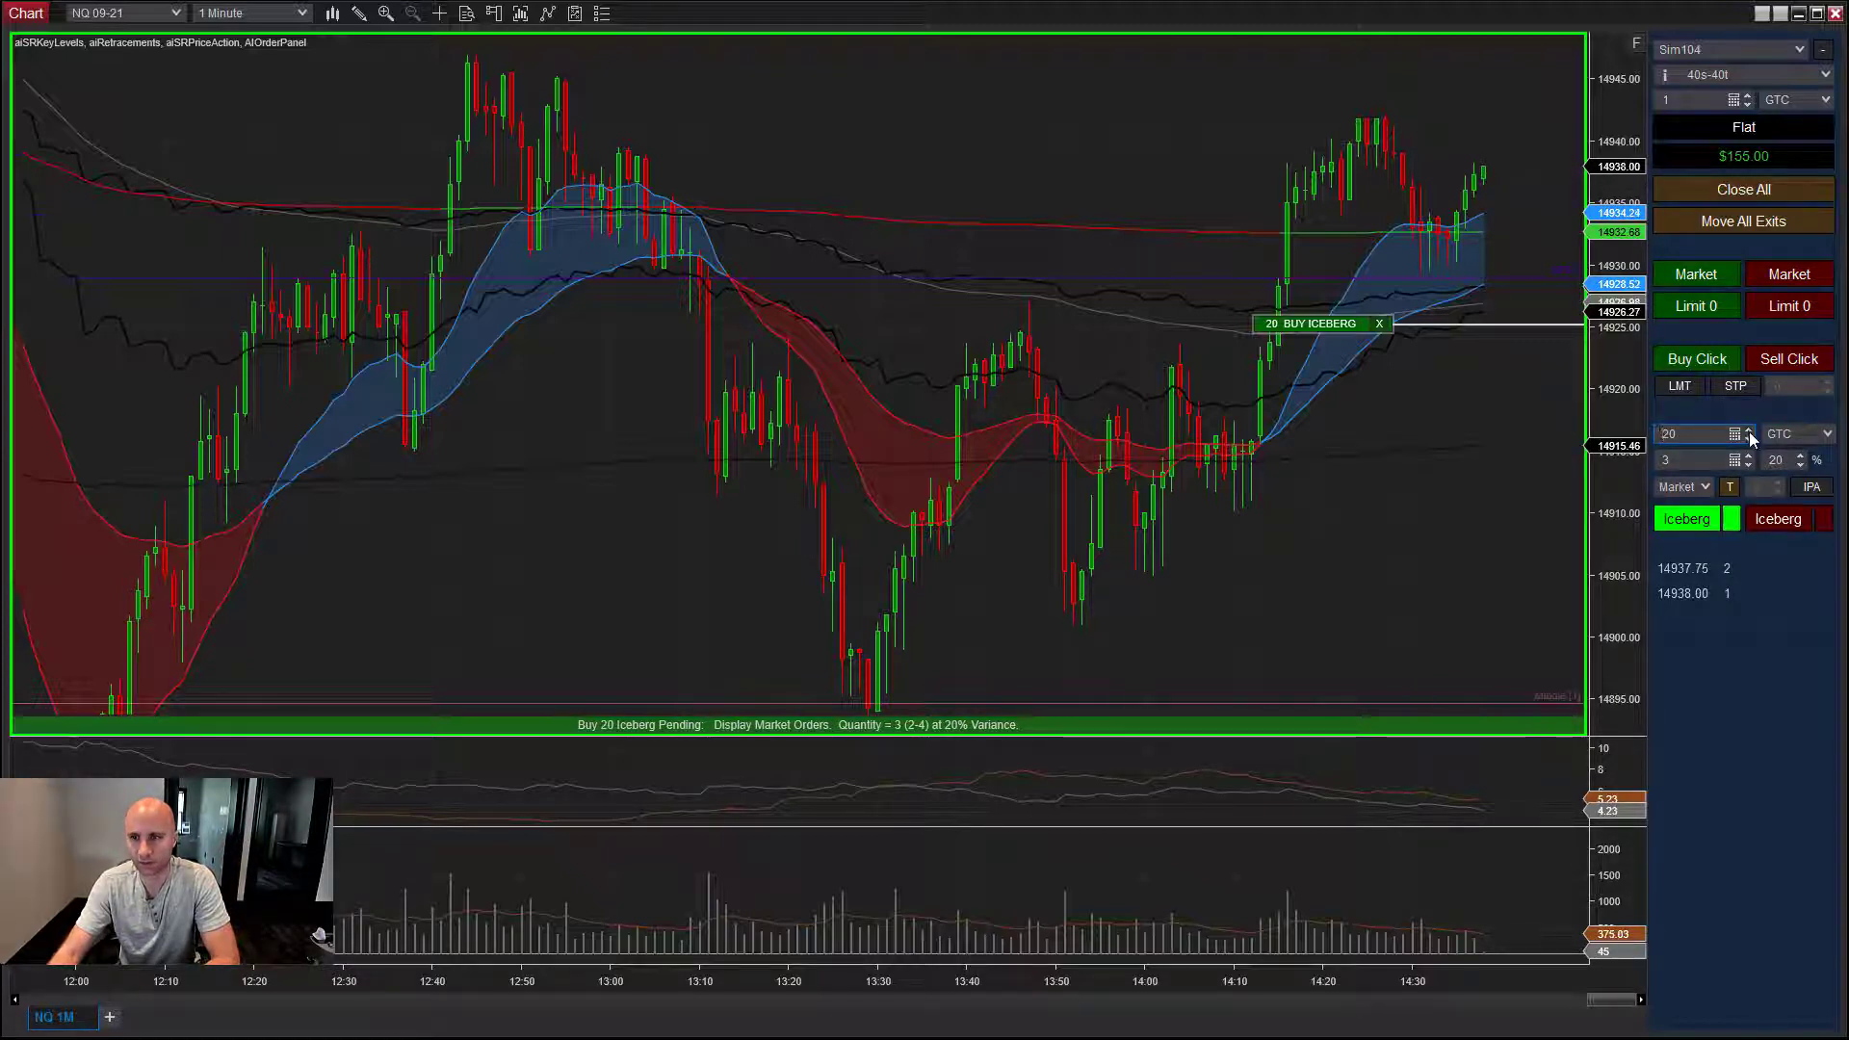
pyautogui.click(1751, 432)
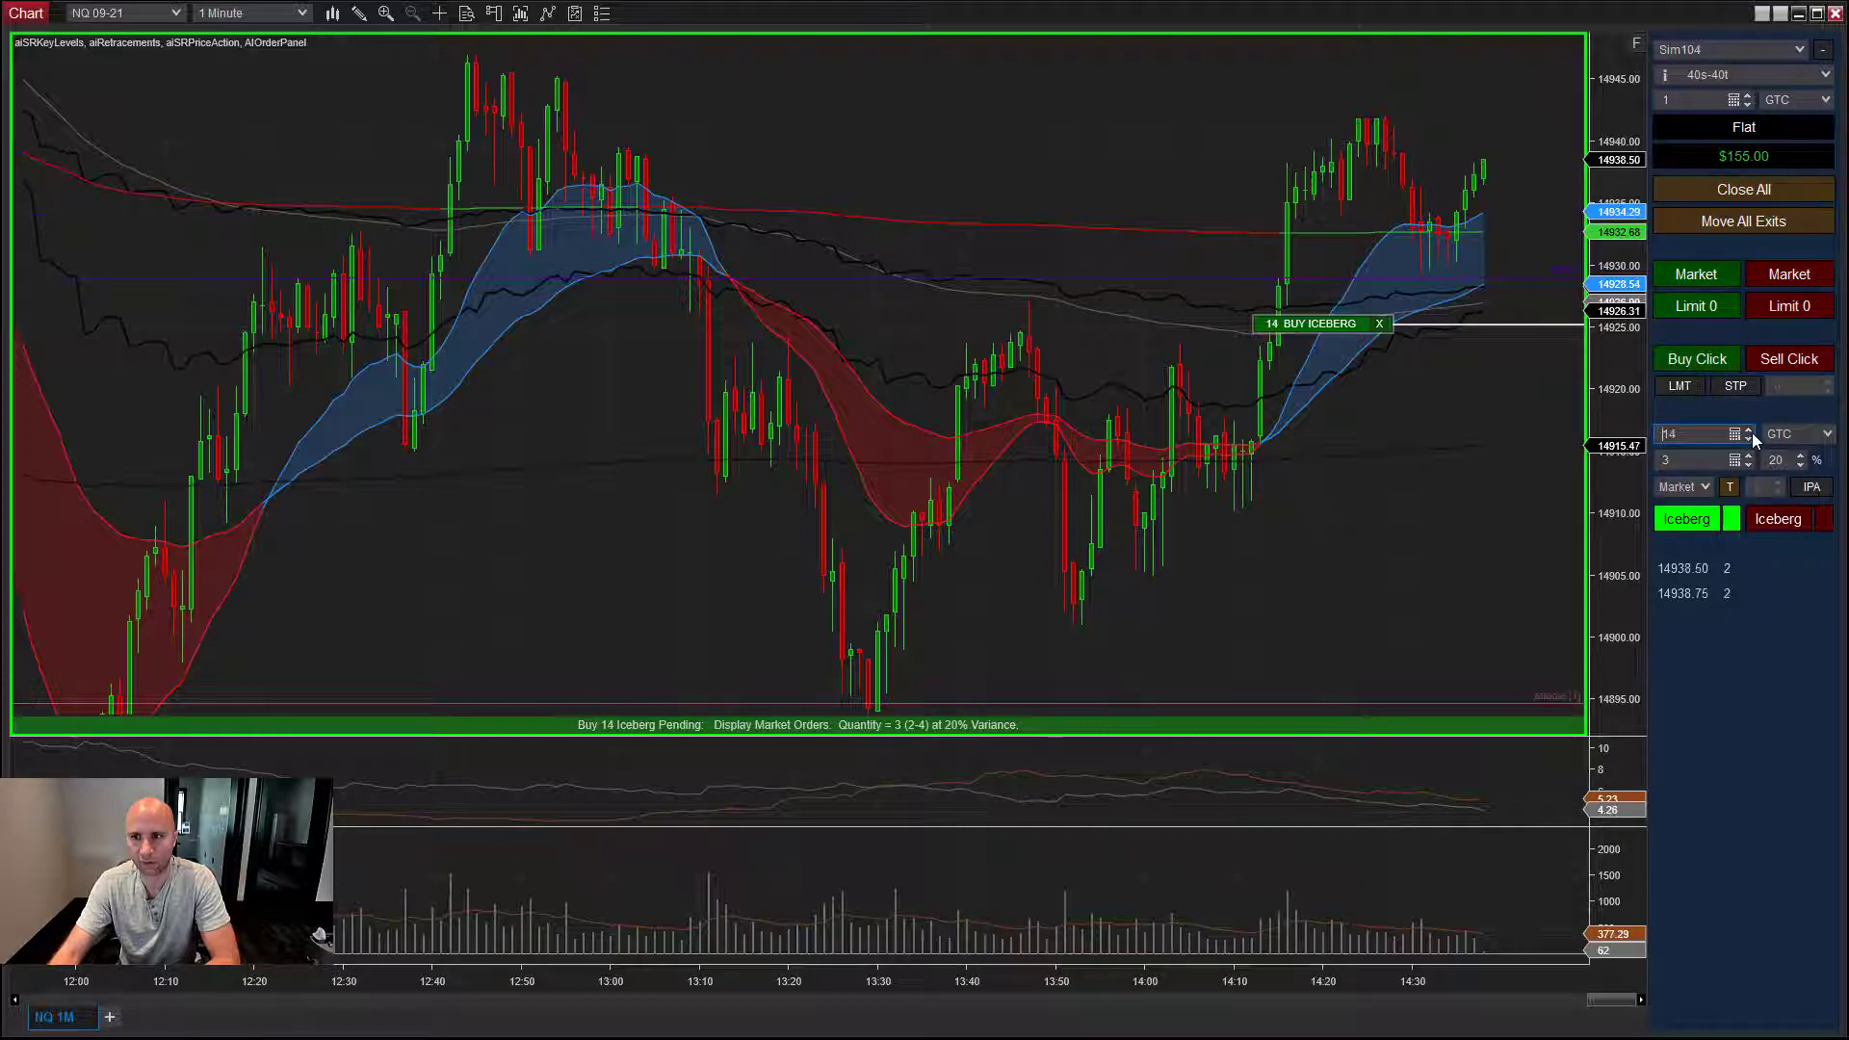
pyautogui.click(1750, 430)
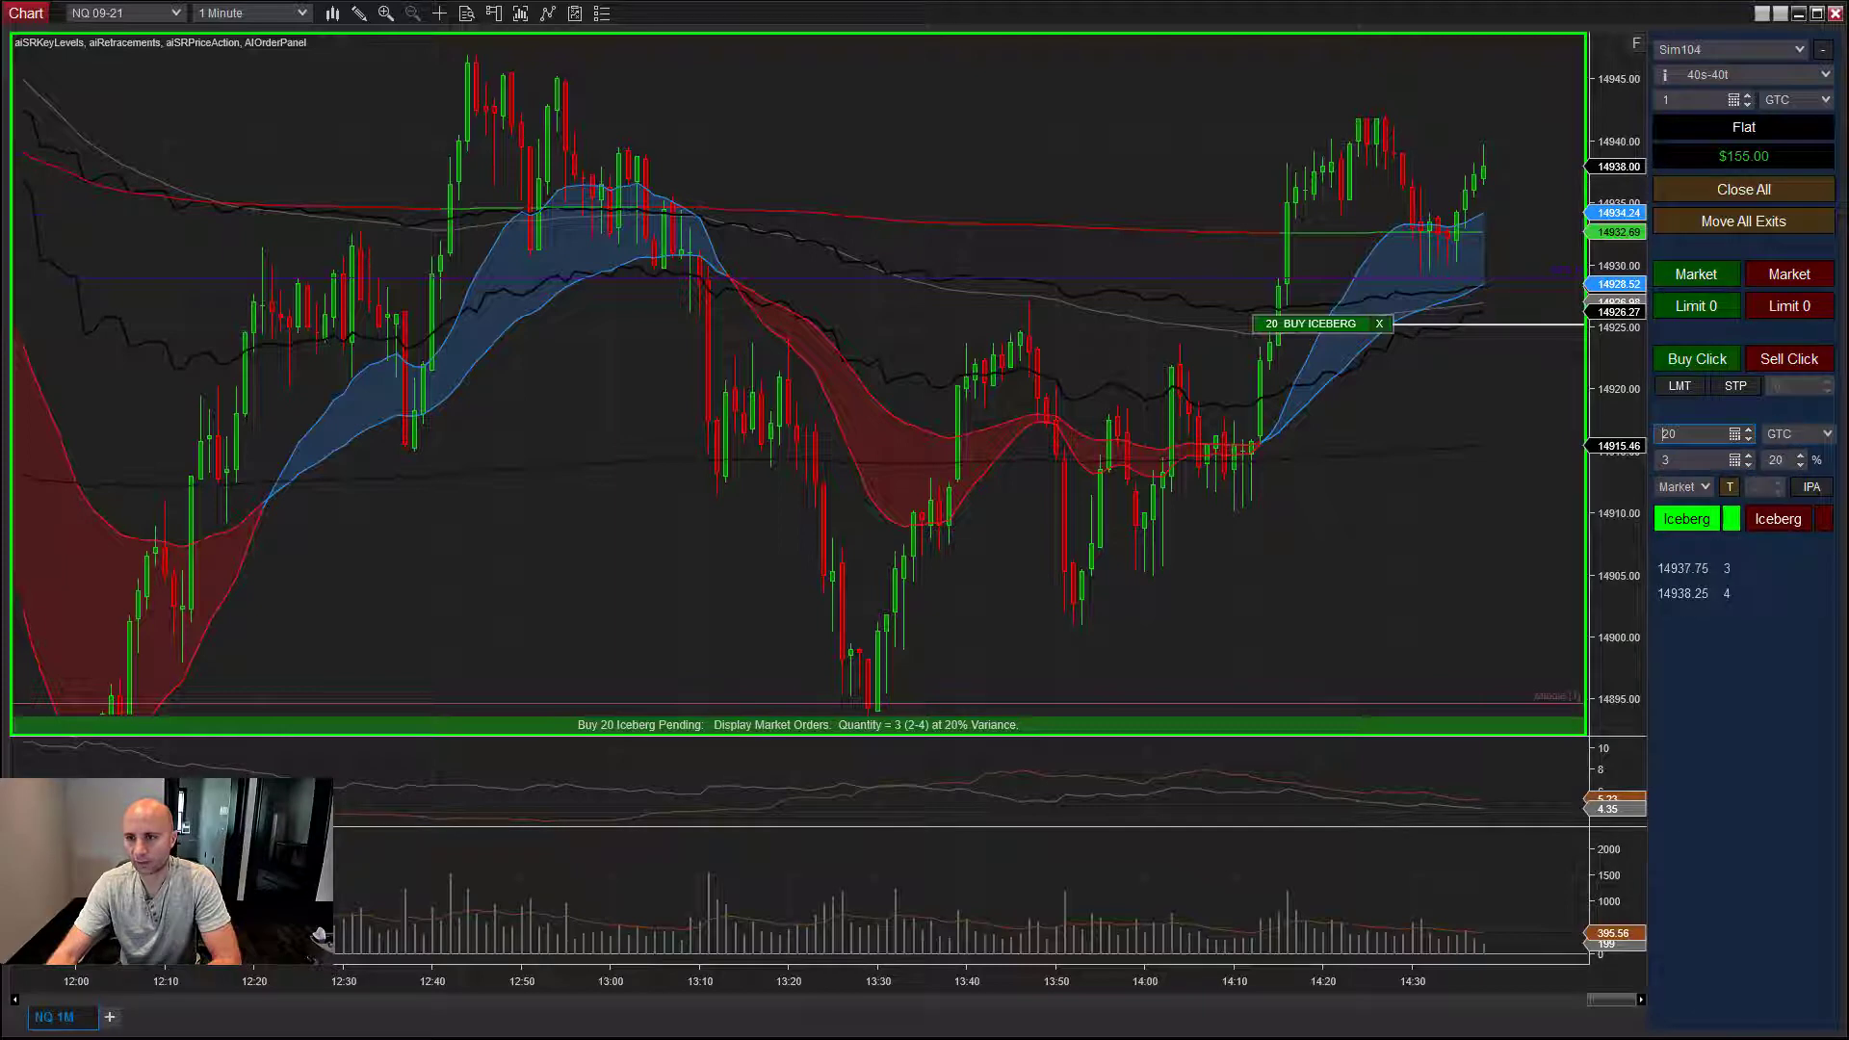
pyautogui.click(1819, 439)
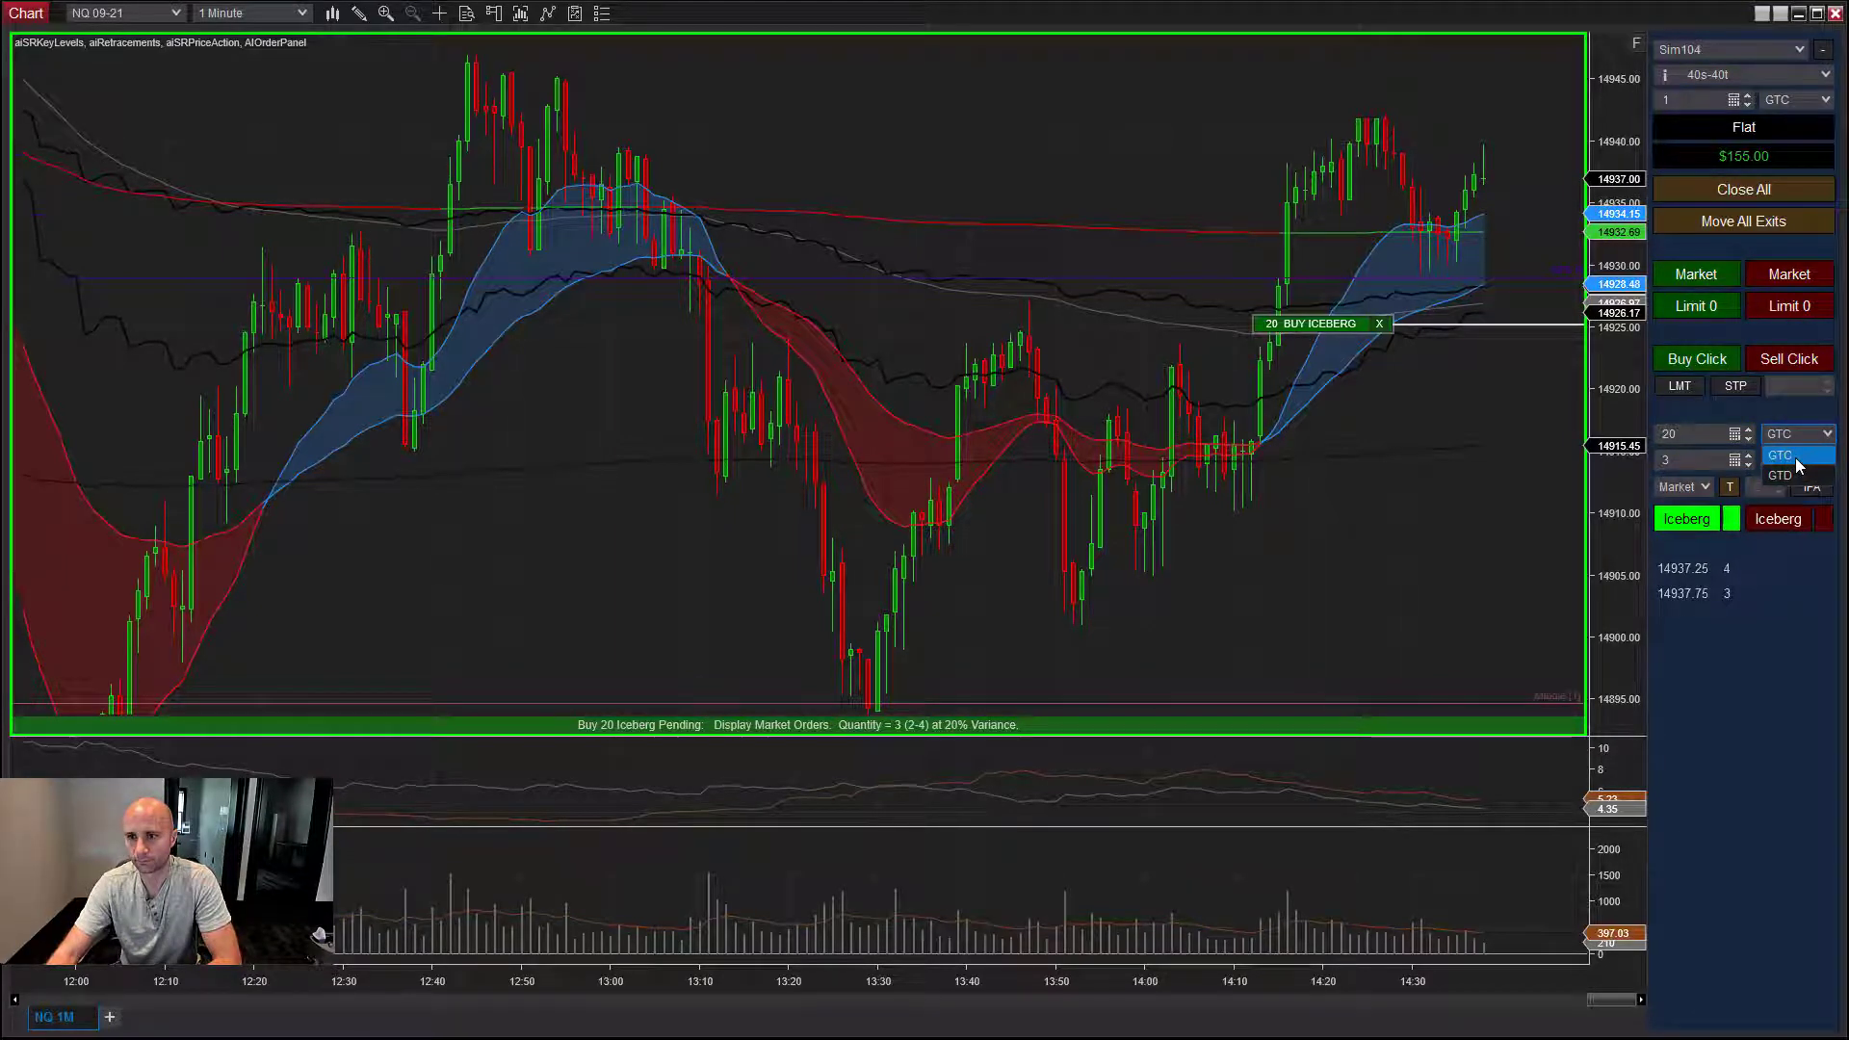
# - Keep GTC time in force and set the iceberg display quantity to 2 with 60% variance
pyautogui.click(1796, 457)
pyautogui.click(1695, 462)
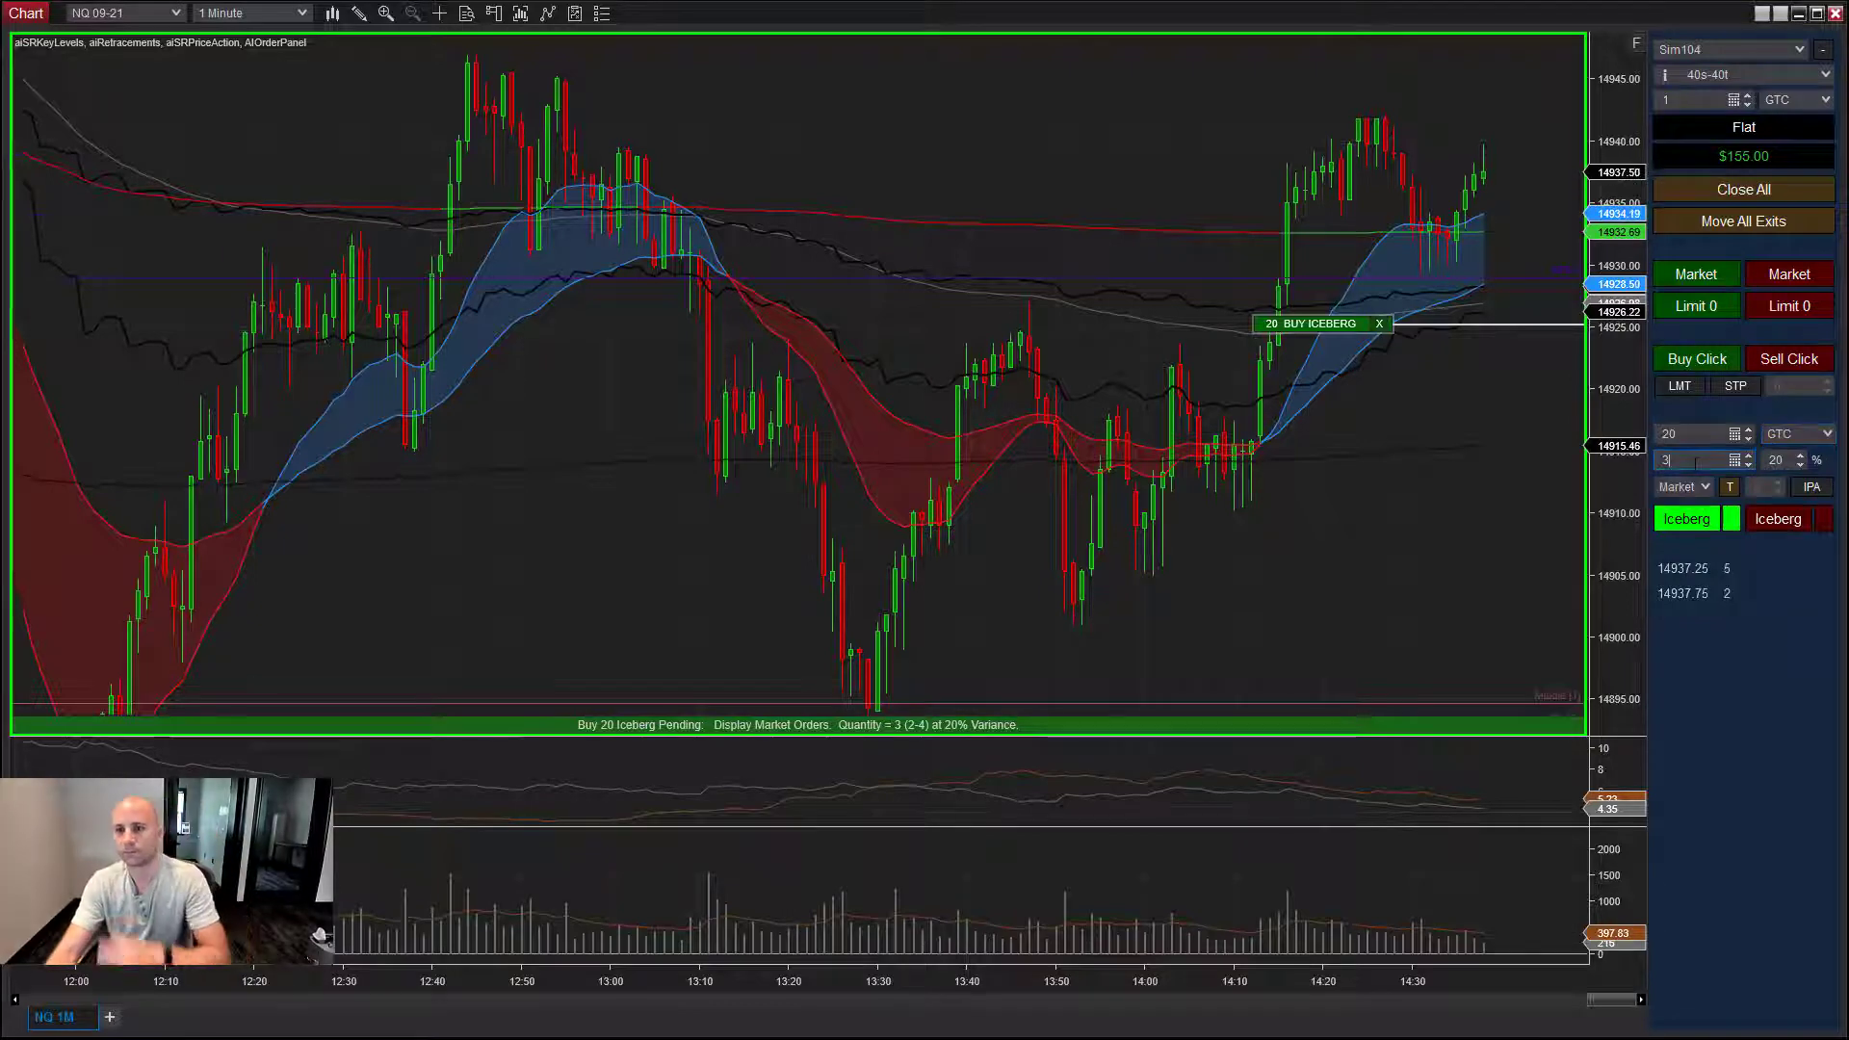
pyautogui.click(1749, 465)
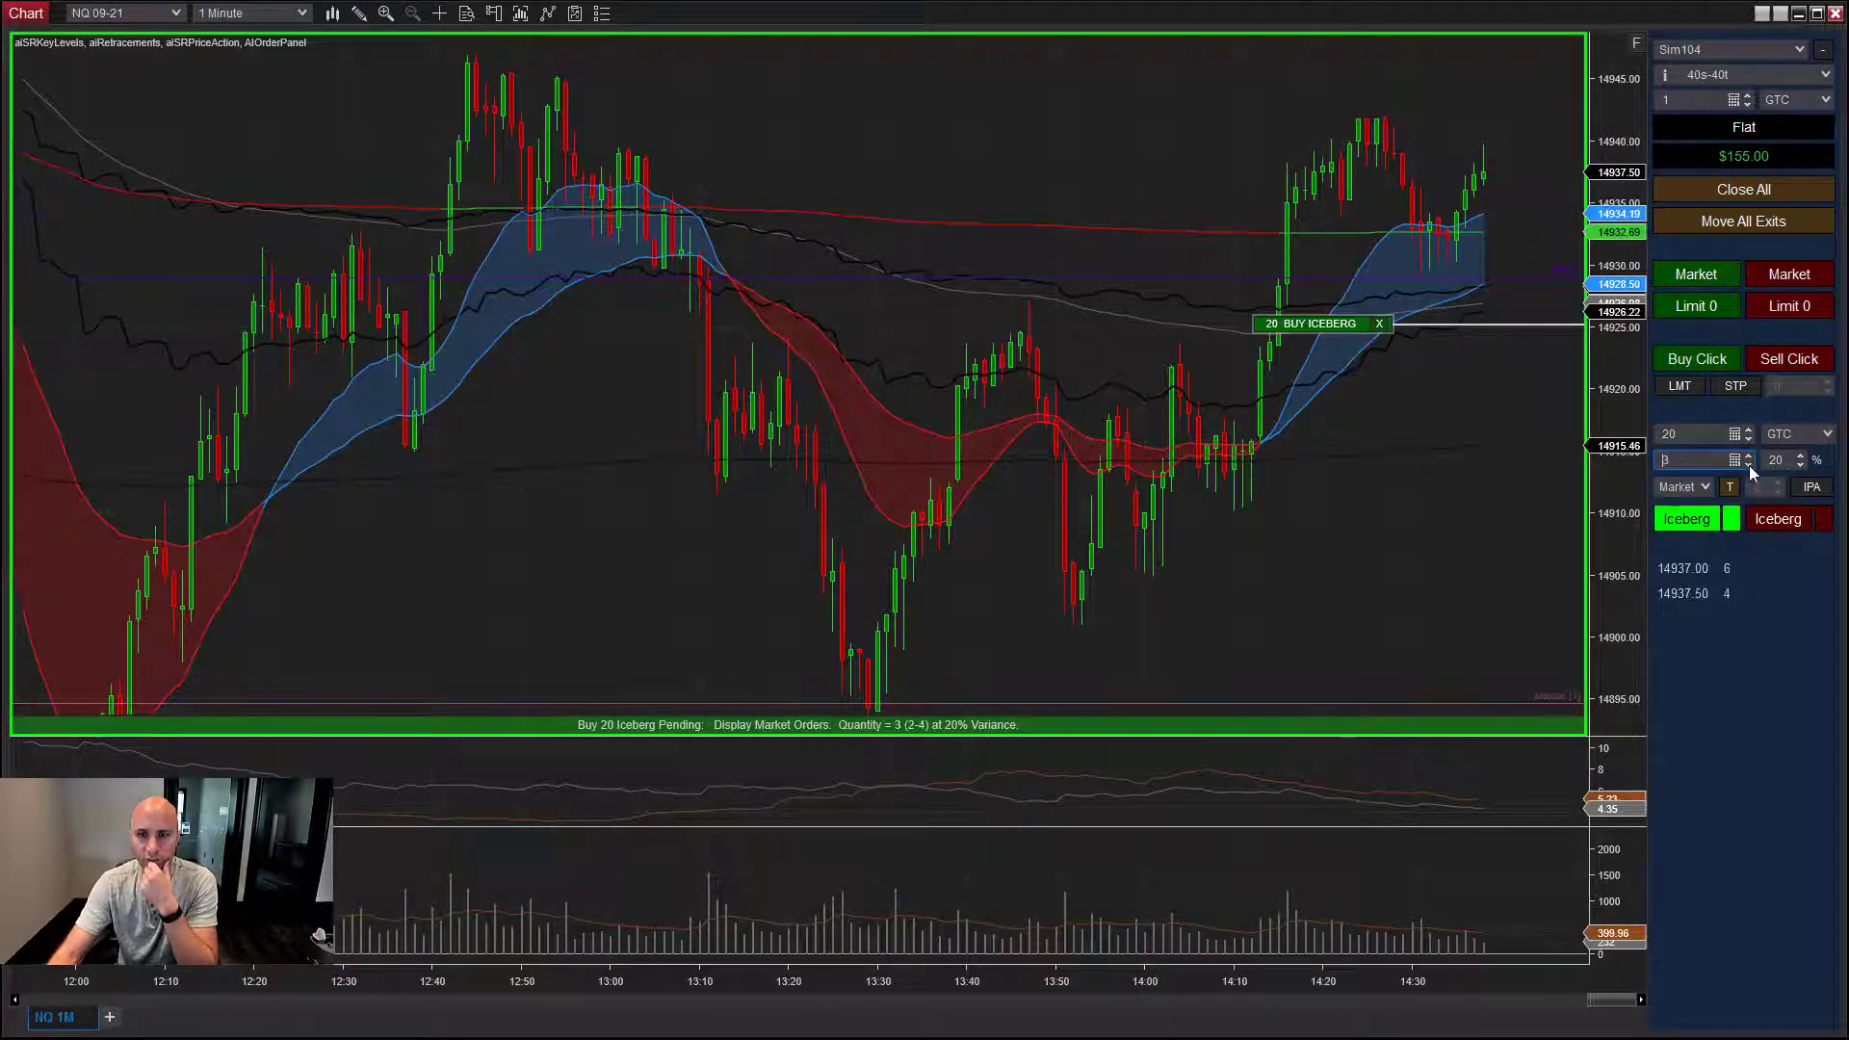
pyautogui.click(1751, 456)
pyautogui.click(1751, 456)
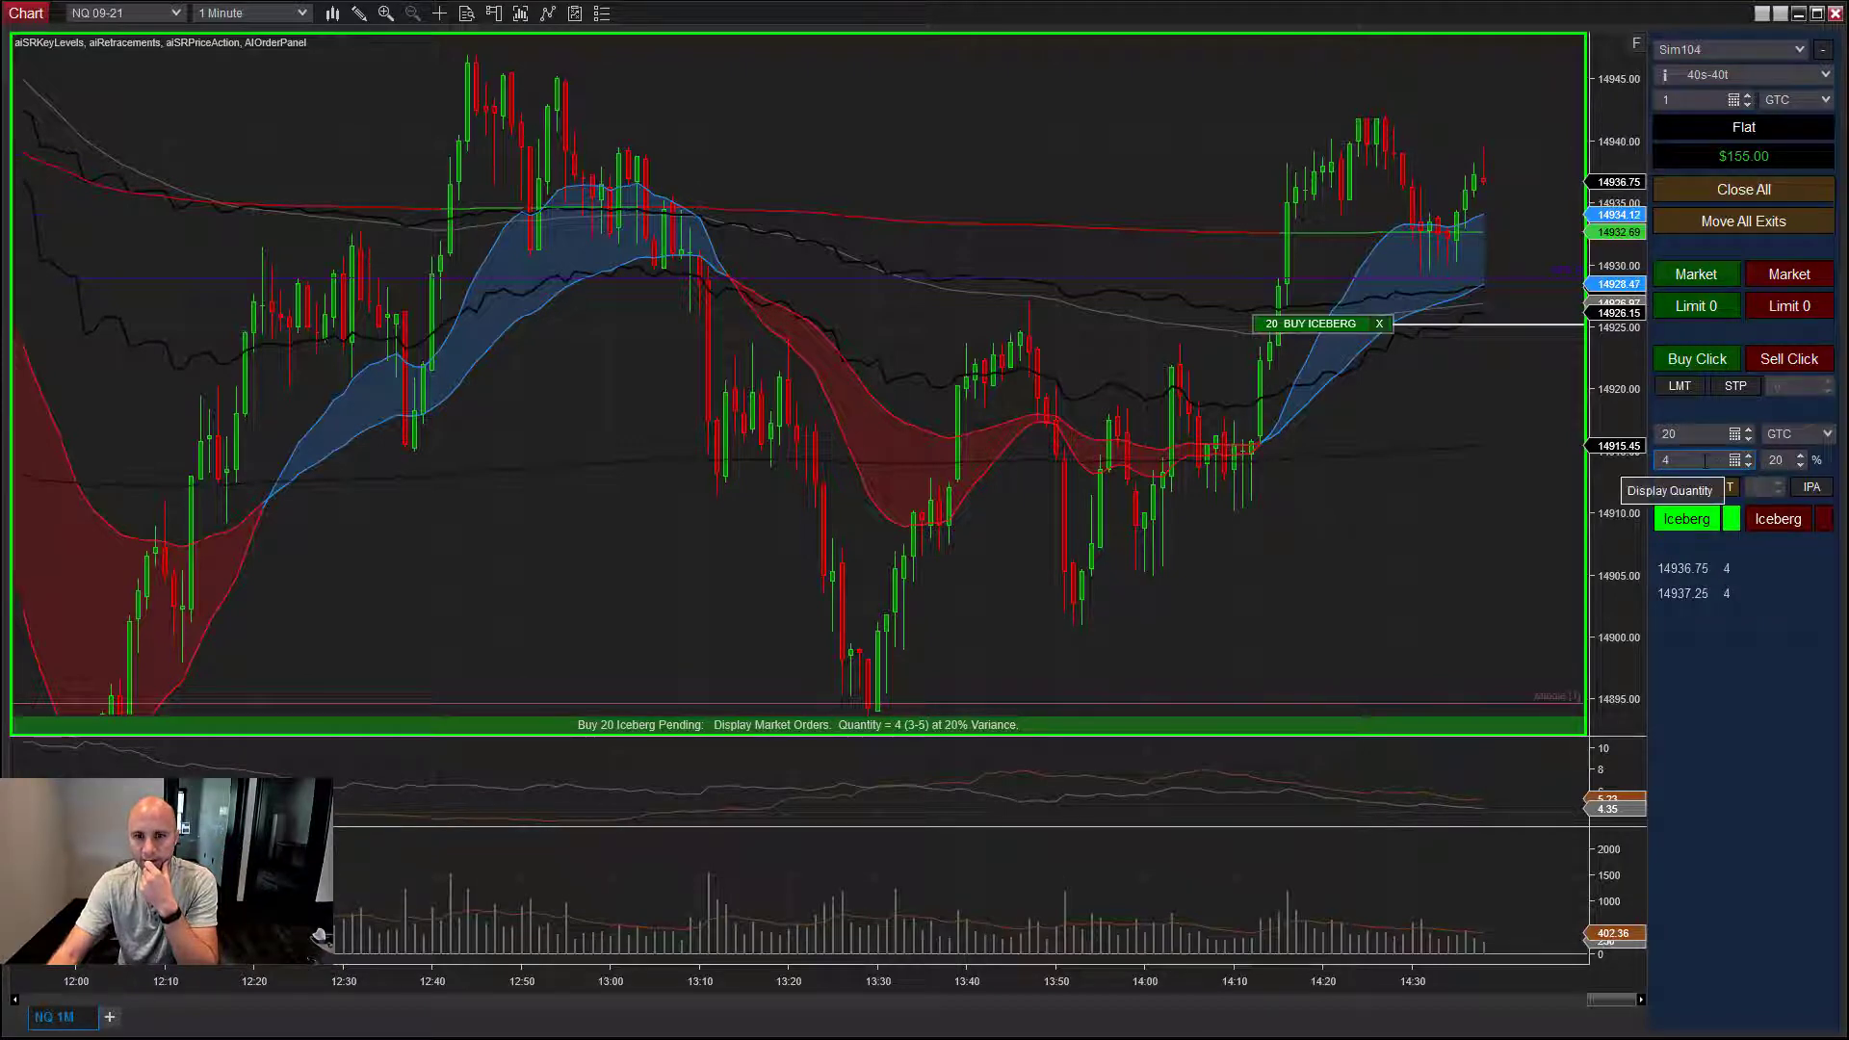
pyautogui.click(1800, 456)
pyautogui.click(1800, 456)
pyautogui.click(1800, 456)
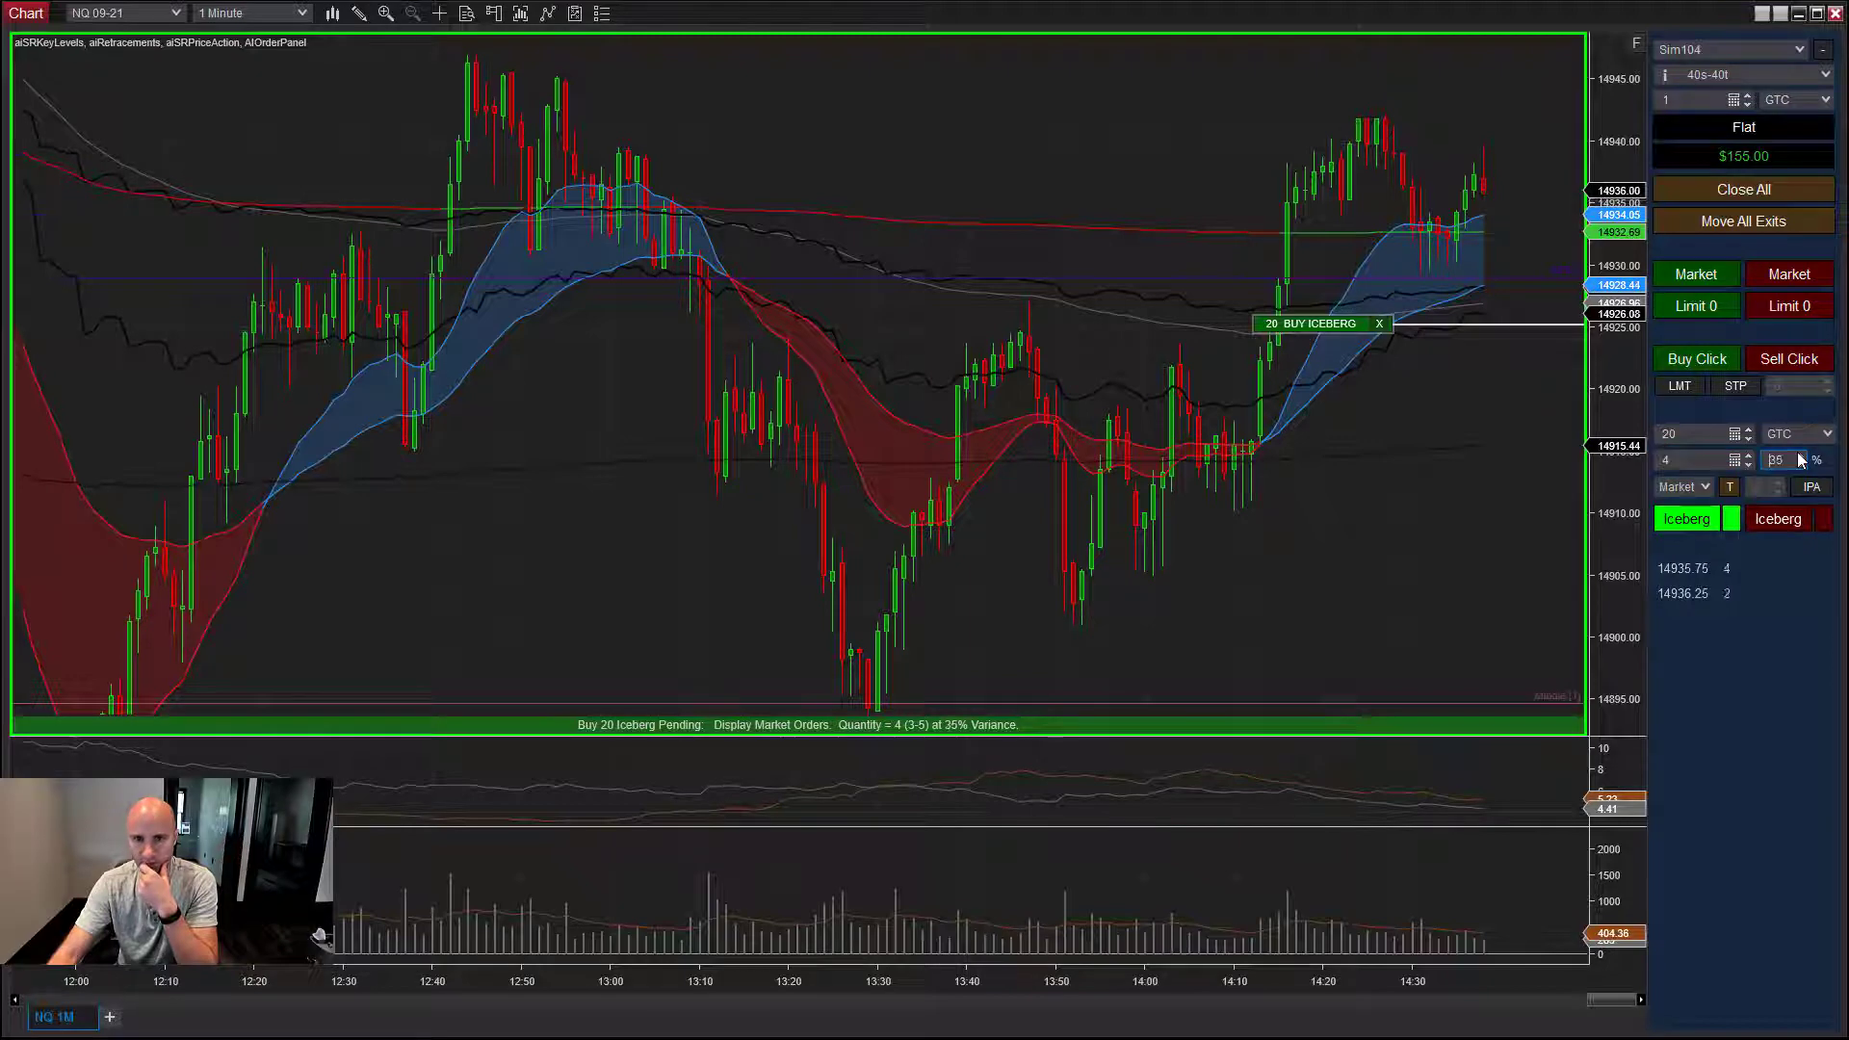
pyautogui.click(1800, 457)
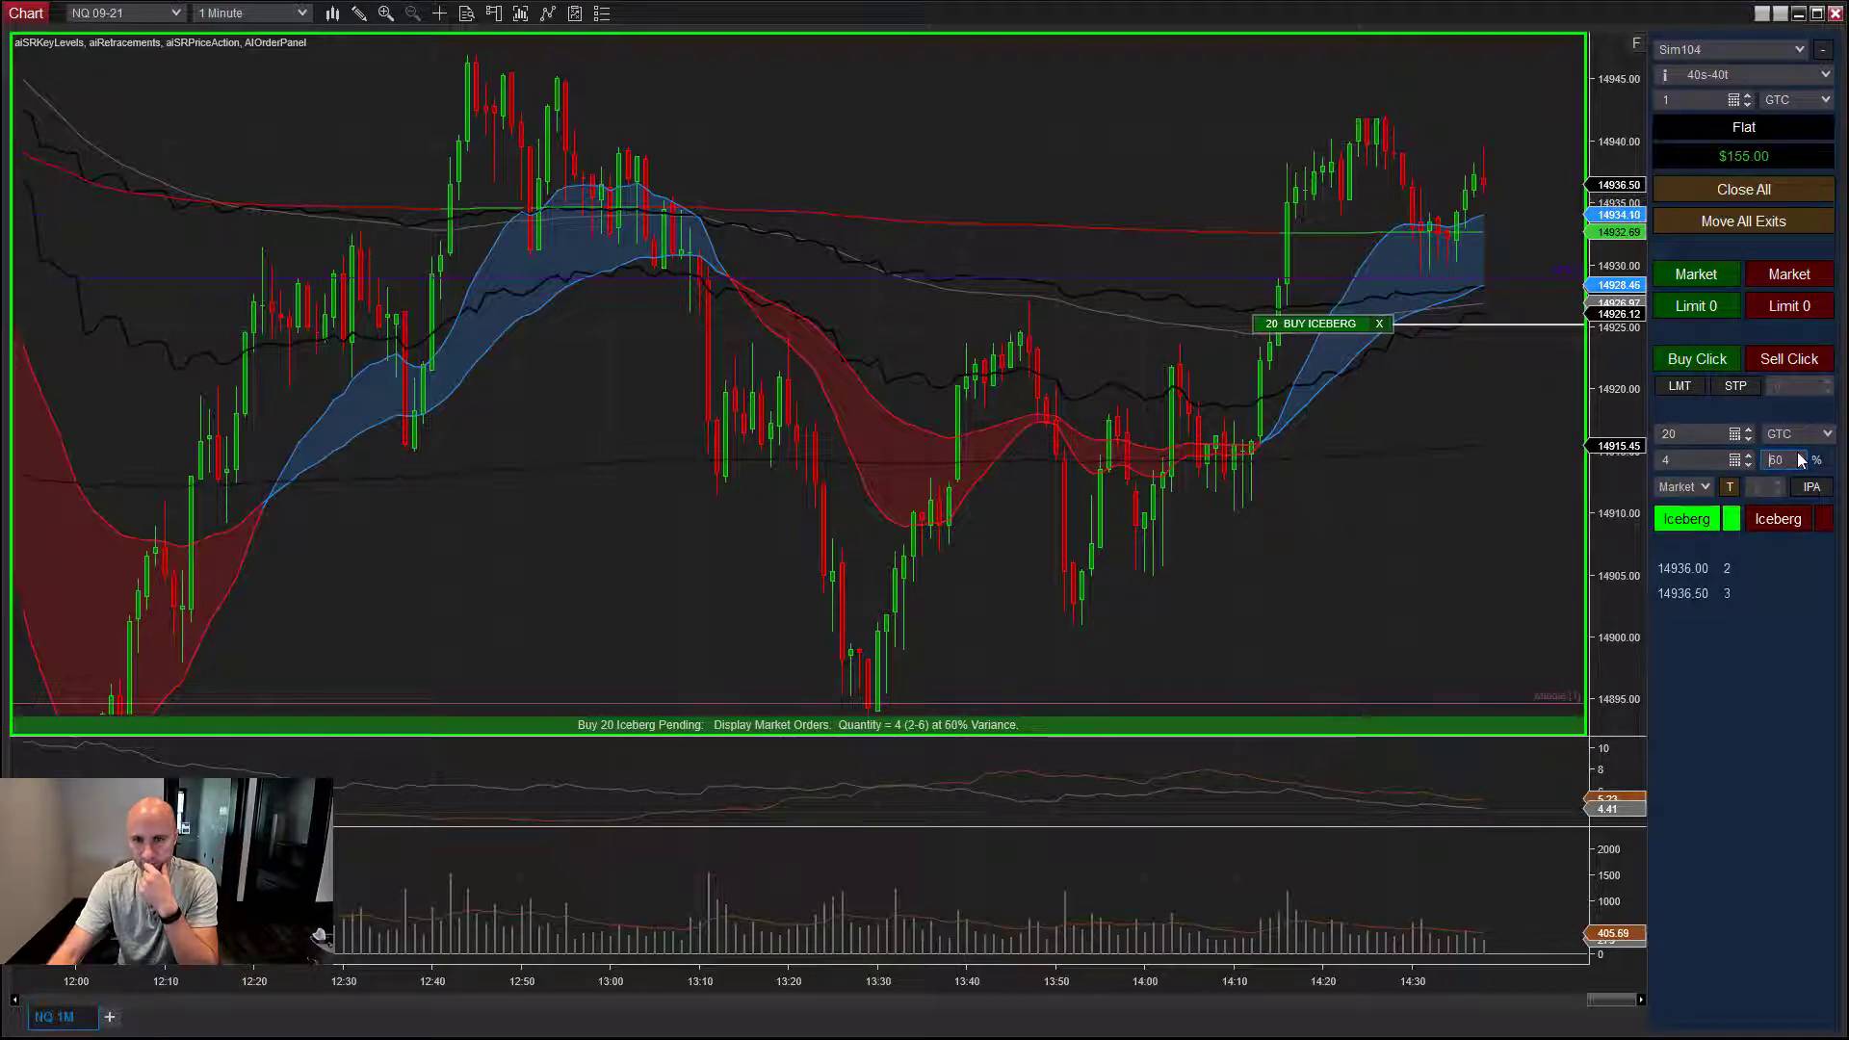
pyautogui.click(1749, 466)
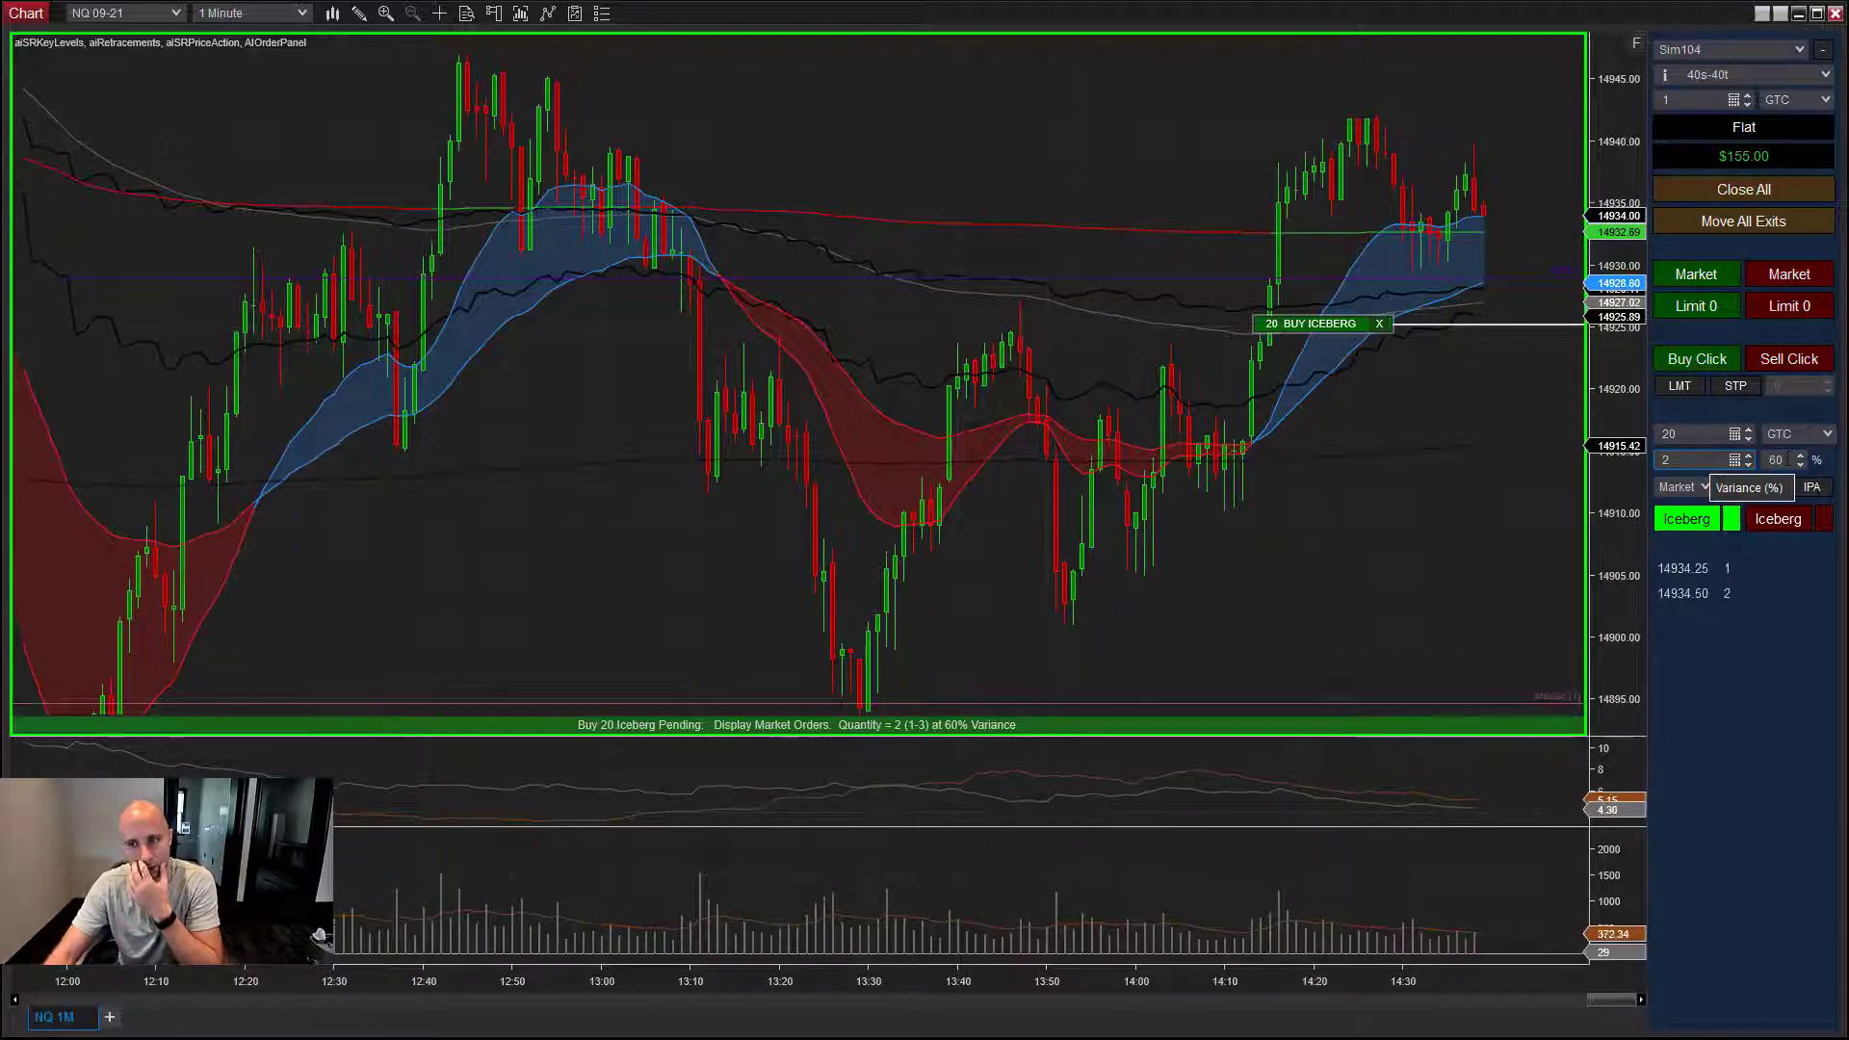
pyautogui.click(1703, 489)
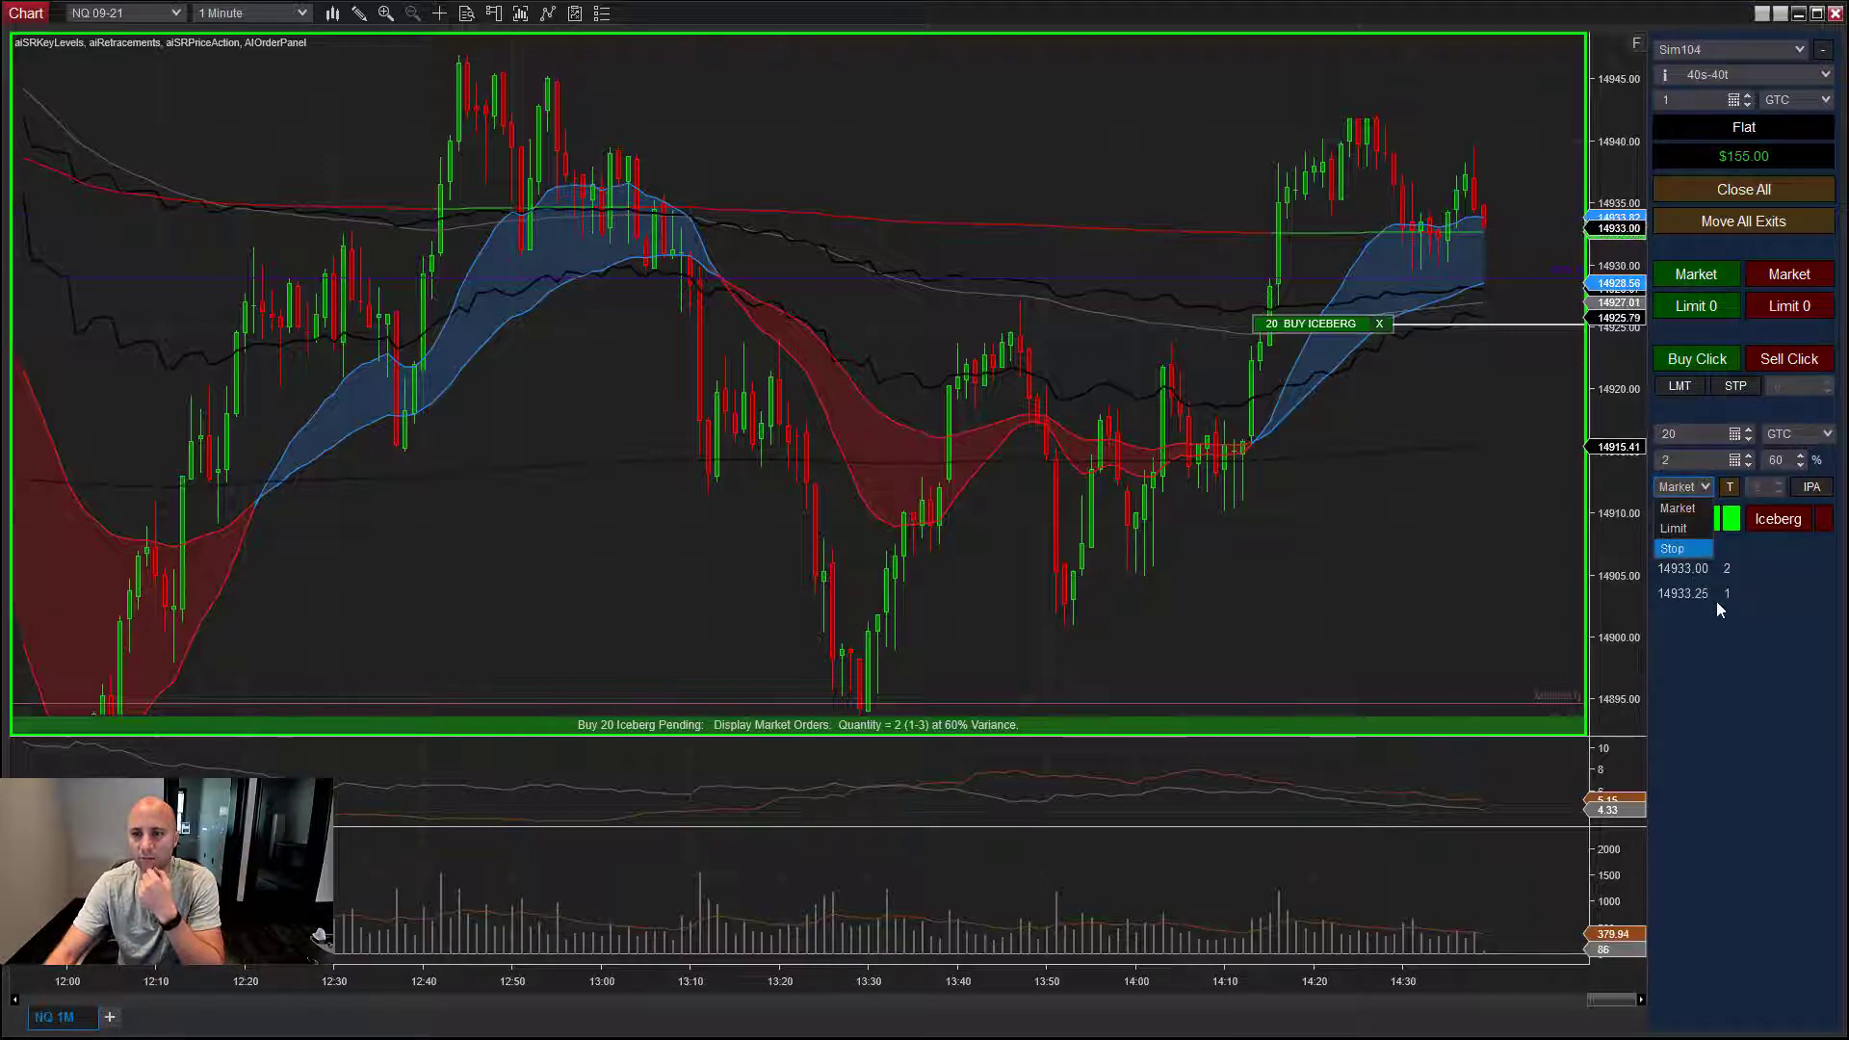
pyautogui.click(1786, 597)
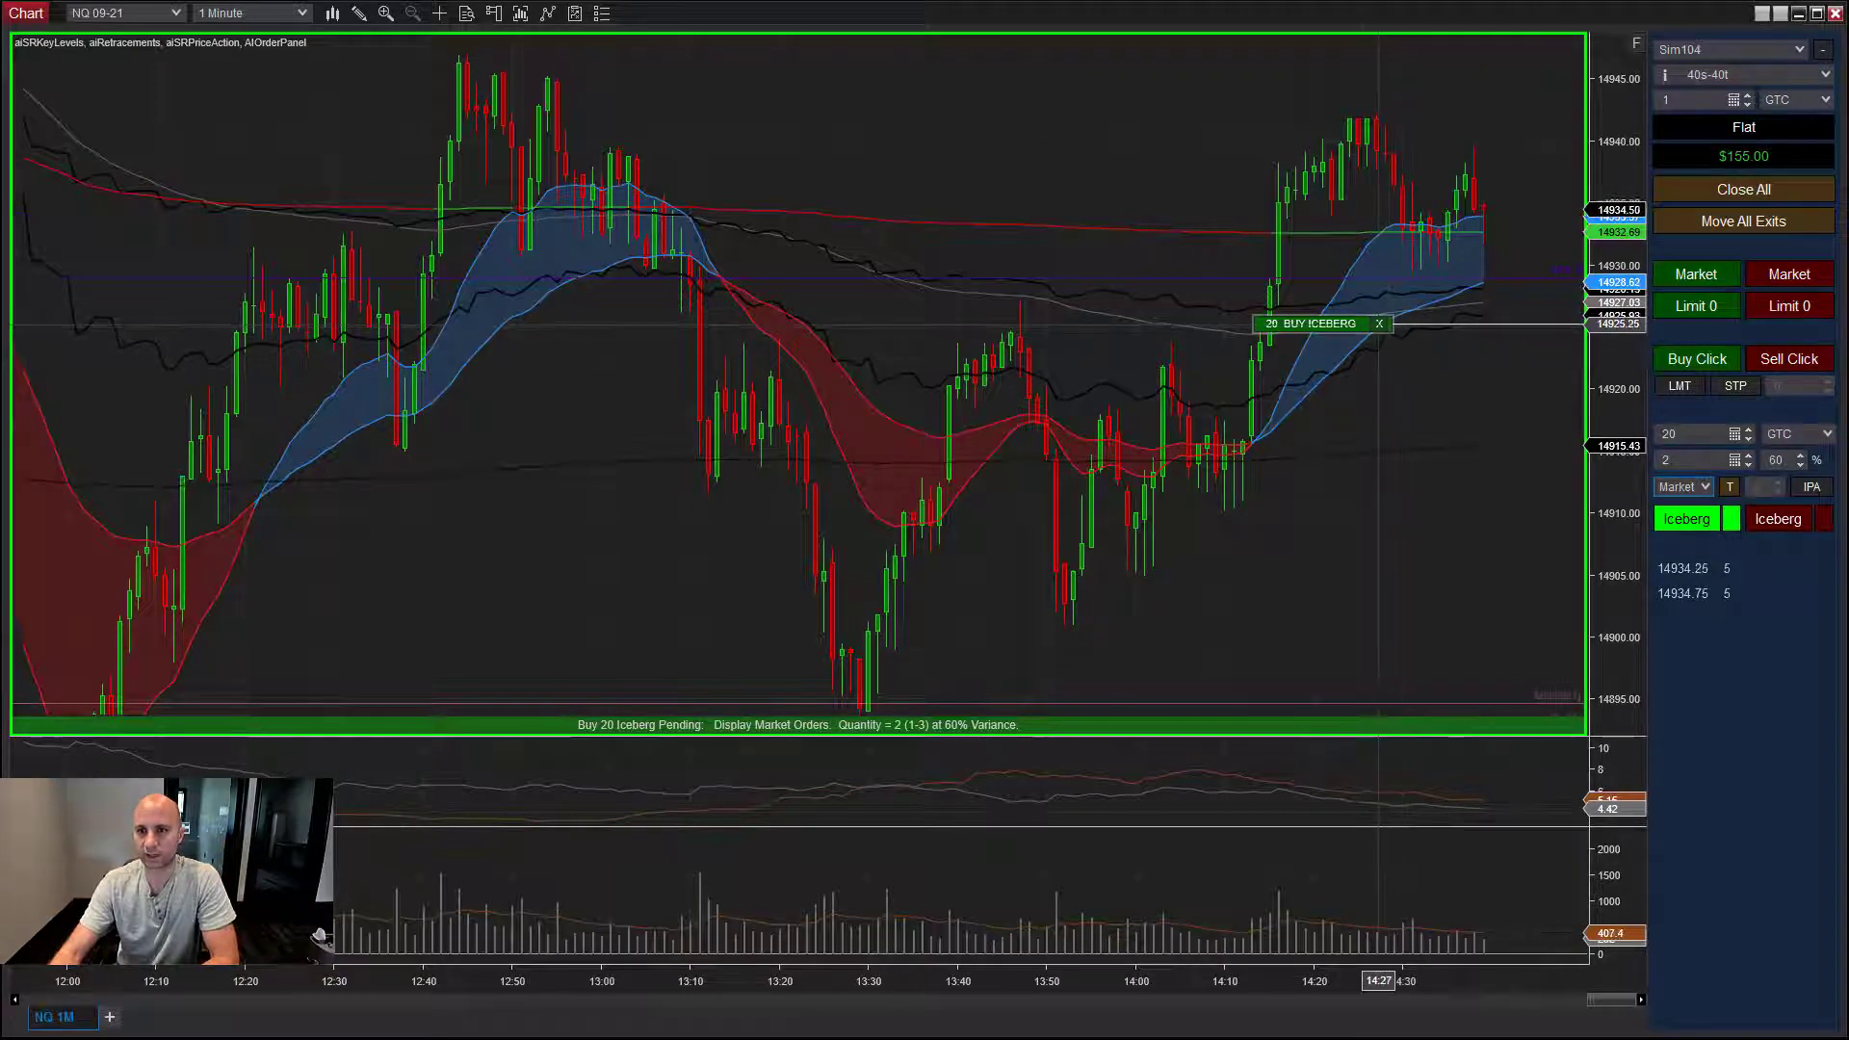
# - Start the 20-contract buy iceberg immediately so it fills long, and rescale the price axis to fit the brackets
pyautogui.click(1379, 323)
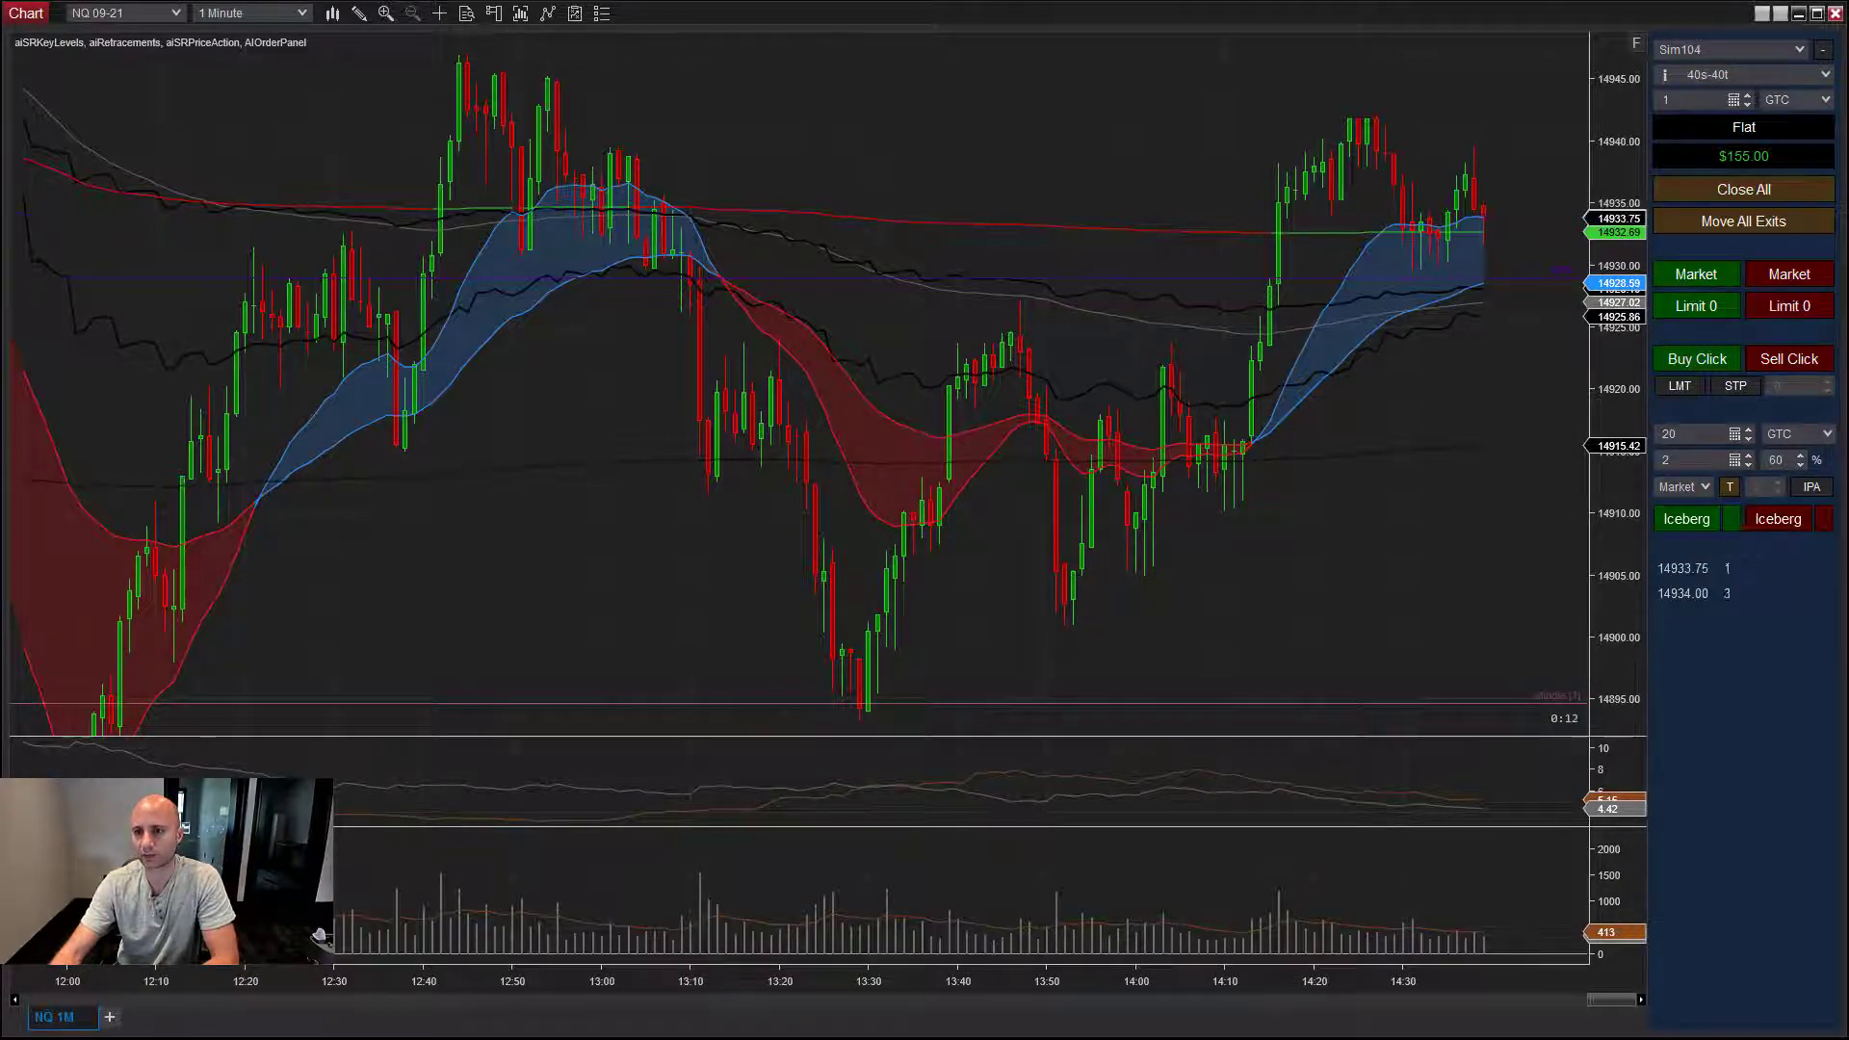
pyautogui.click(1736, 518)
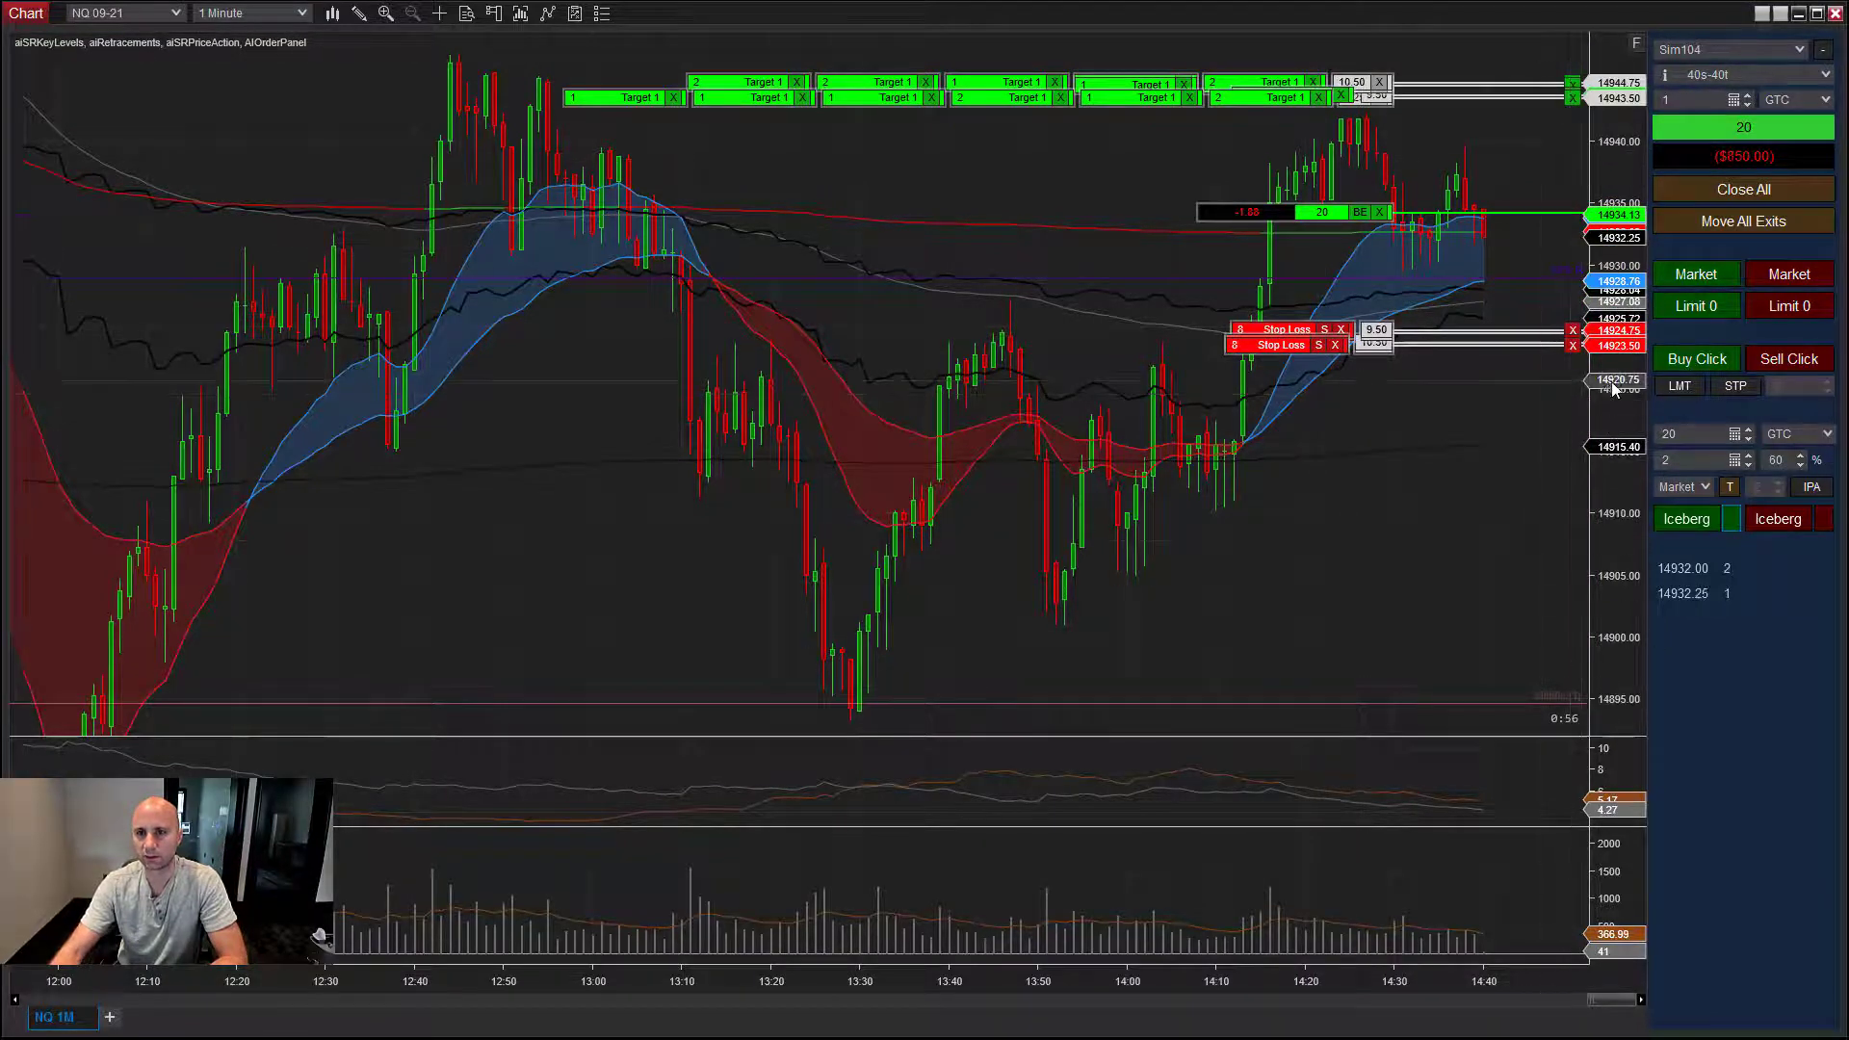
pyautogui.moveTo(1628, 431)
pyautogui.mouseDown()
pyautogui.moveTo(1633, 551)
pyautogui.moveTo(1622, 453)
pyautogui.mouseUp()
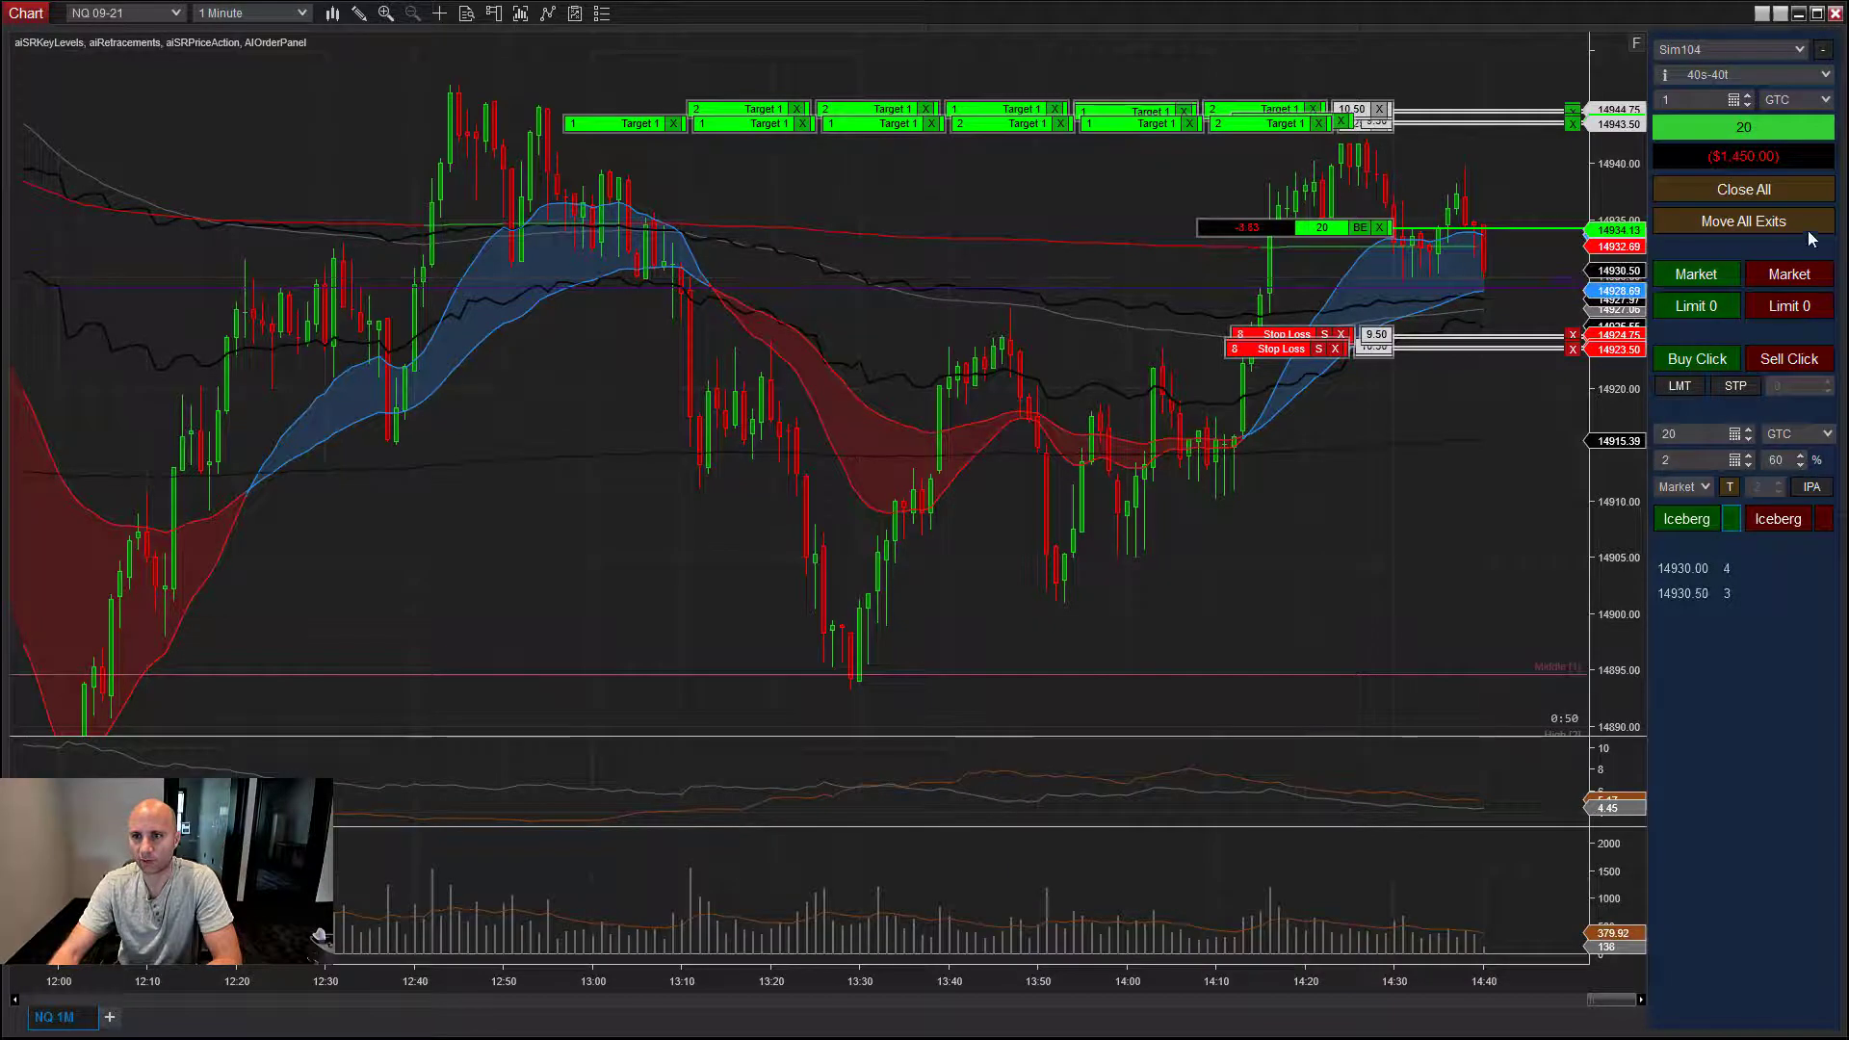
pyautogui.click(1723, 224)
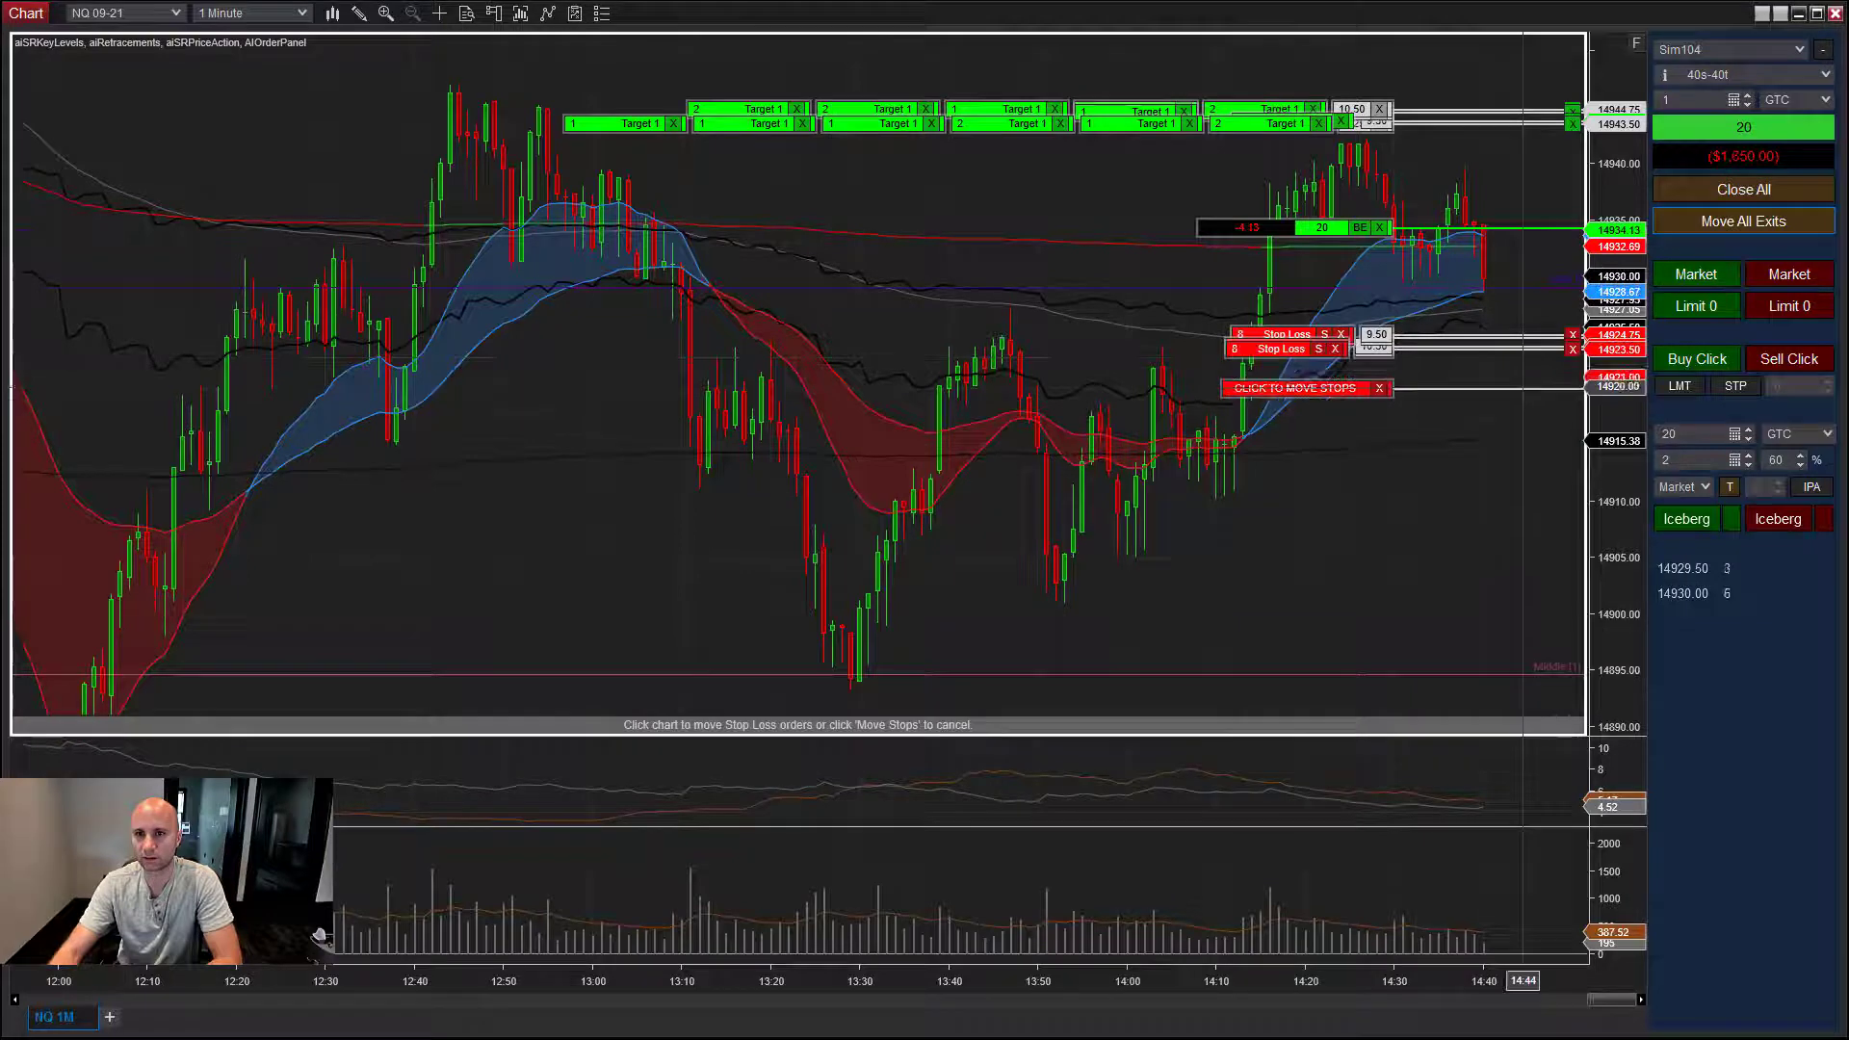
# - Drop all stops at 14910.50 and stagger the targets upward between 14945.50 and 14956.50
pyautogui.click(1541, 458)
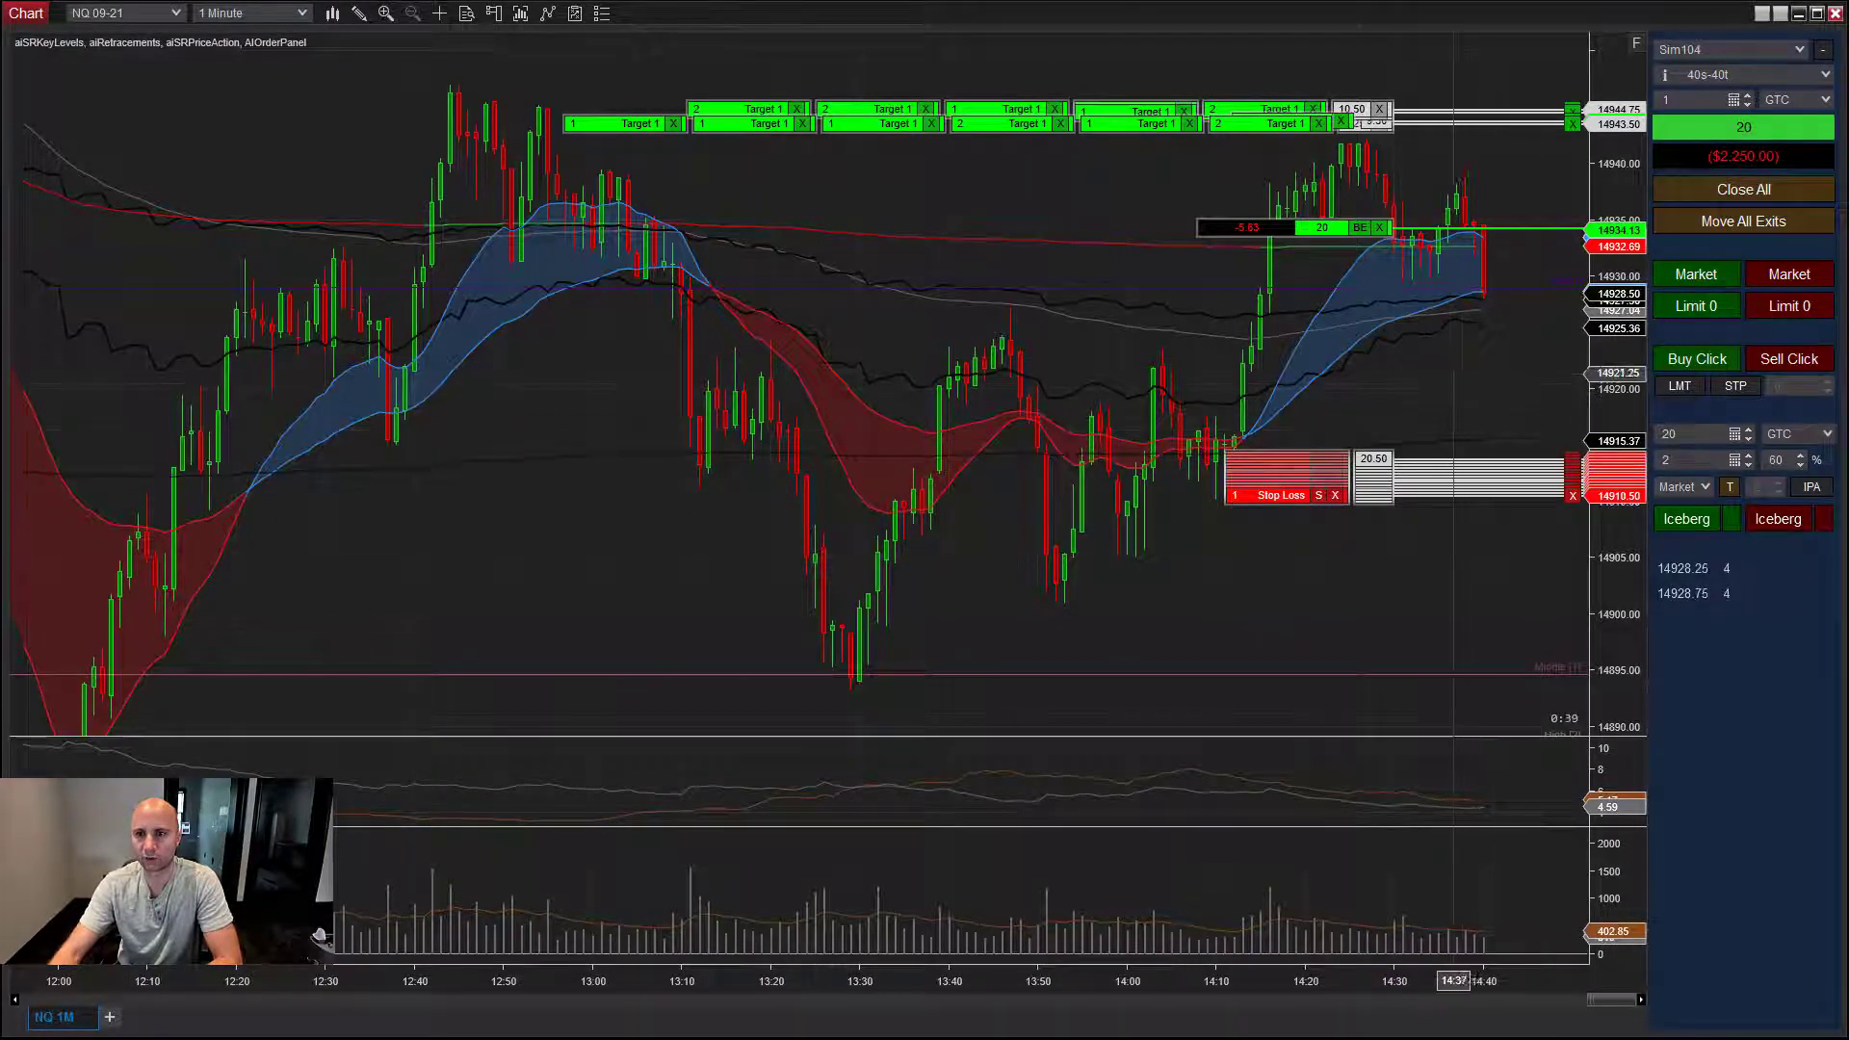
pyautogui.moveTo(1635, 188); pyautogui.dragTo(1640, 274)
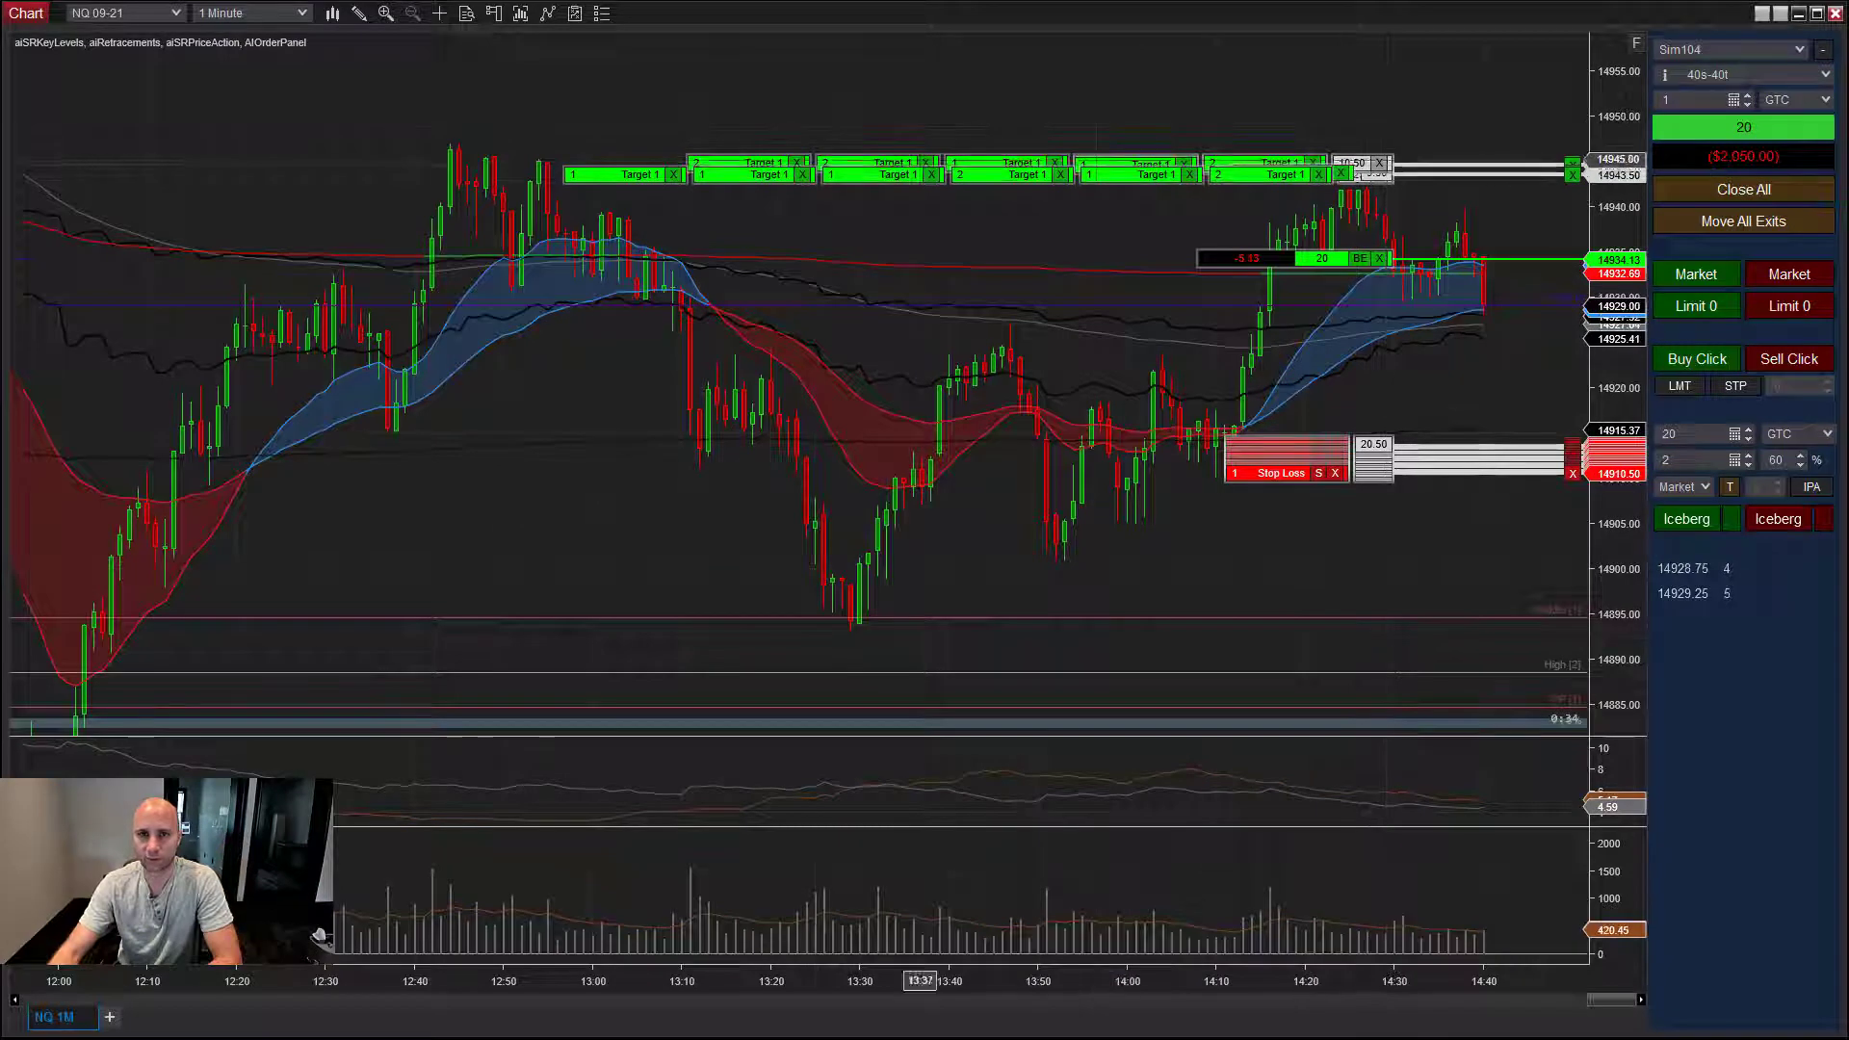
pyautogui.moveTo(880, 174); pyautogui.dragTo(883, 109)
pyautogui.moveTo(1138, 174); pyautogui.dragTo(1137, 91)
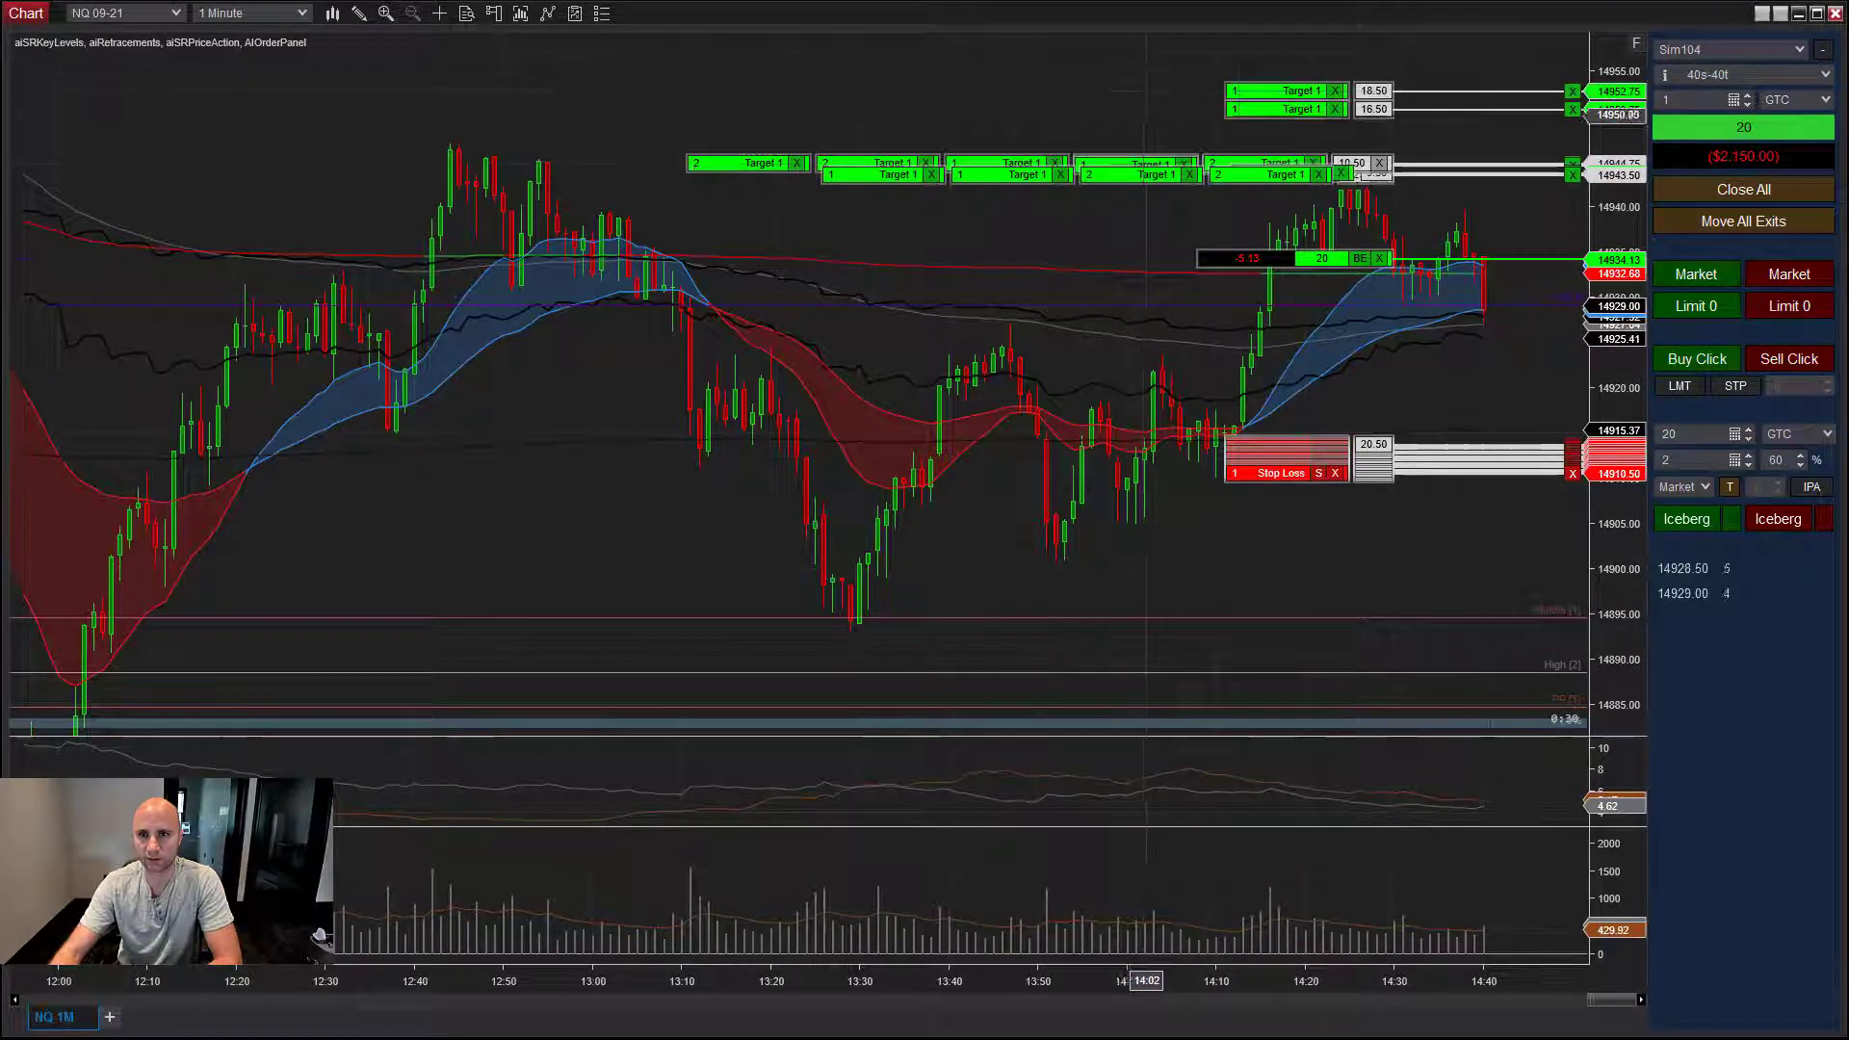
pyautogui.moveTo(1242, 174); pyautogui.dragTo(1254, 57)
pyautogui.moveTo(1254, 163); pyautogui.dragTo(1115, 99)
pyautogui.moveTo(879, 174); pyautogui.dragTo(887, 109)
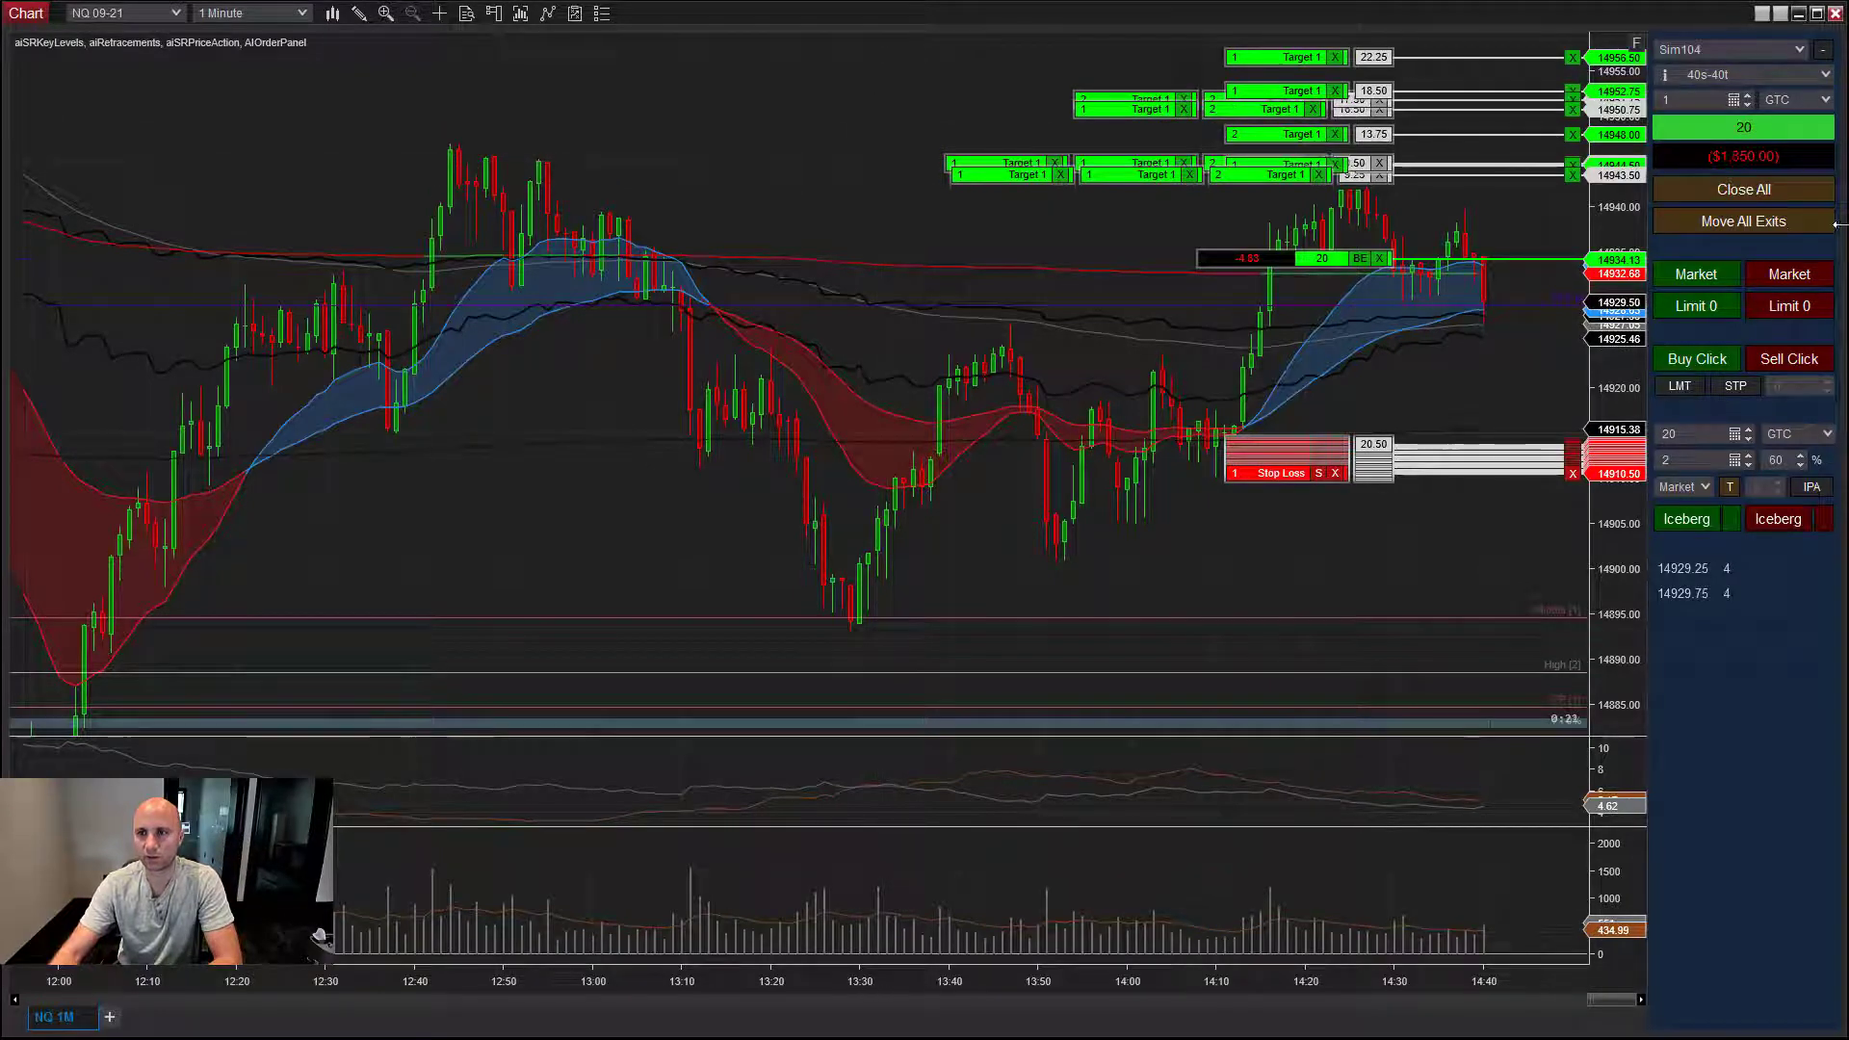
# - Gather all targets at 14945.75, then drag a target down toward 14922 to scale out to 12 contracts
pyautogui.click(1781, 224)
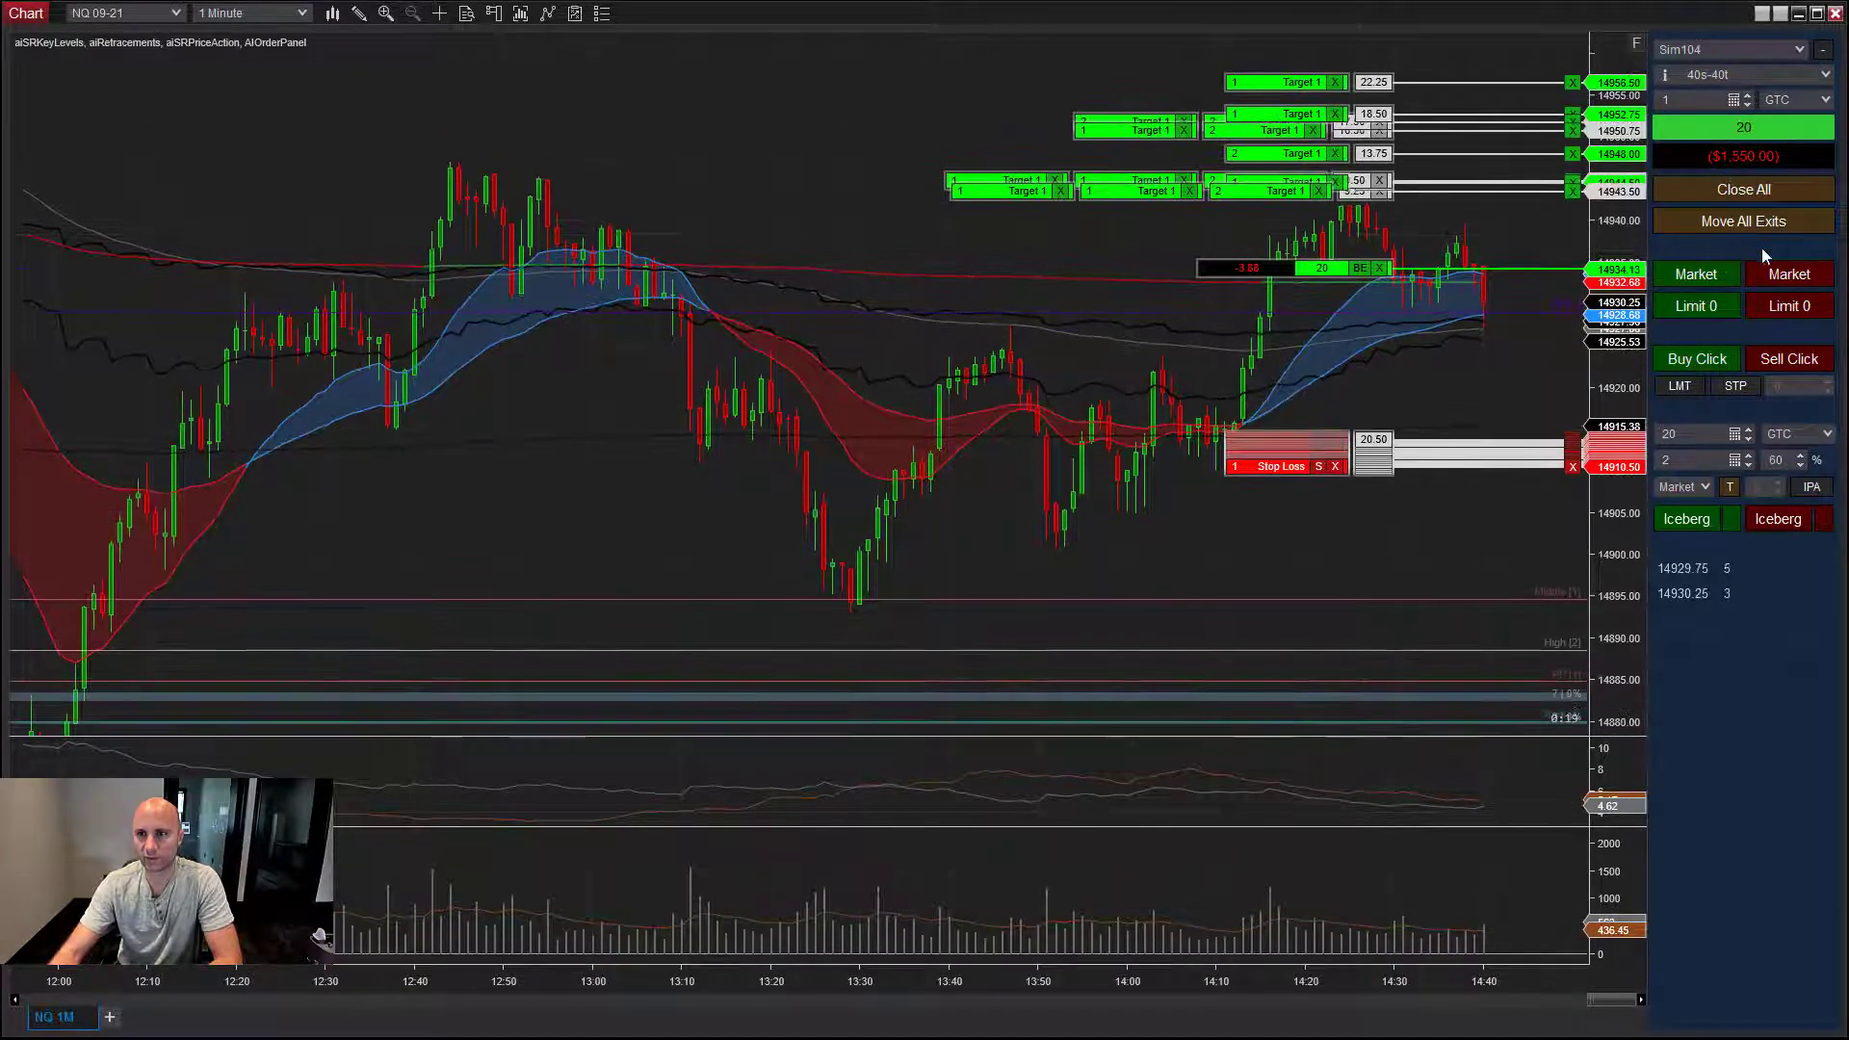
pyautogui.click(1541, 39)
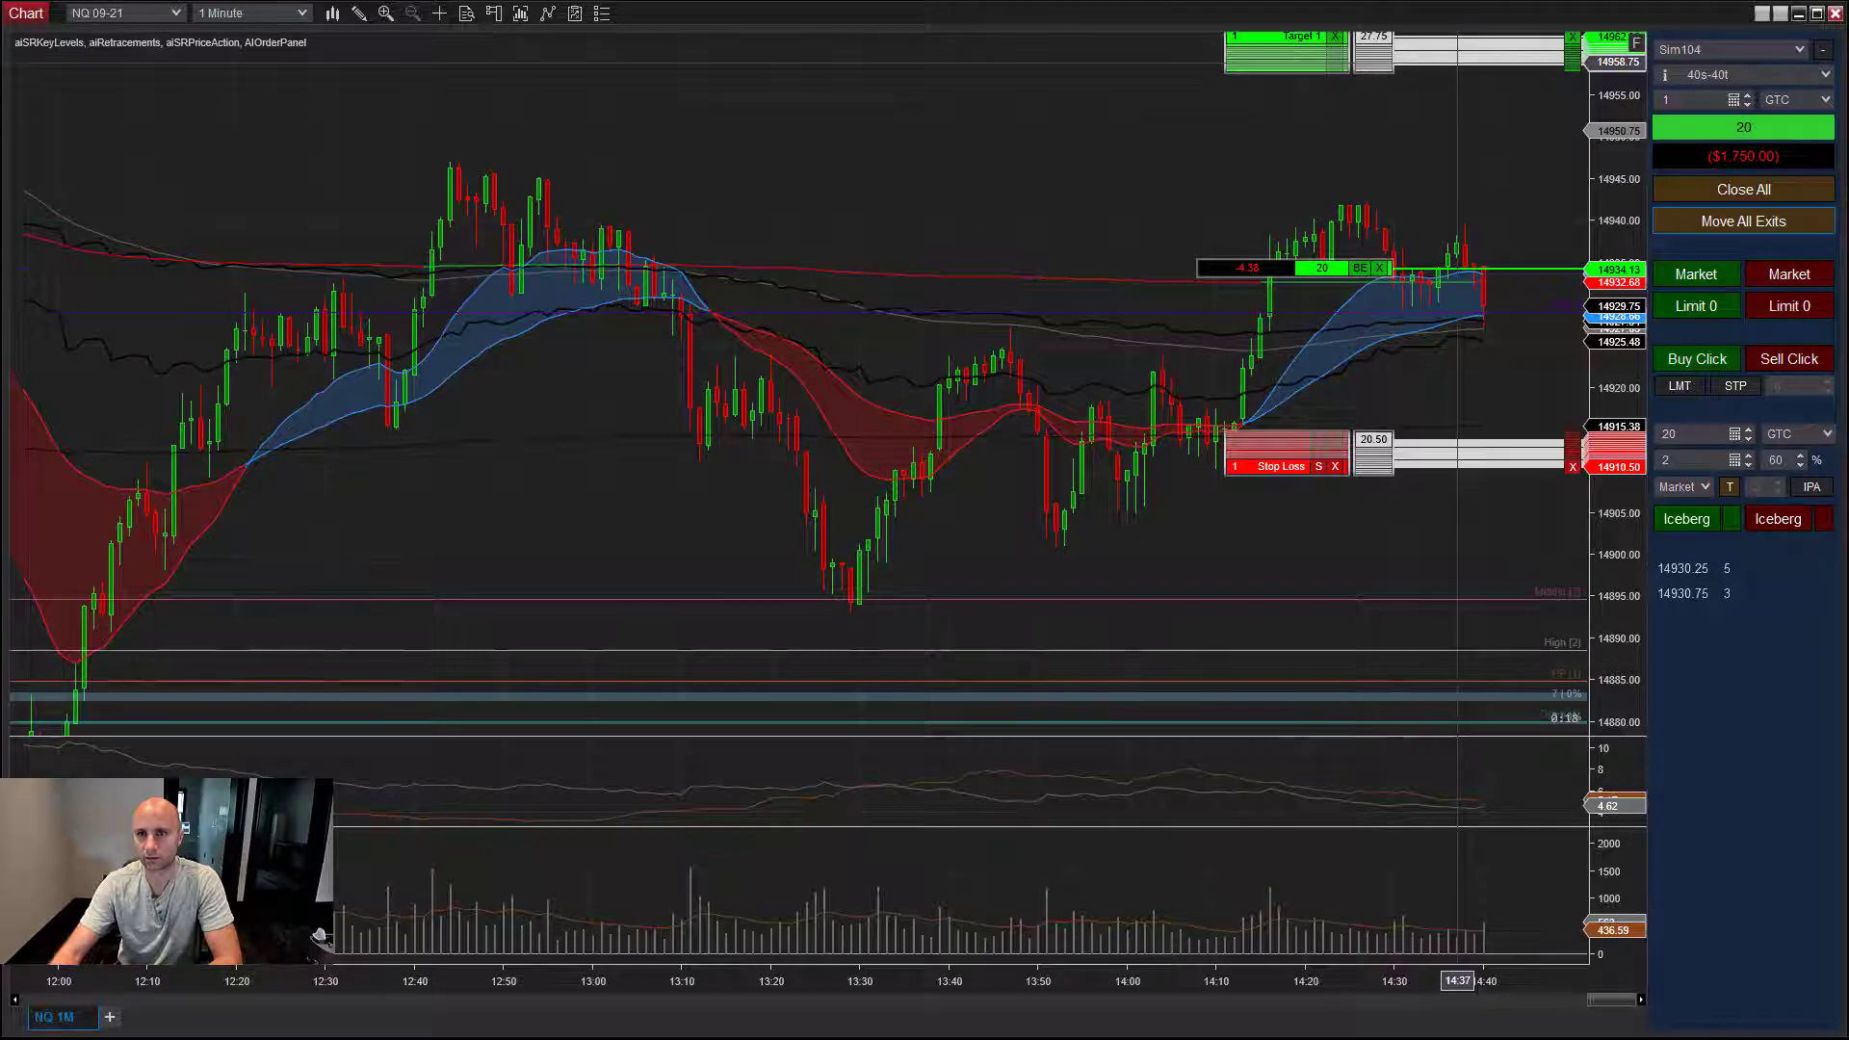
pyautogui.click(1761, 223)
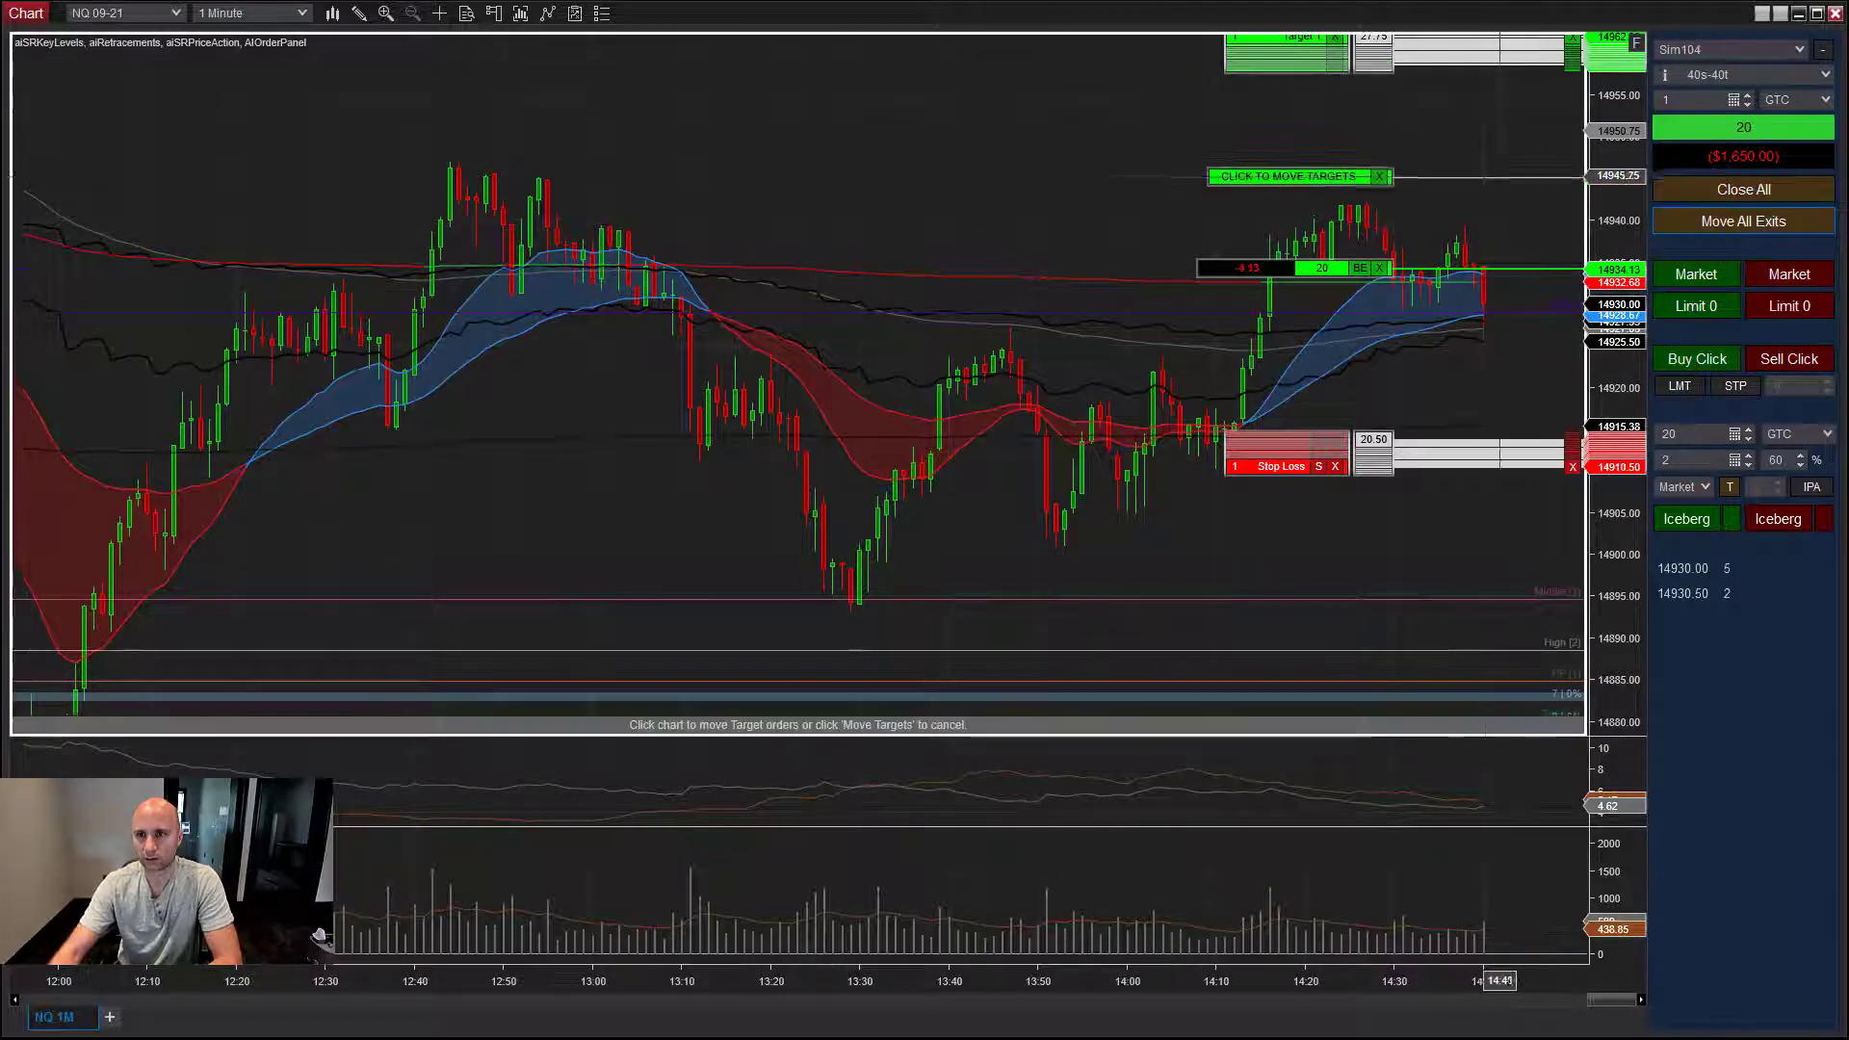
pyautogui.click(1386, 134)
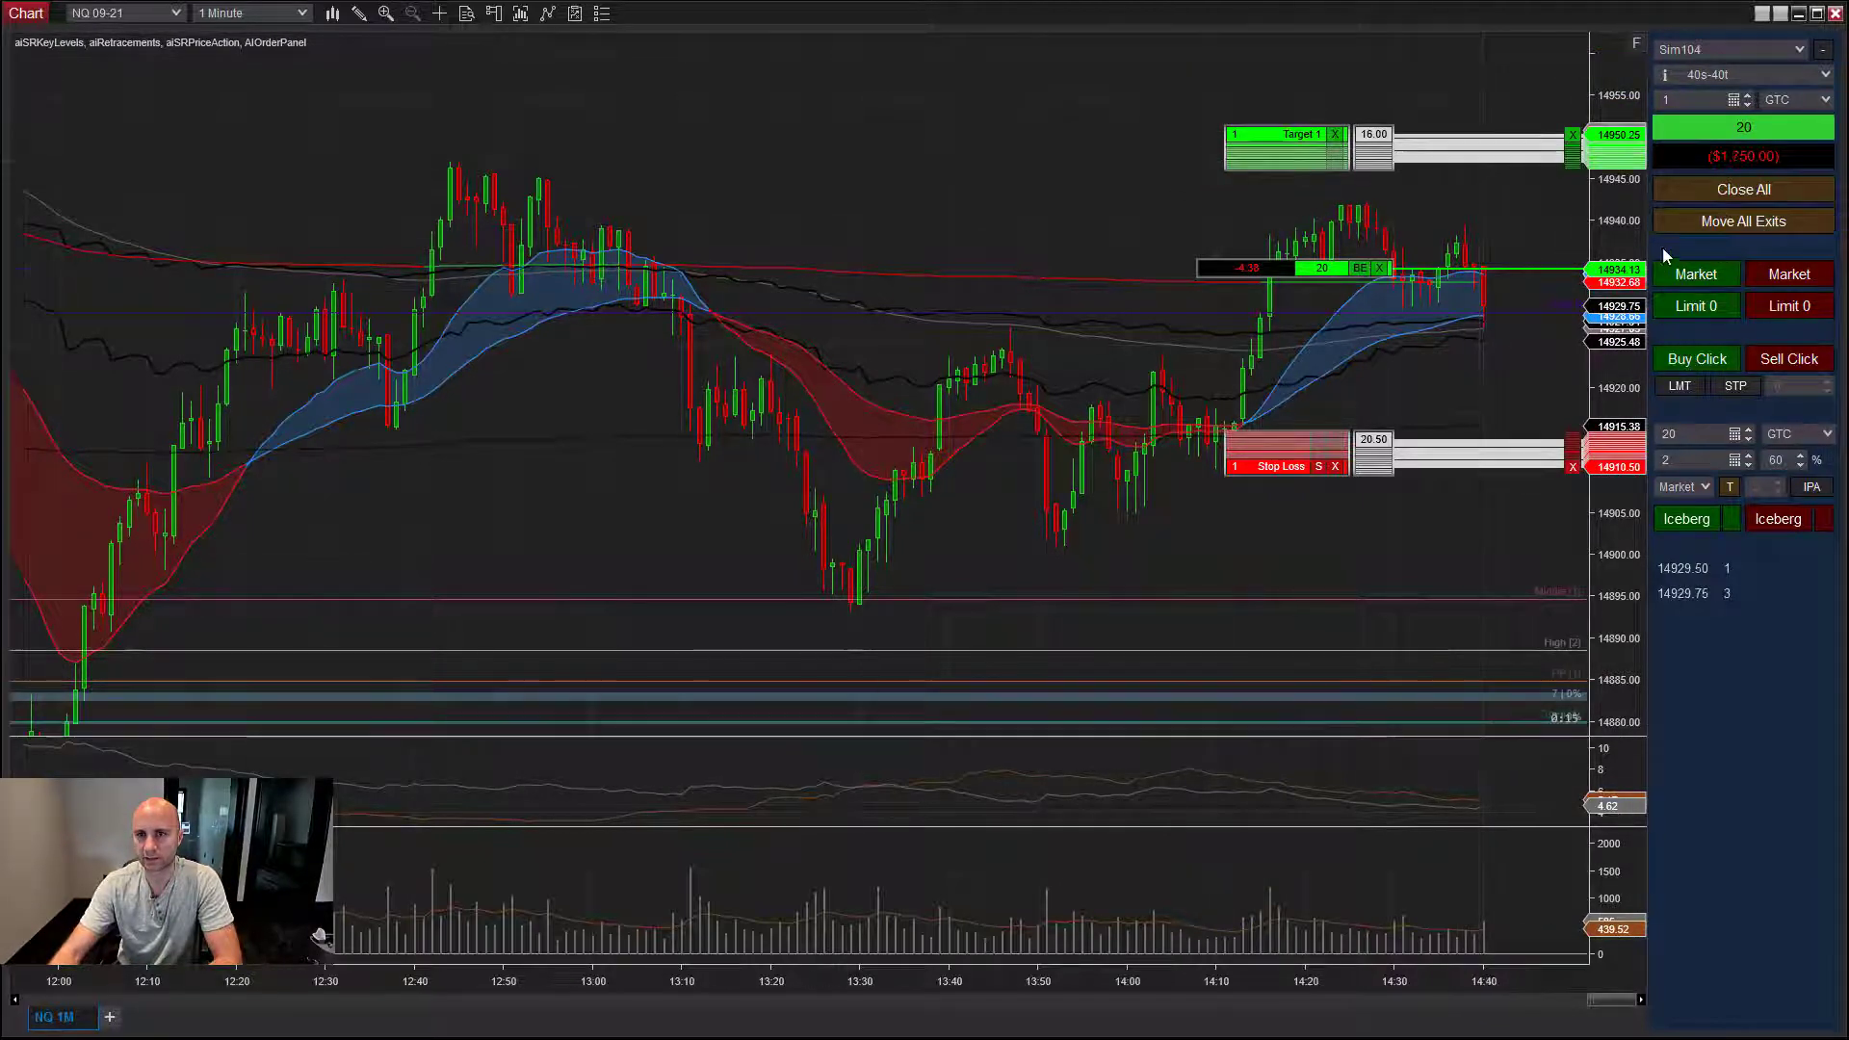
pyautogui.click(1759, 232)
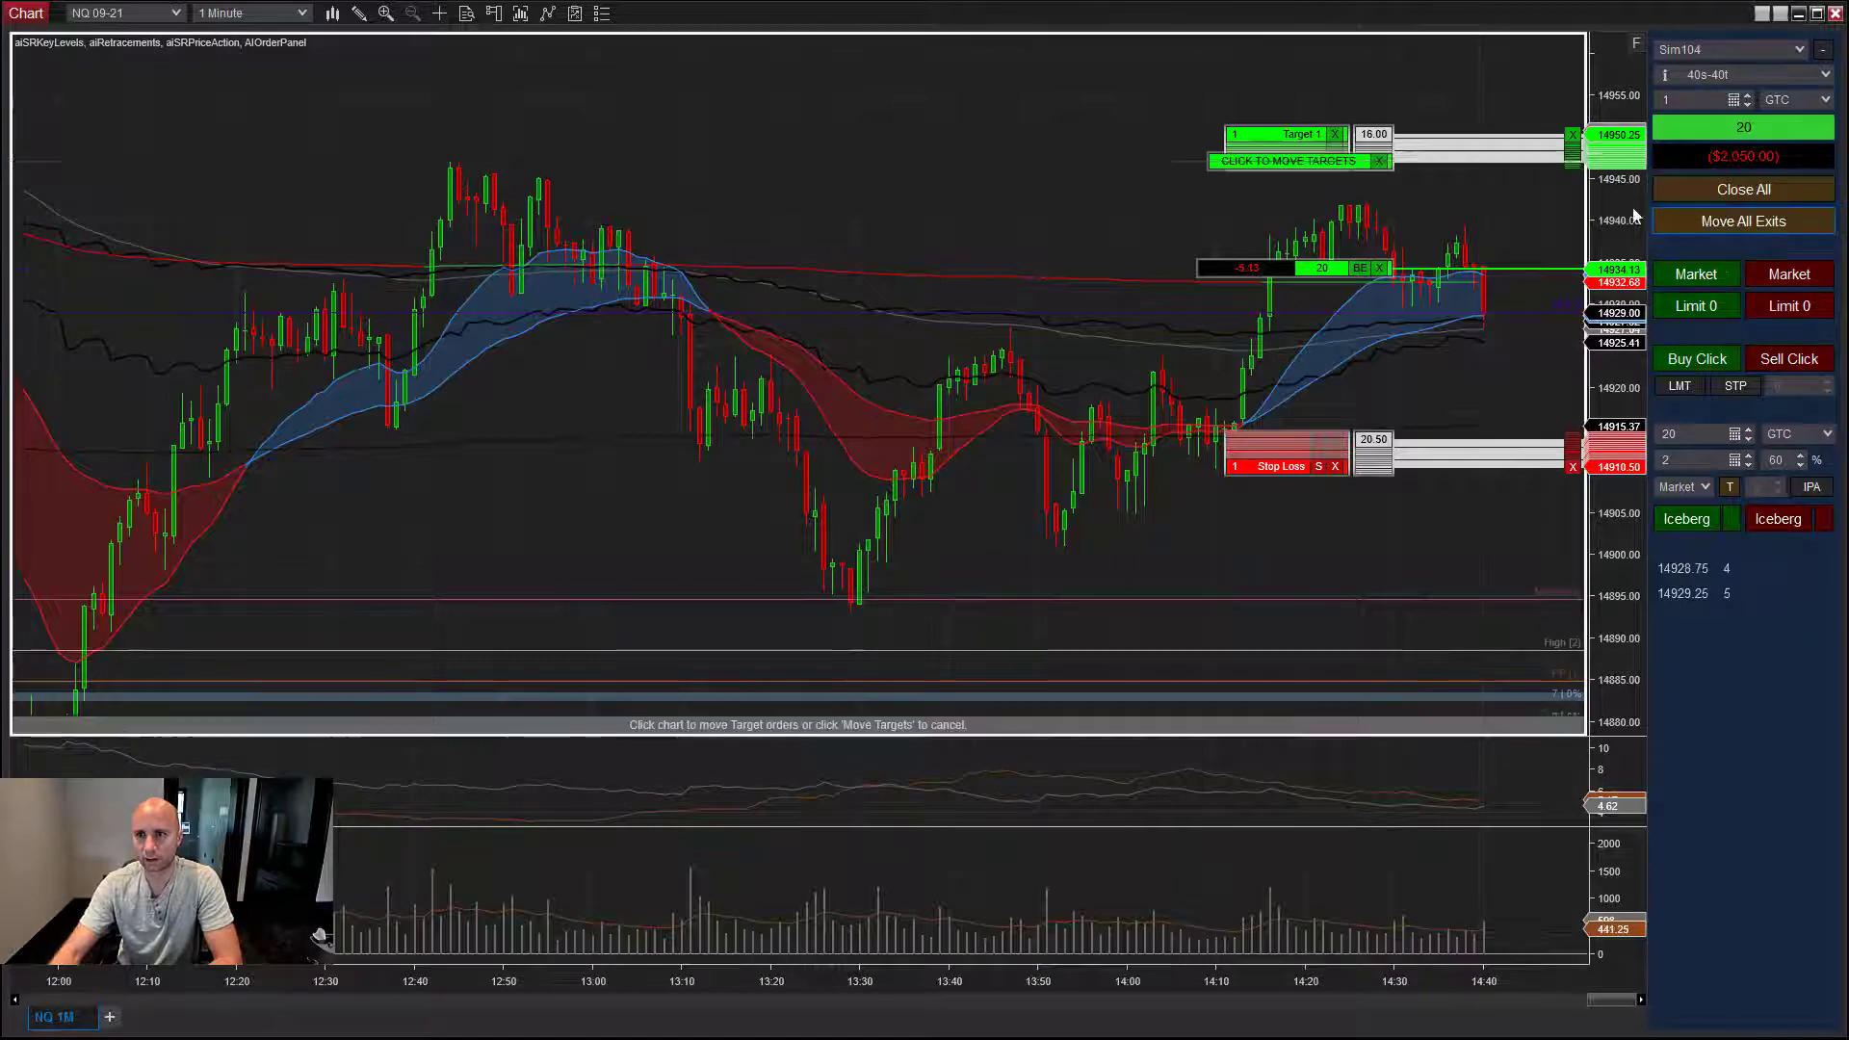
pyautogui.click(1480, 200)
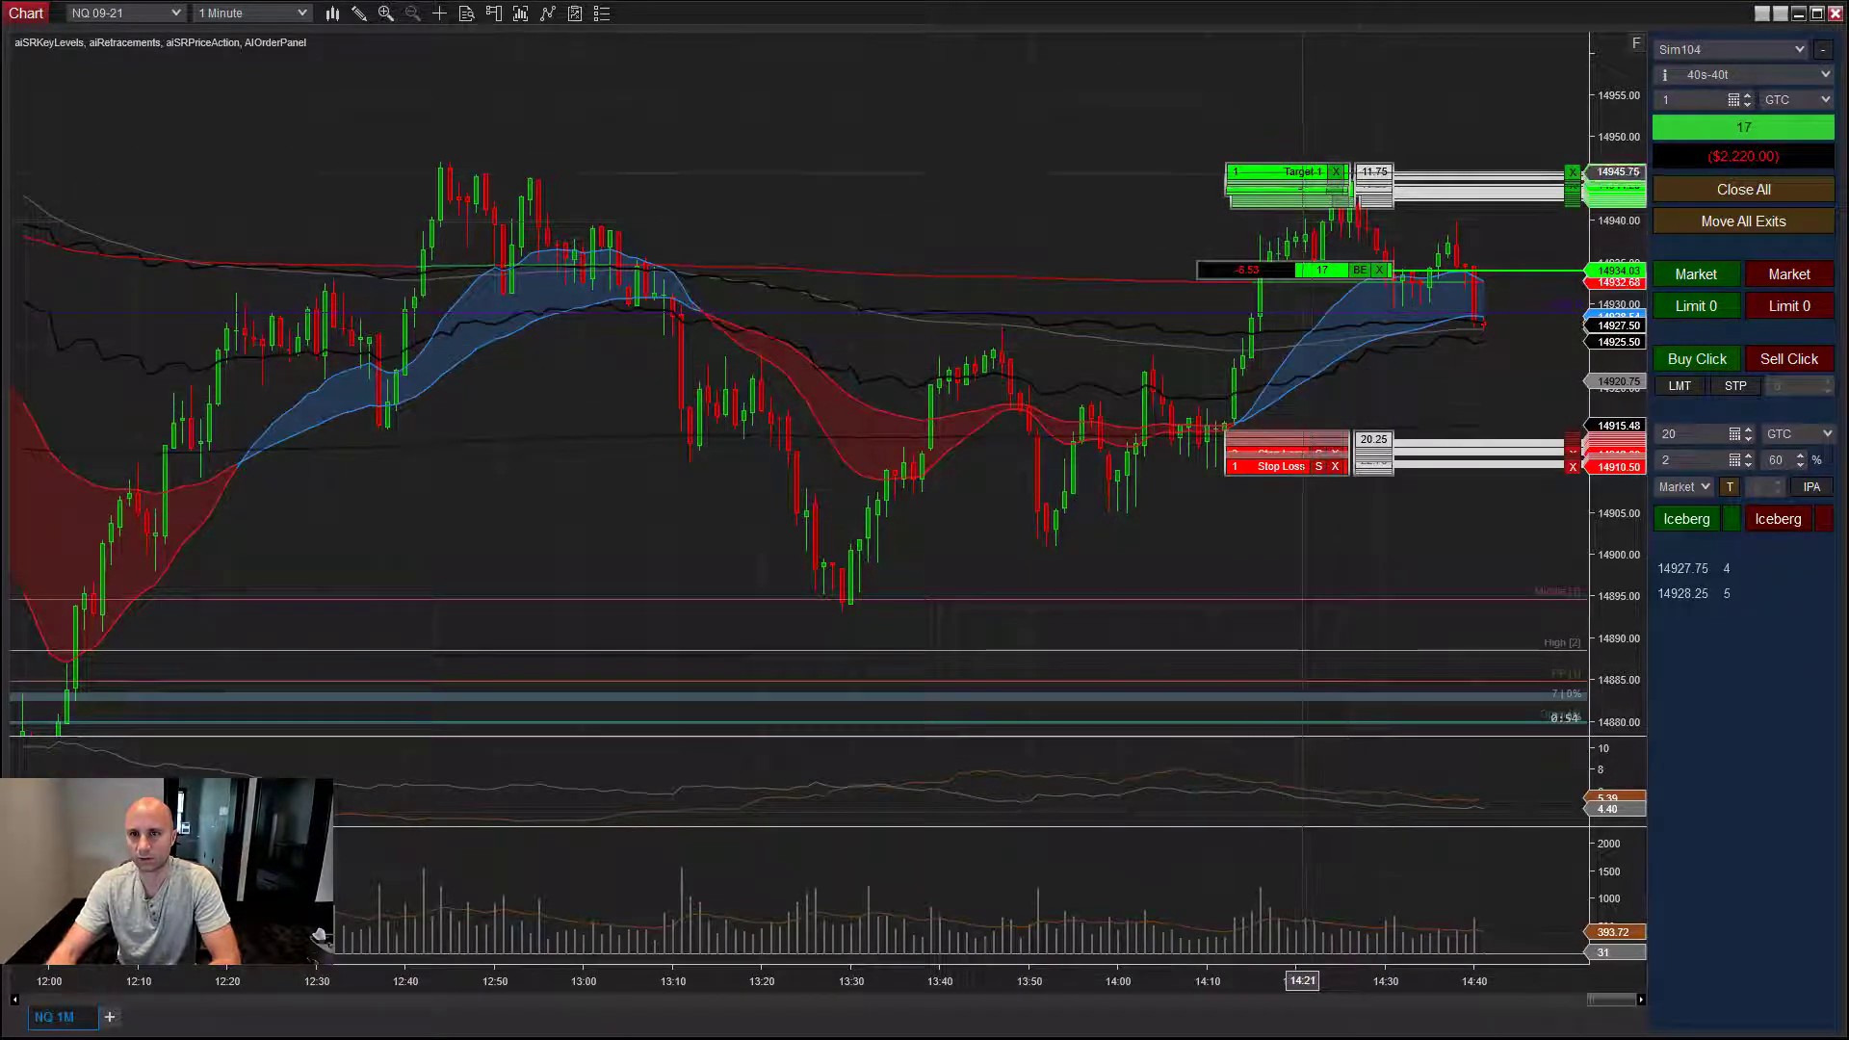
pyautogui.moveTo(1297, 172); pyautogui.dragTo(1358, 399)
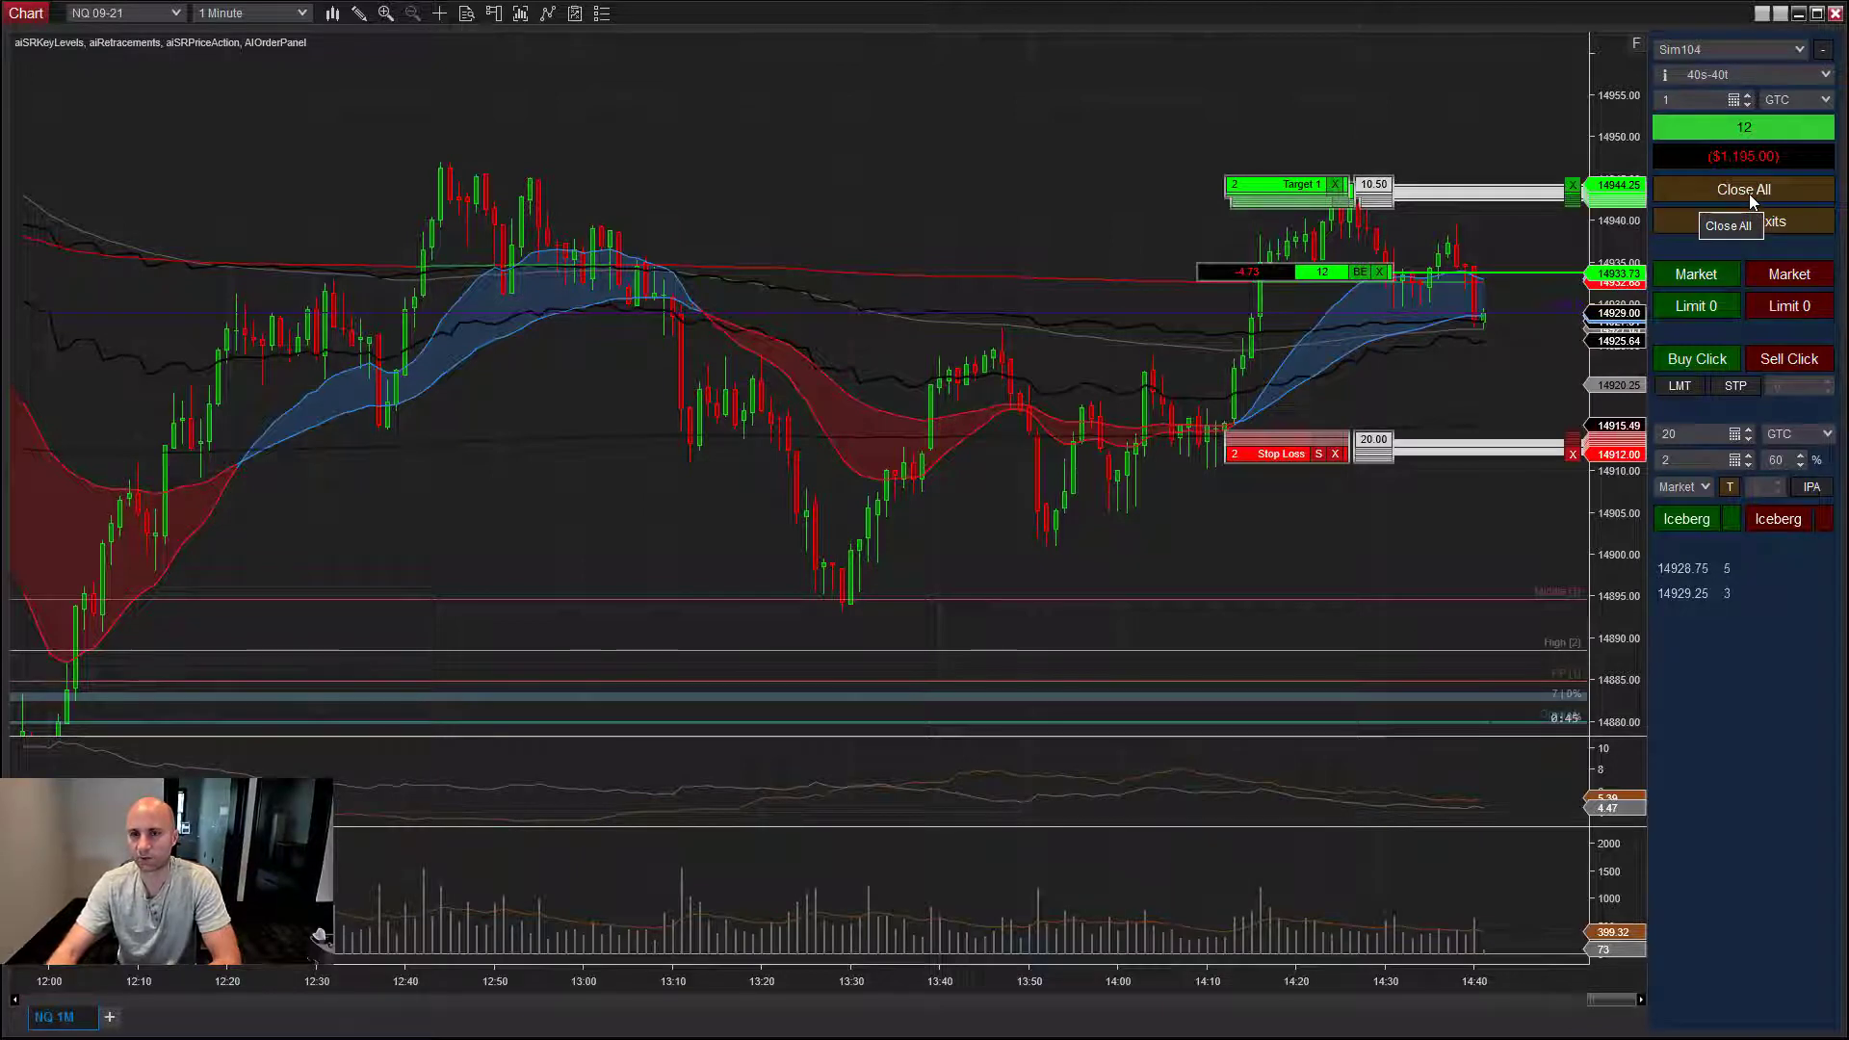
# - Close the 12-contract long position and all its orders with Close All
pyautogui.click(1744, 190)
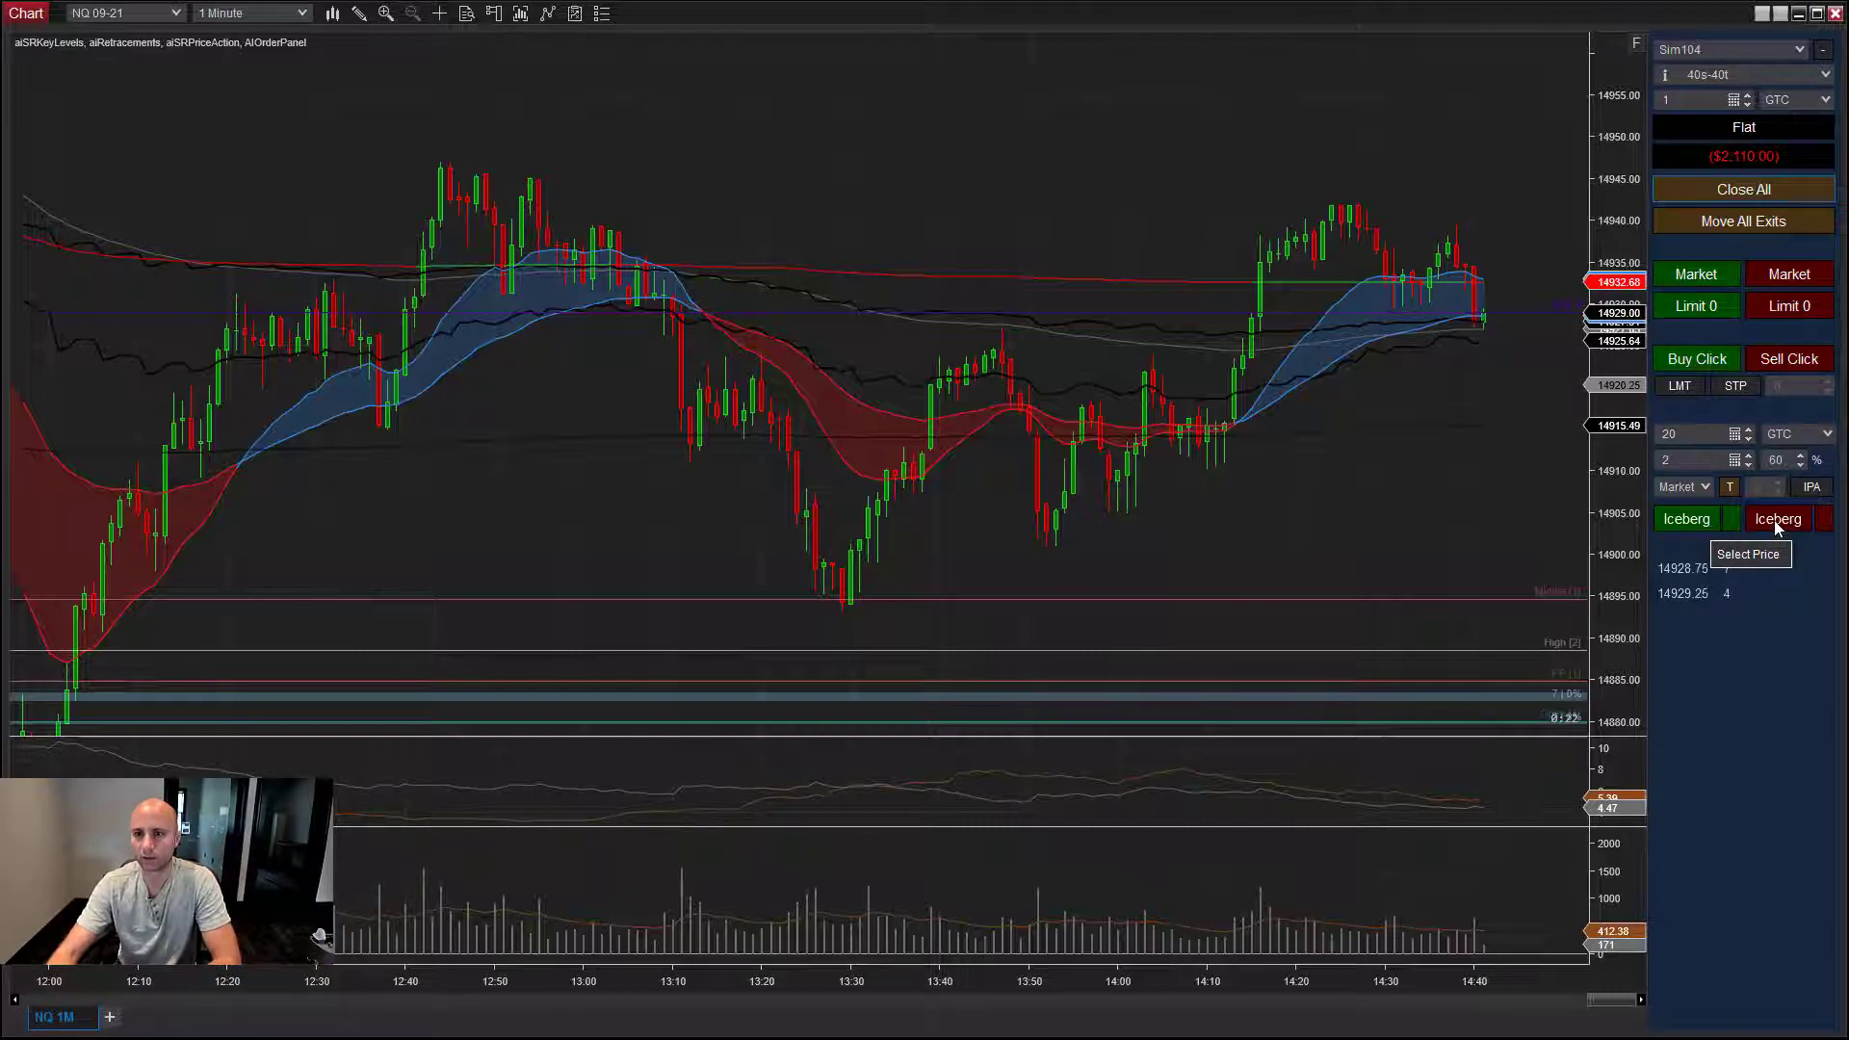
# - Place a 20-lot sell iceberg at 14927.00, adjusting the price scale, and let it fill short
pyautogui.click(1774, 522)
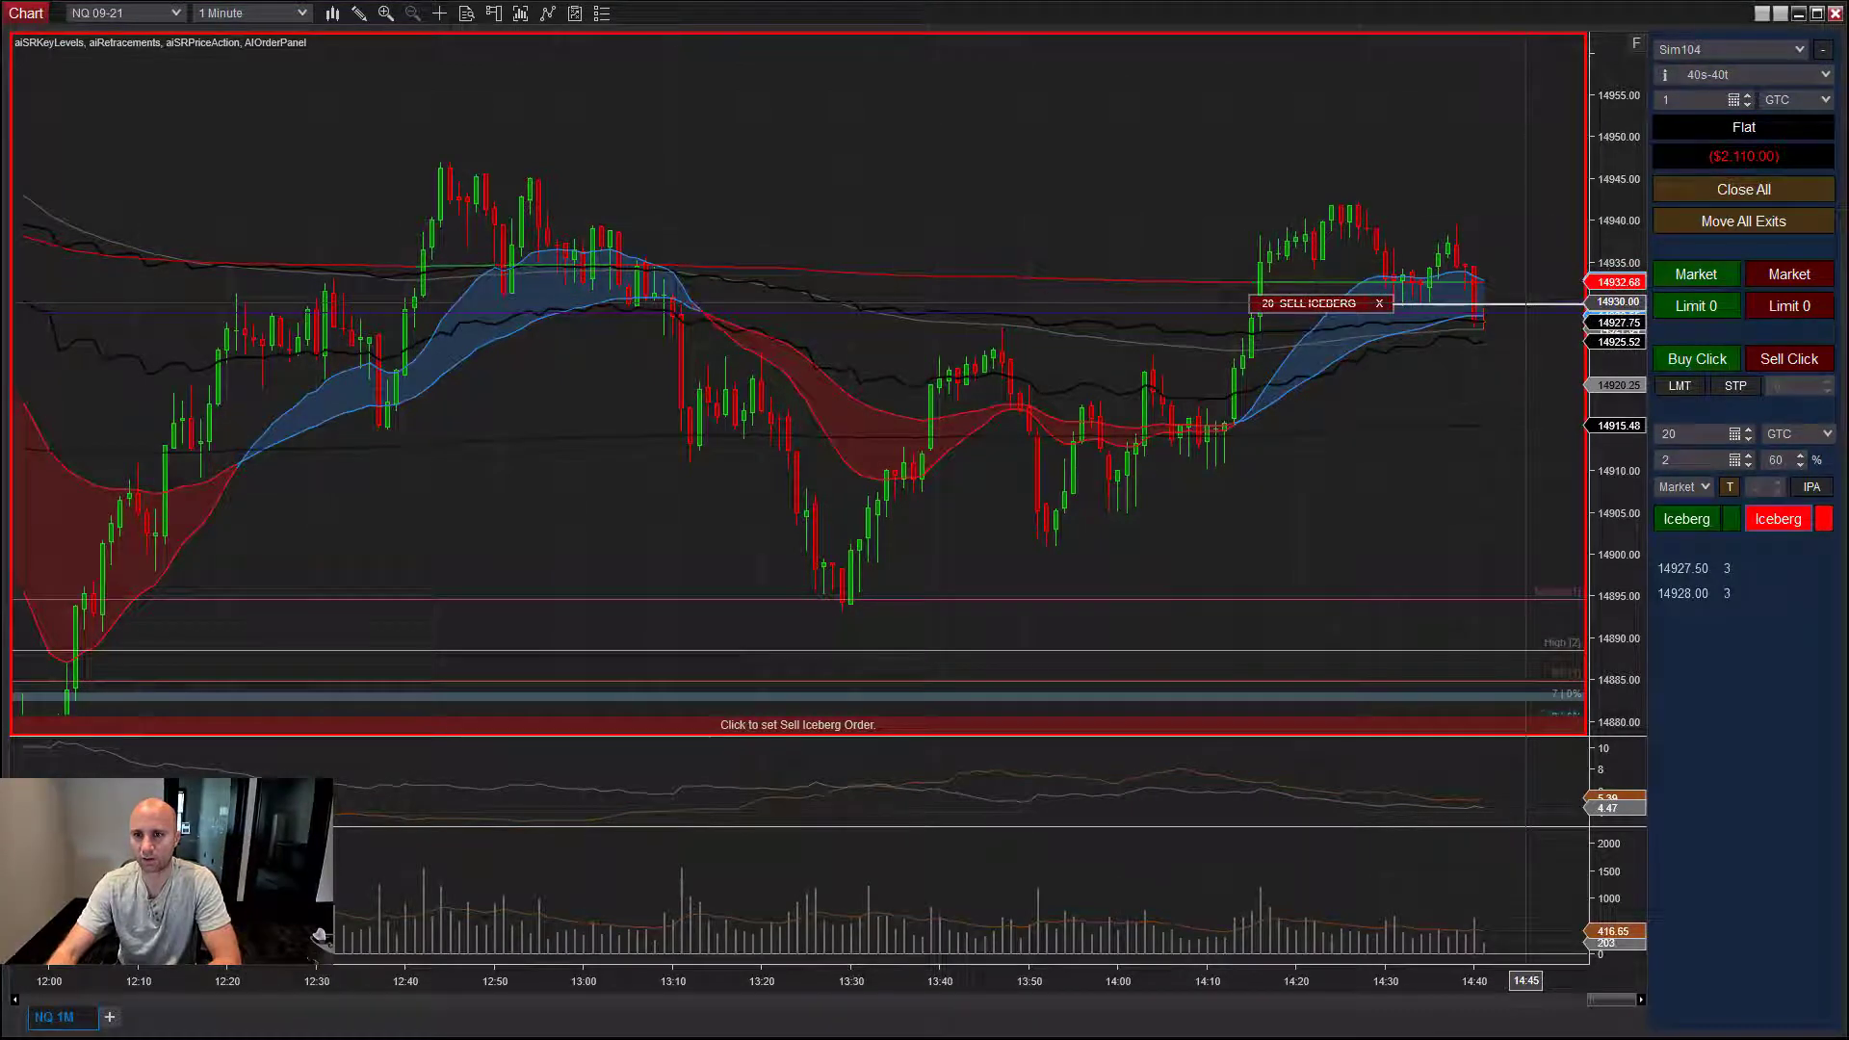
pyautogui.click(1451, 304)
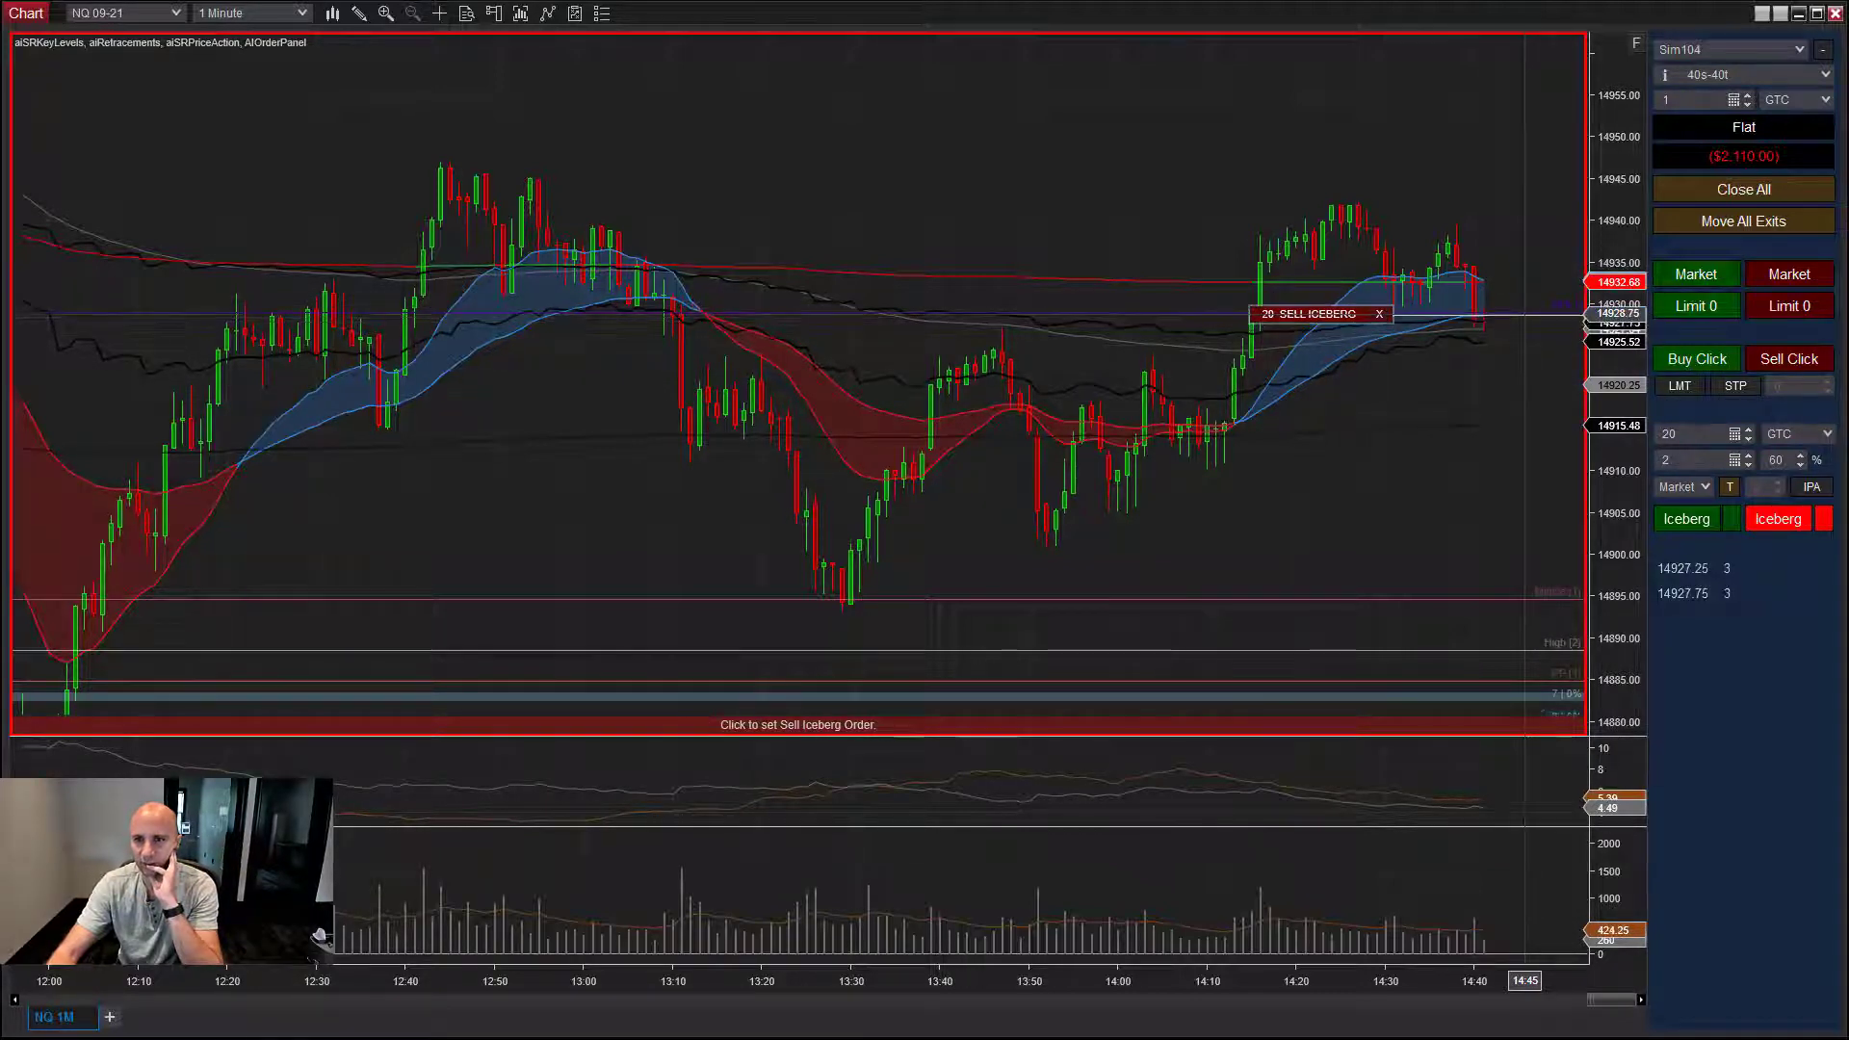
pyautogui.click(1525, 314)
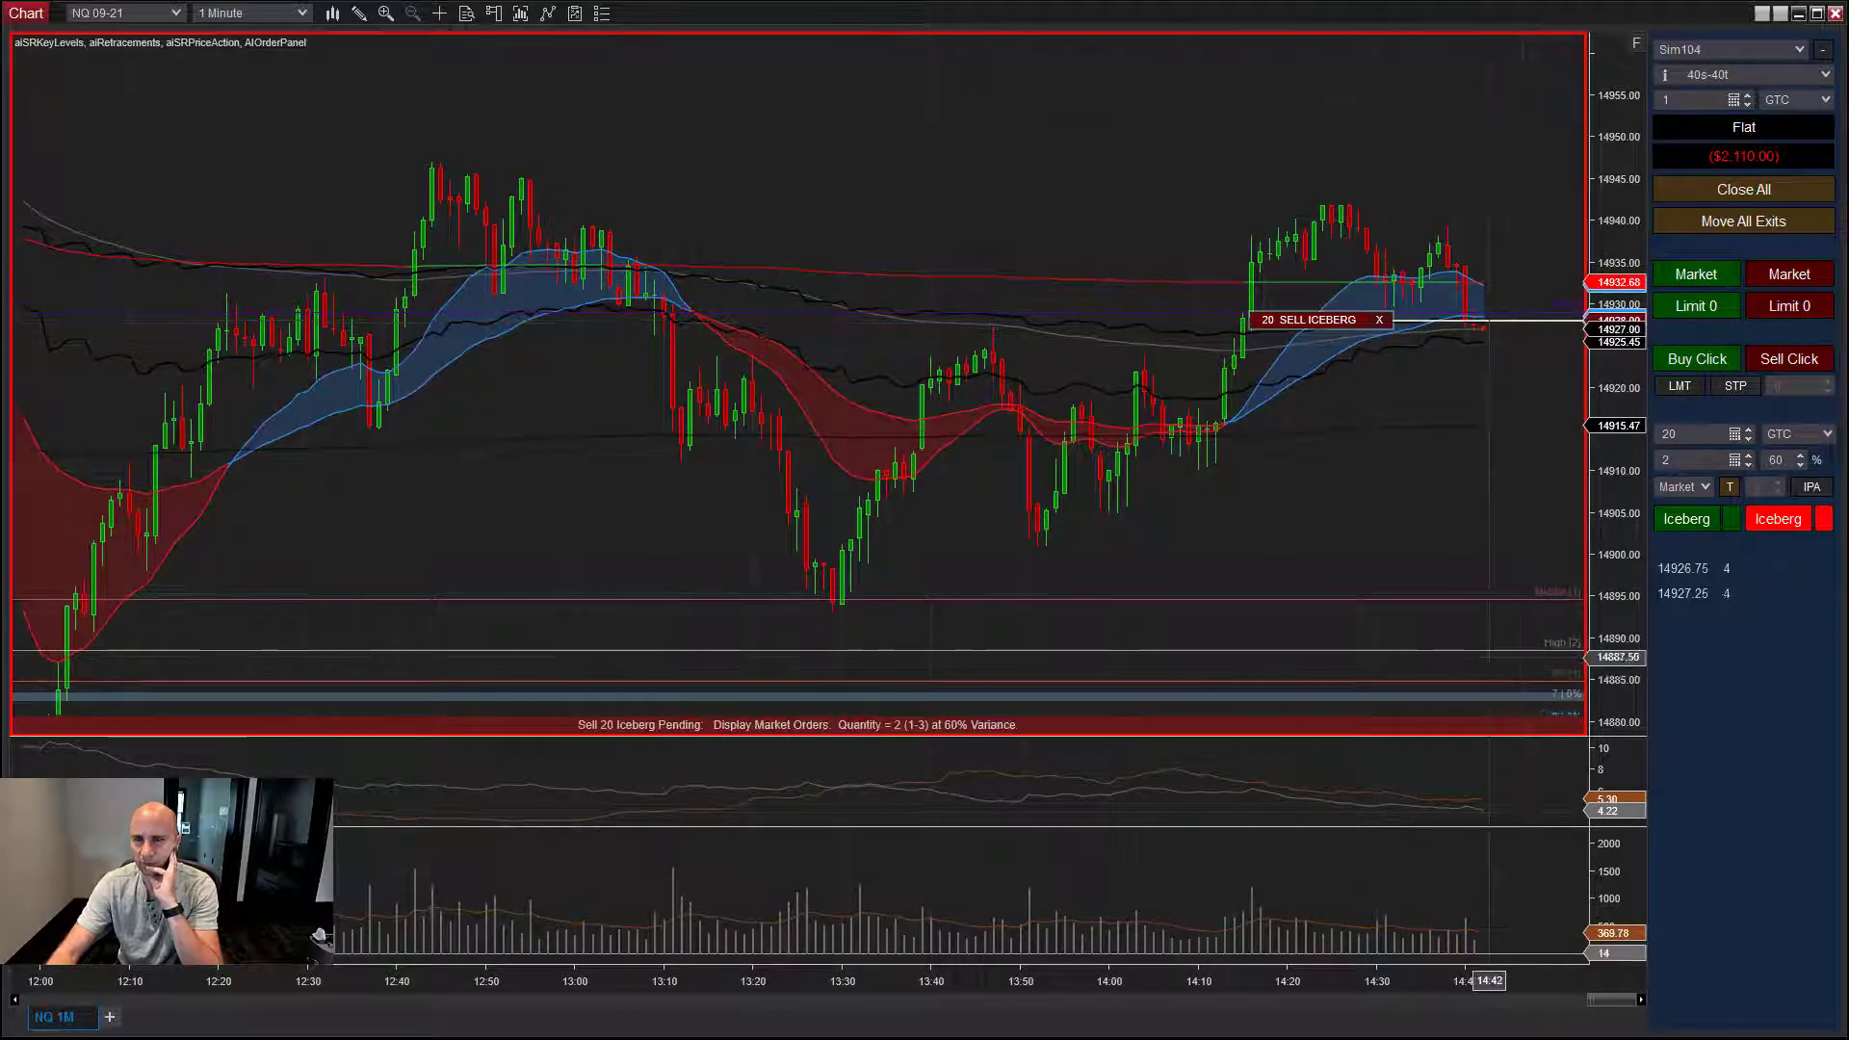
pyautogui.moveTo(1634, 424); pyautogui.dragTo(1634, 247)
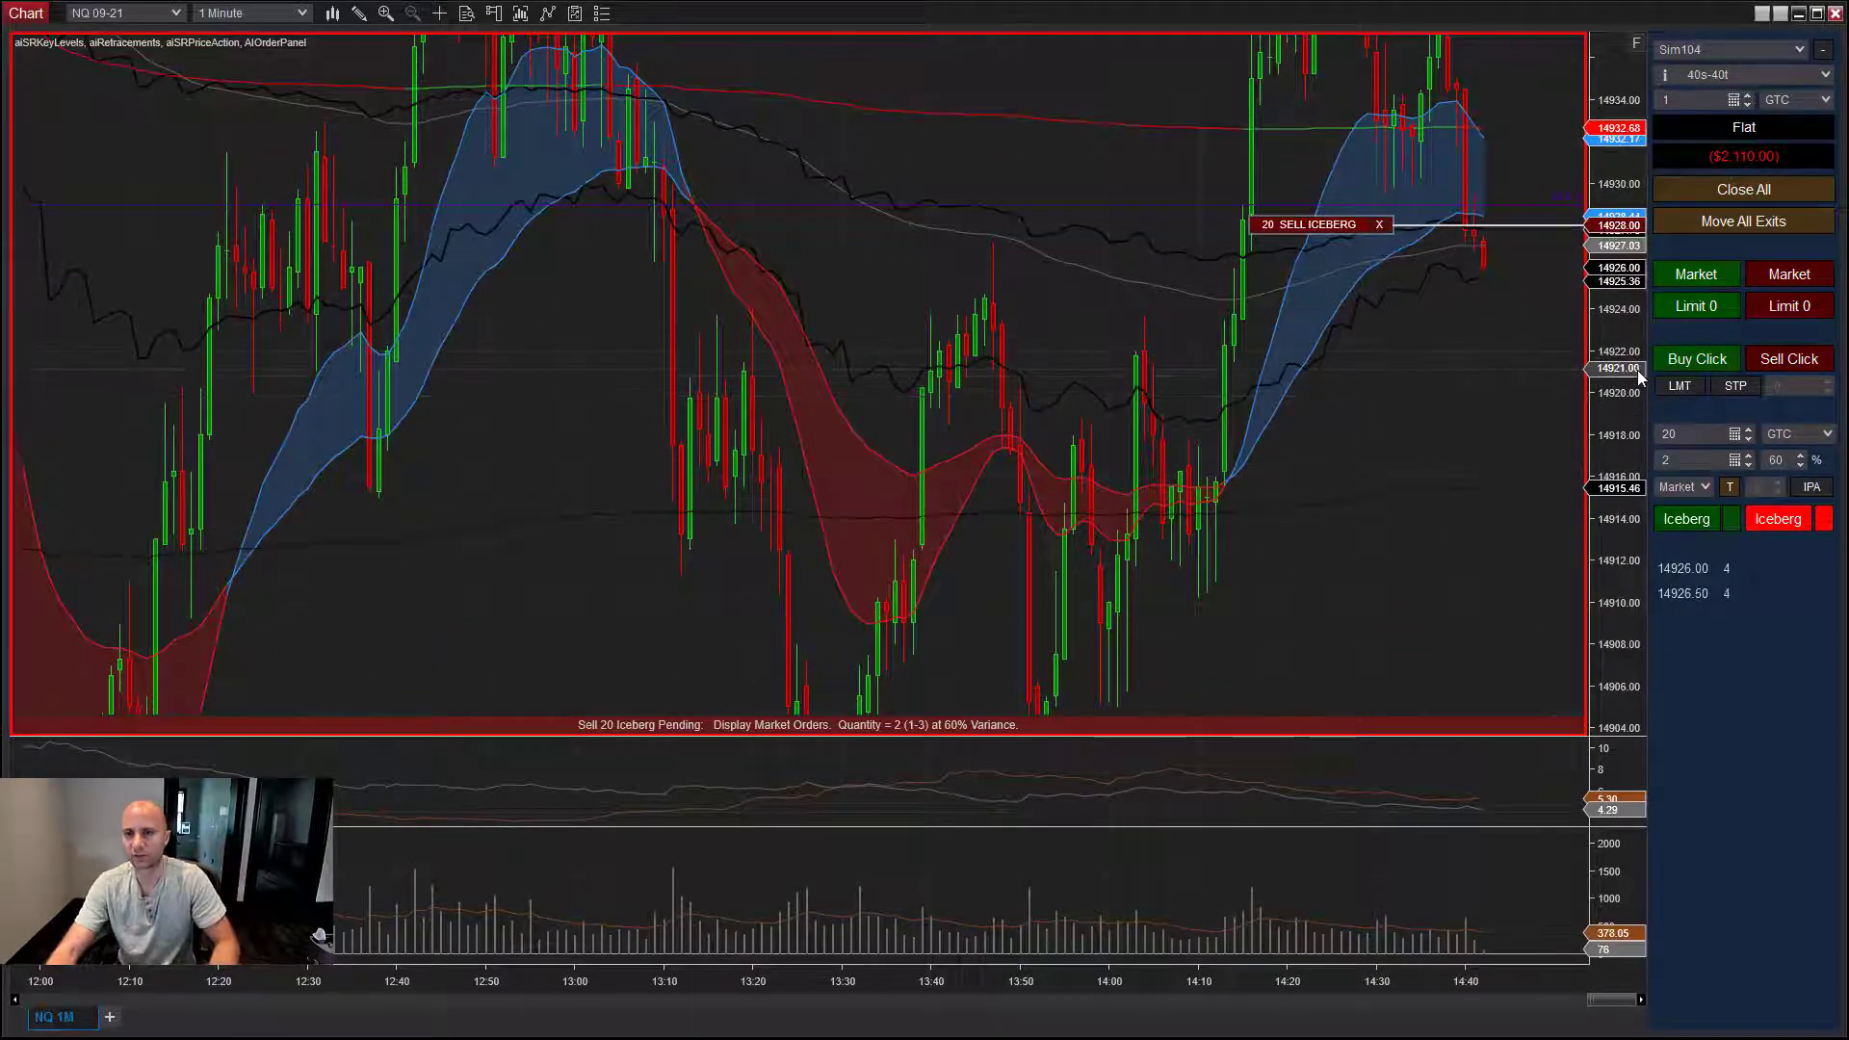
pyautogui.moveTo(1635, 381); pyautogui.dragTo(1635, 414)
pyautogui.moveTo(1531, 251); pyautogui.dragTo(1527, 487)
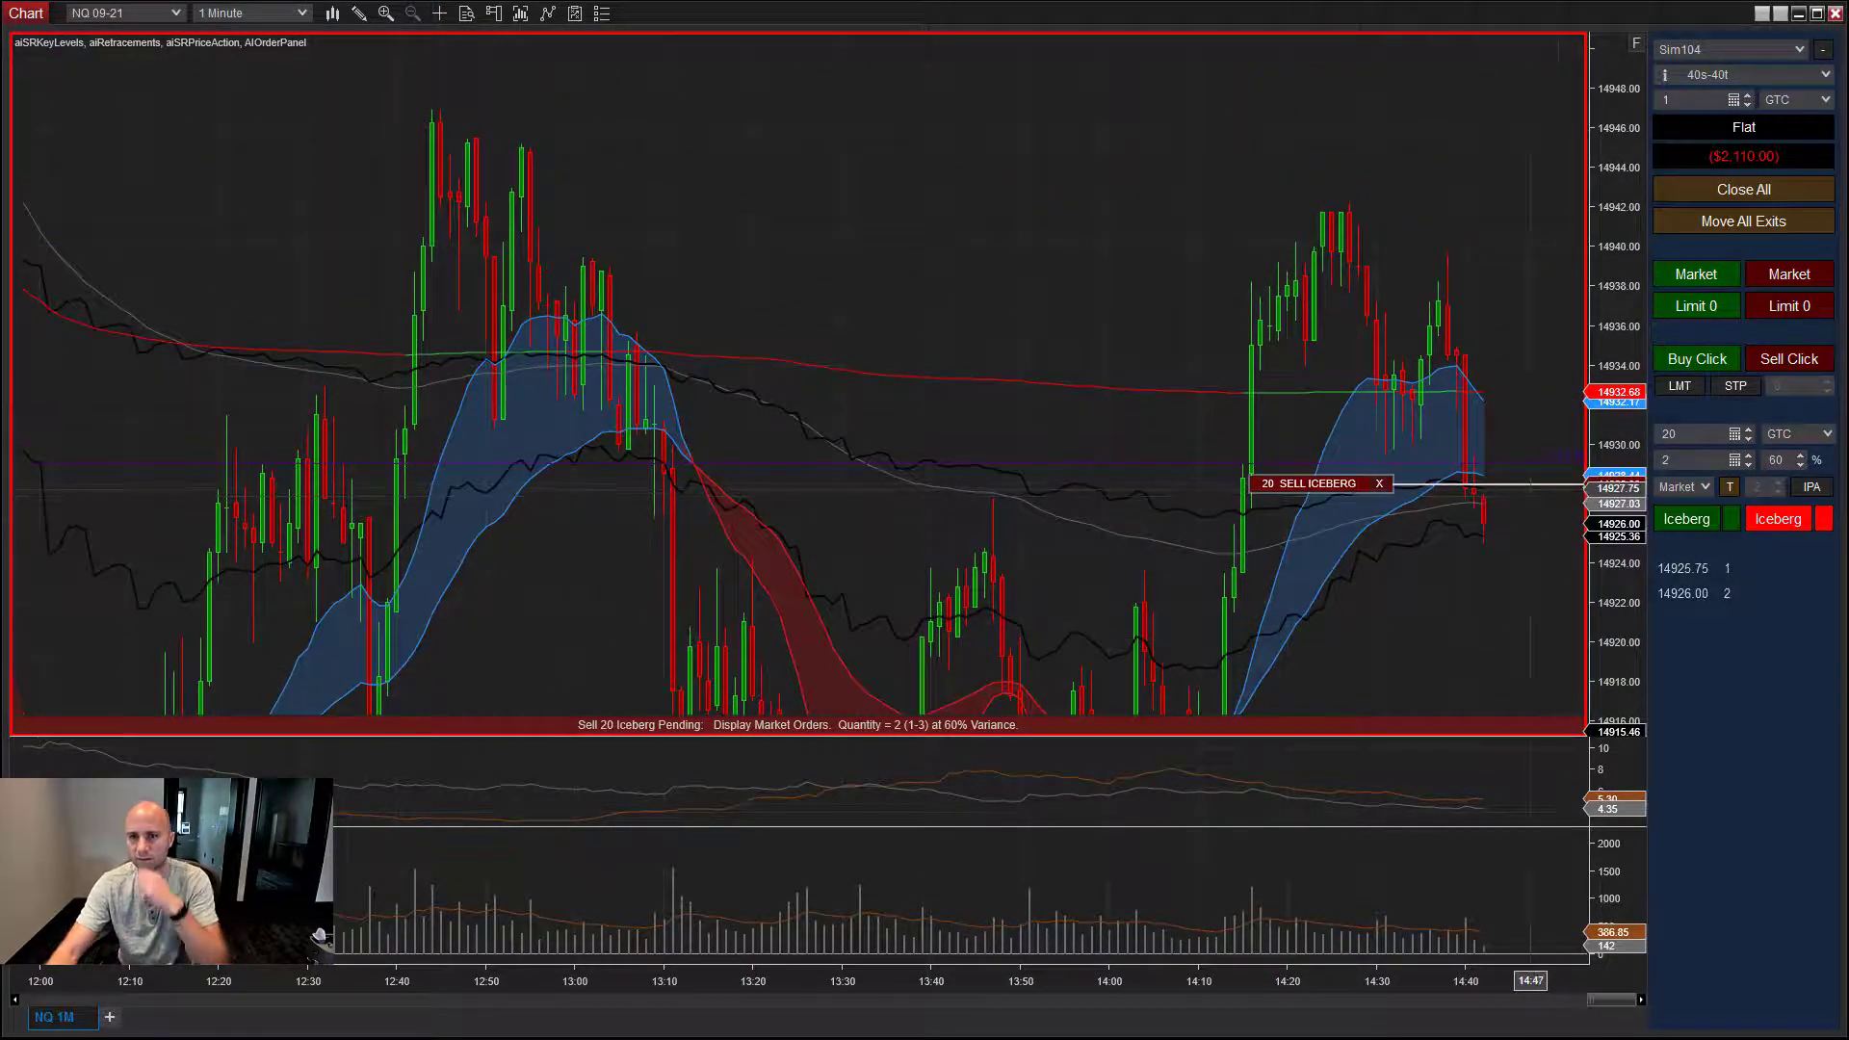
pyautogui.click(1517, 503)
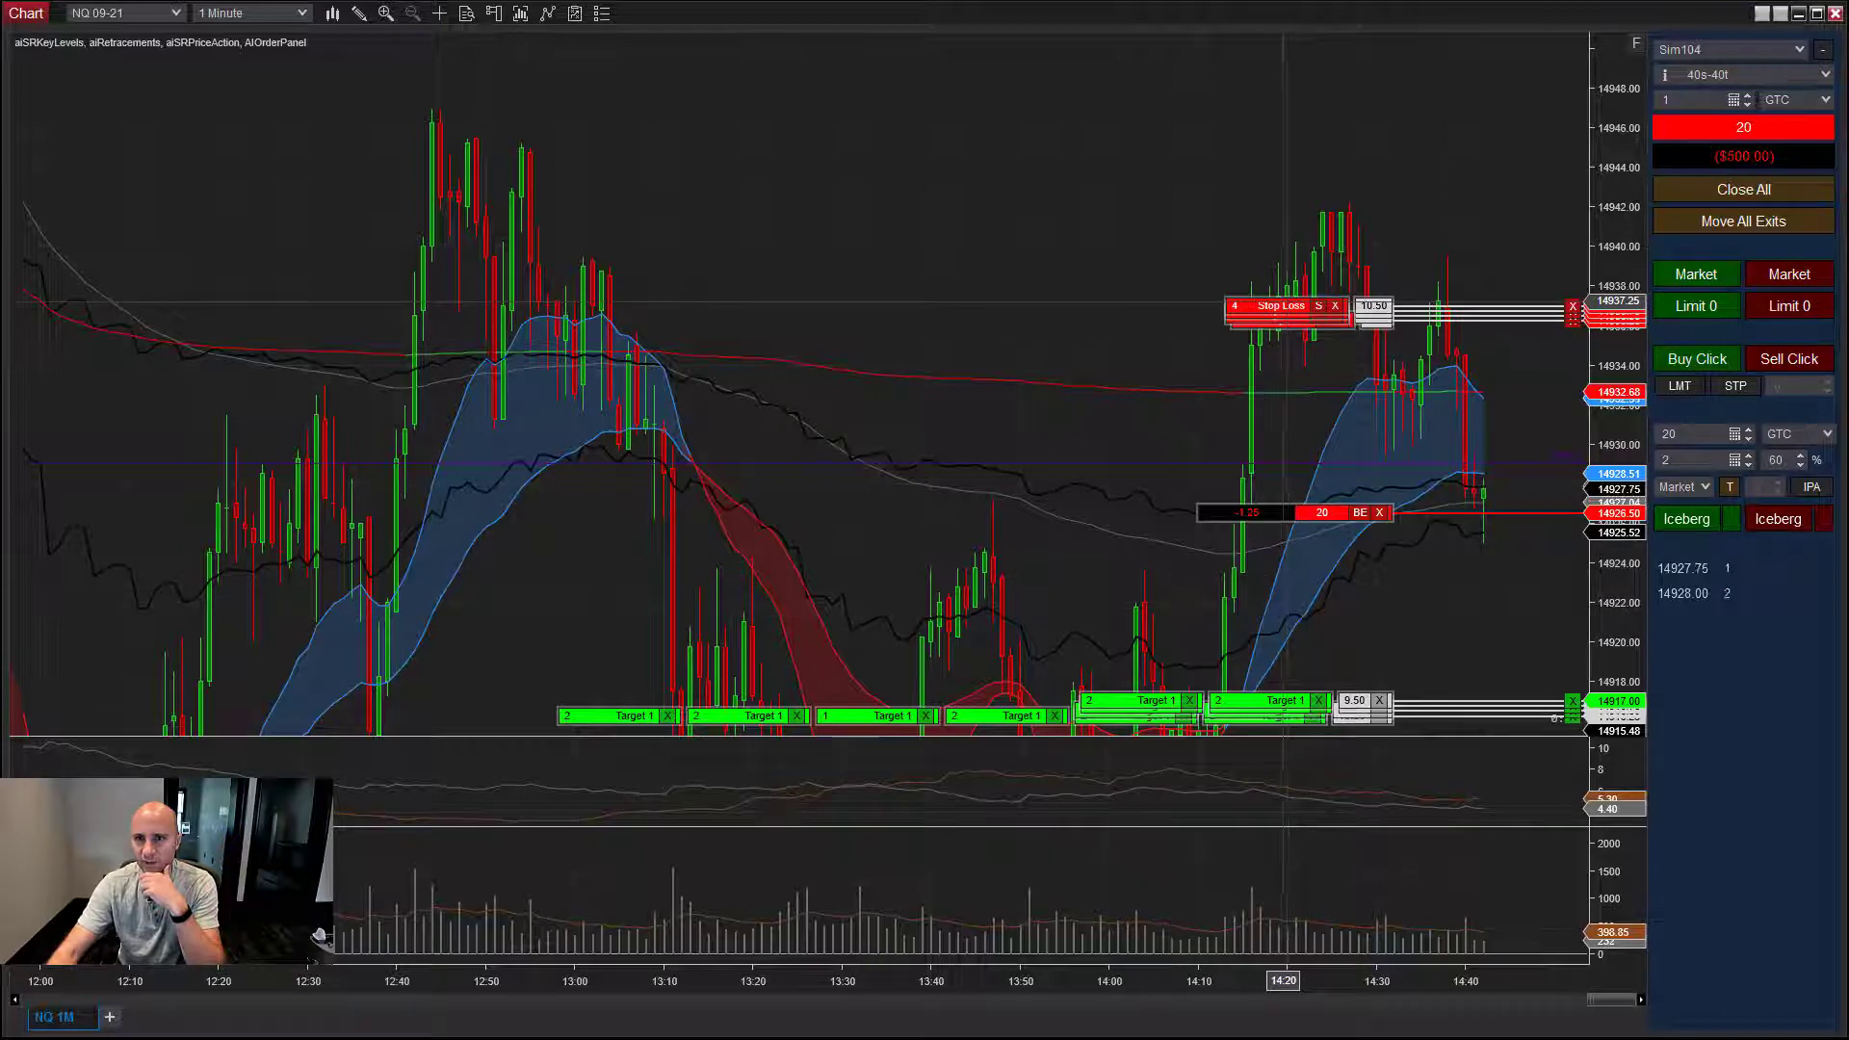
# - Drag the 3-, 4- and 11-lot stop losses up, gathering them all at 14943.50
pyautogui.moveTo(1281, 305); pyautogui.dragTo(1295, 178)
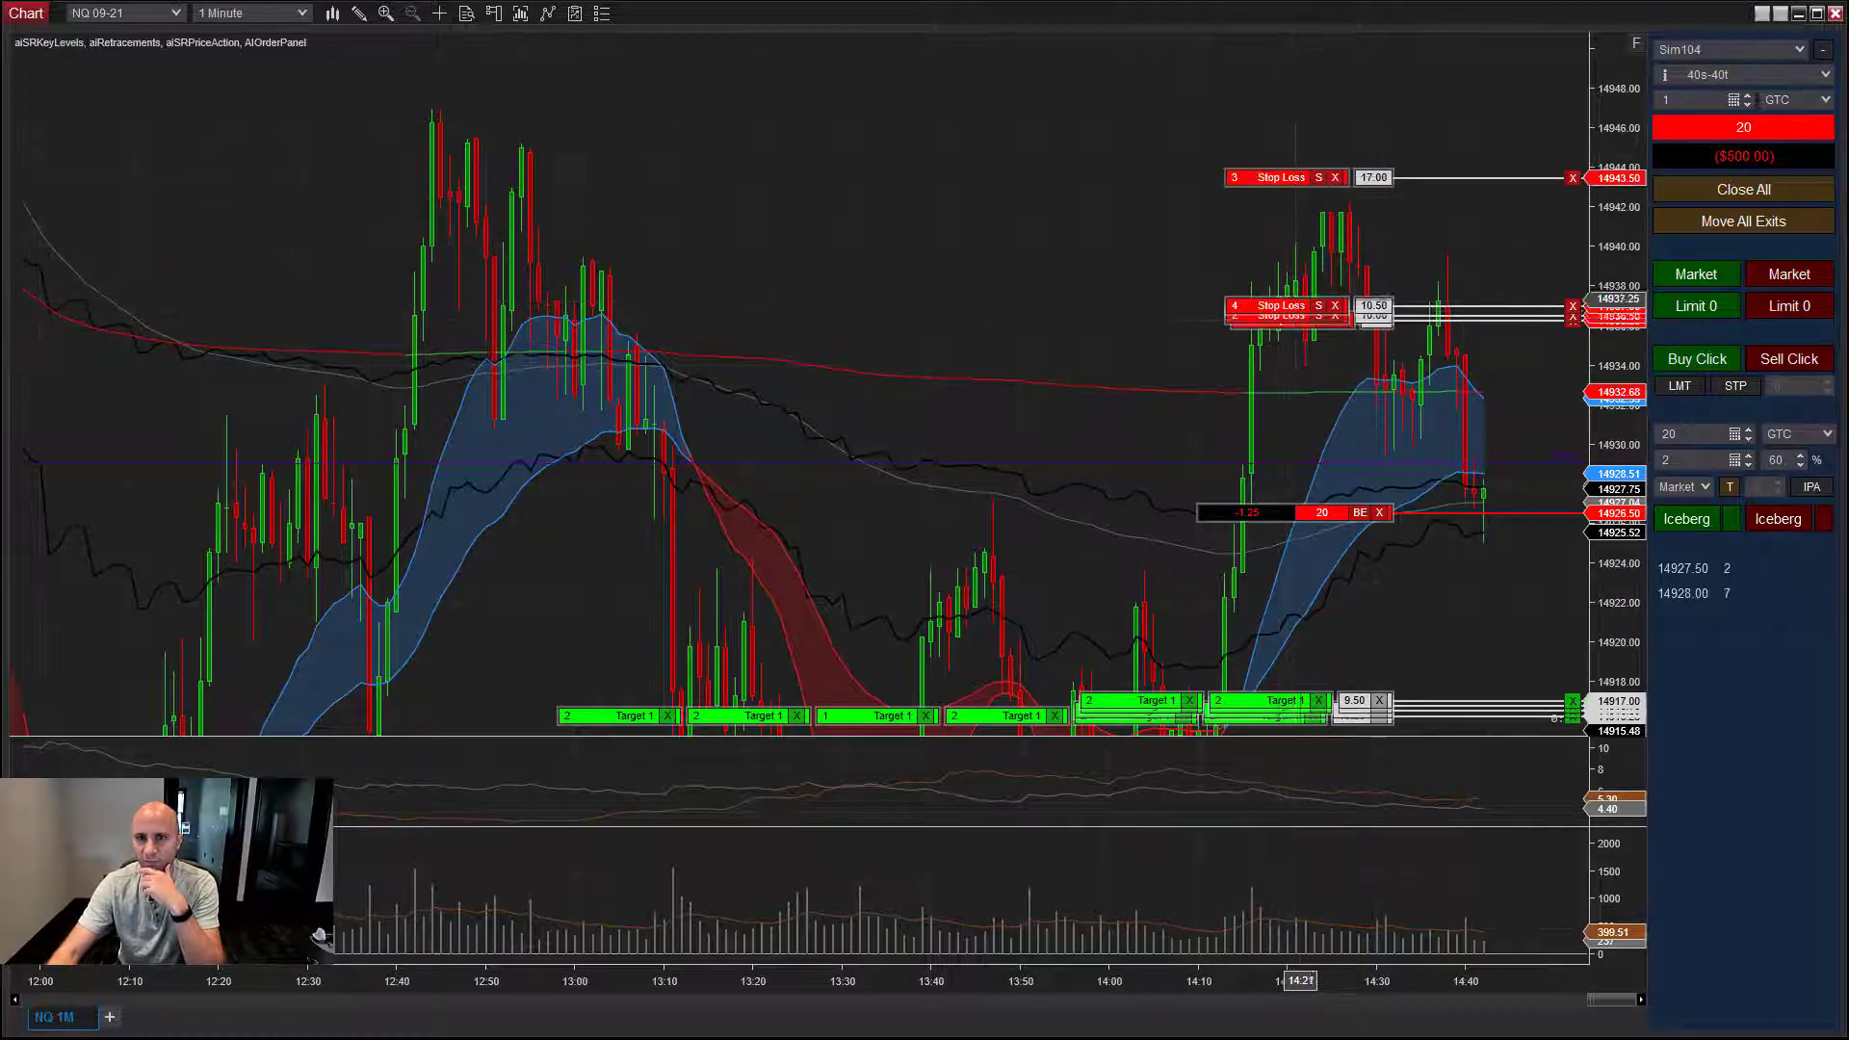
pyautogui.moveTo(1281, 306); pyautogui.dragTo(1281, 231)
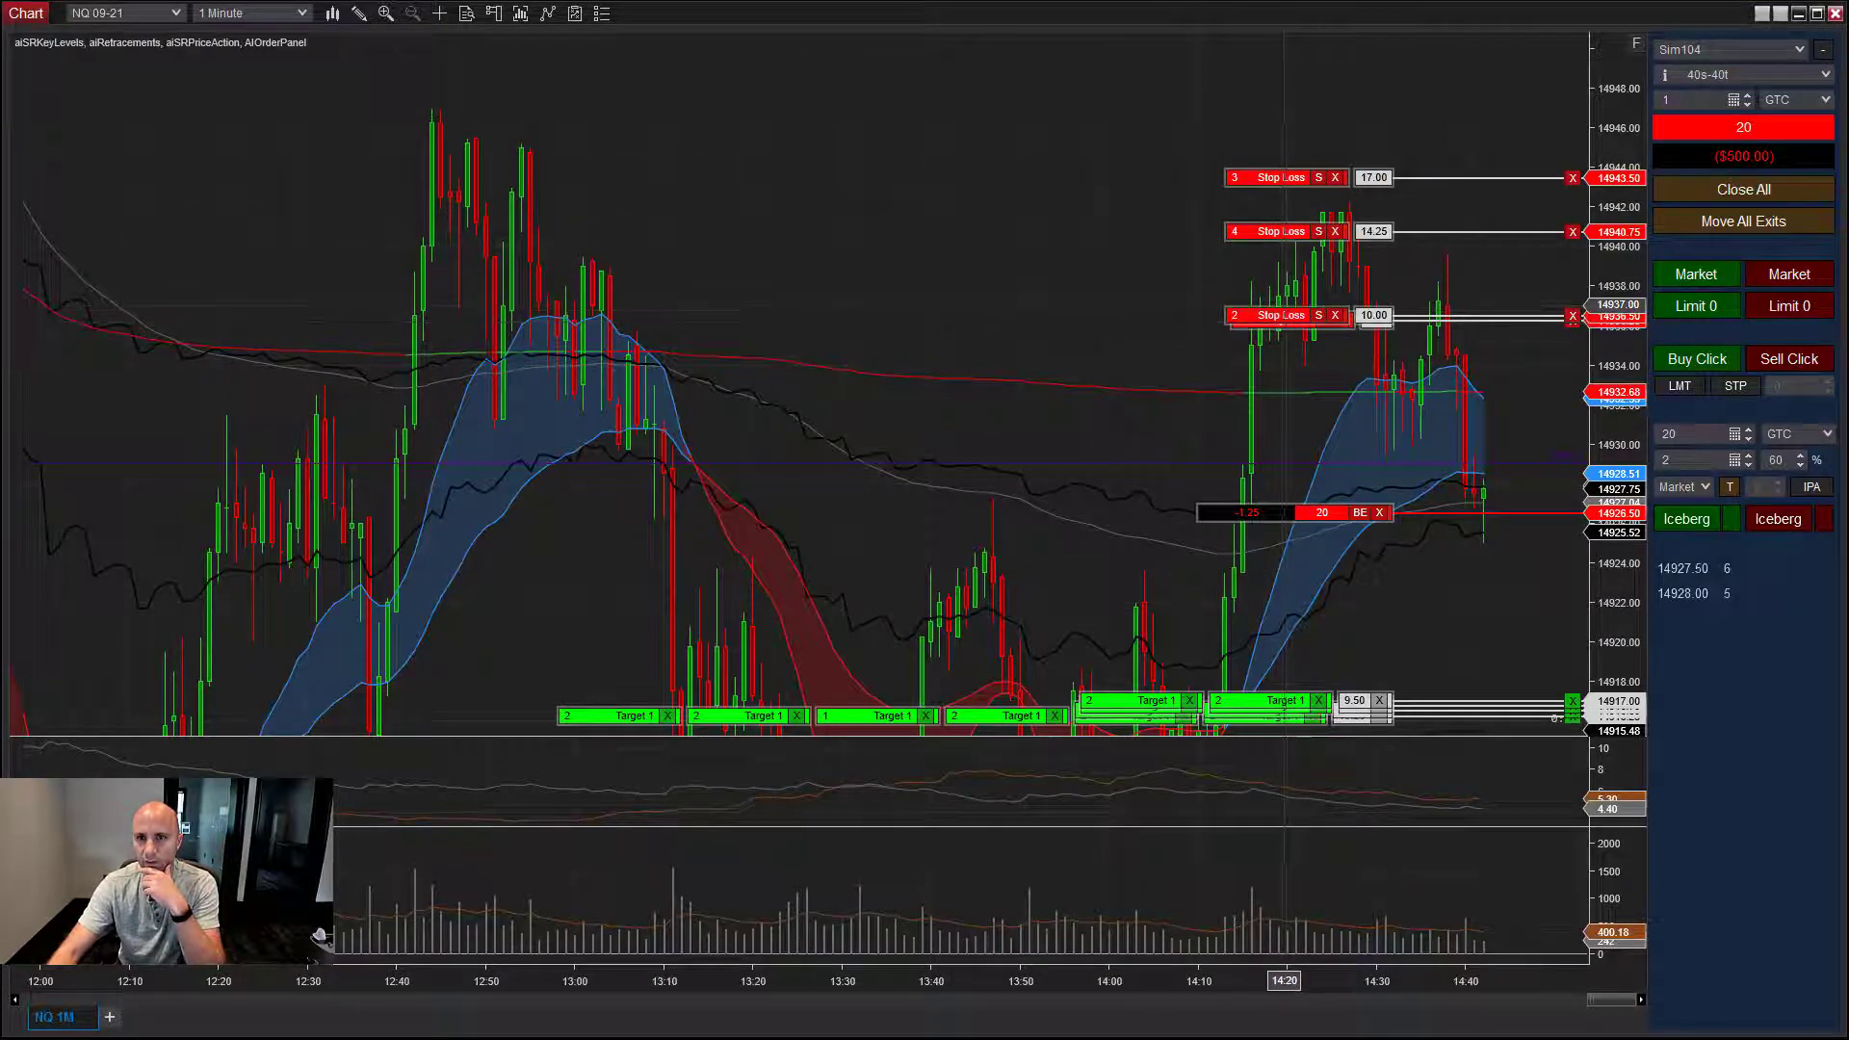
pyautogui.moveTo(1281, 315); pyautogui.dragTo(1252, 188)
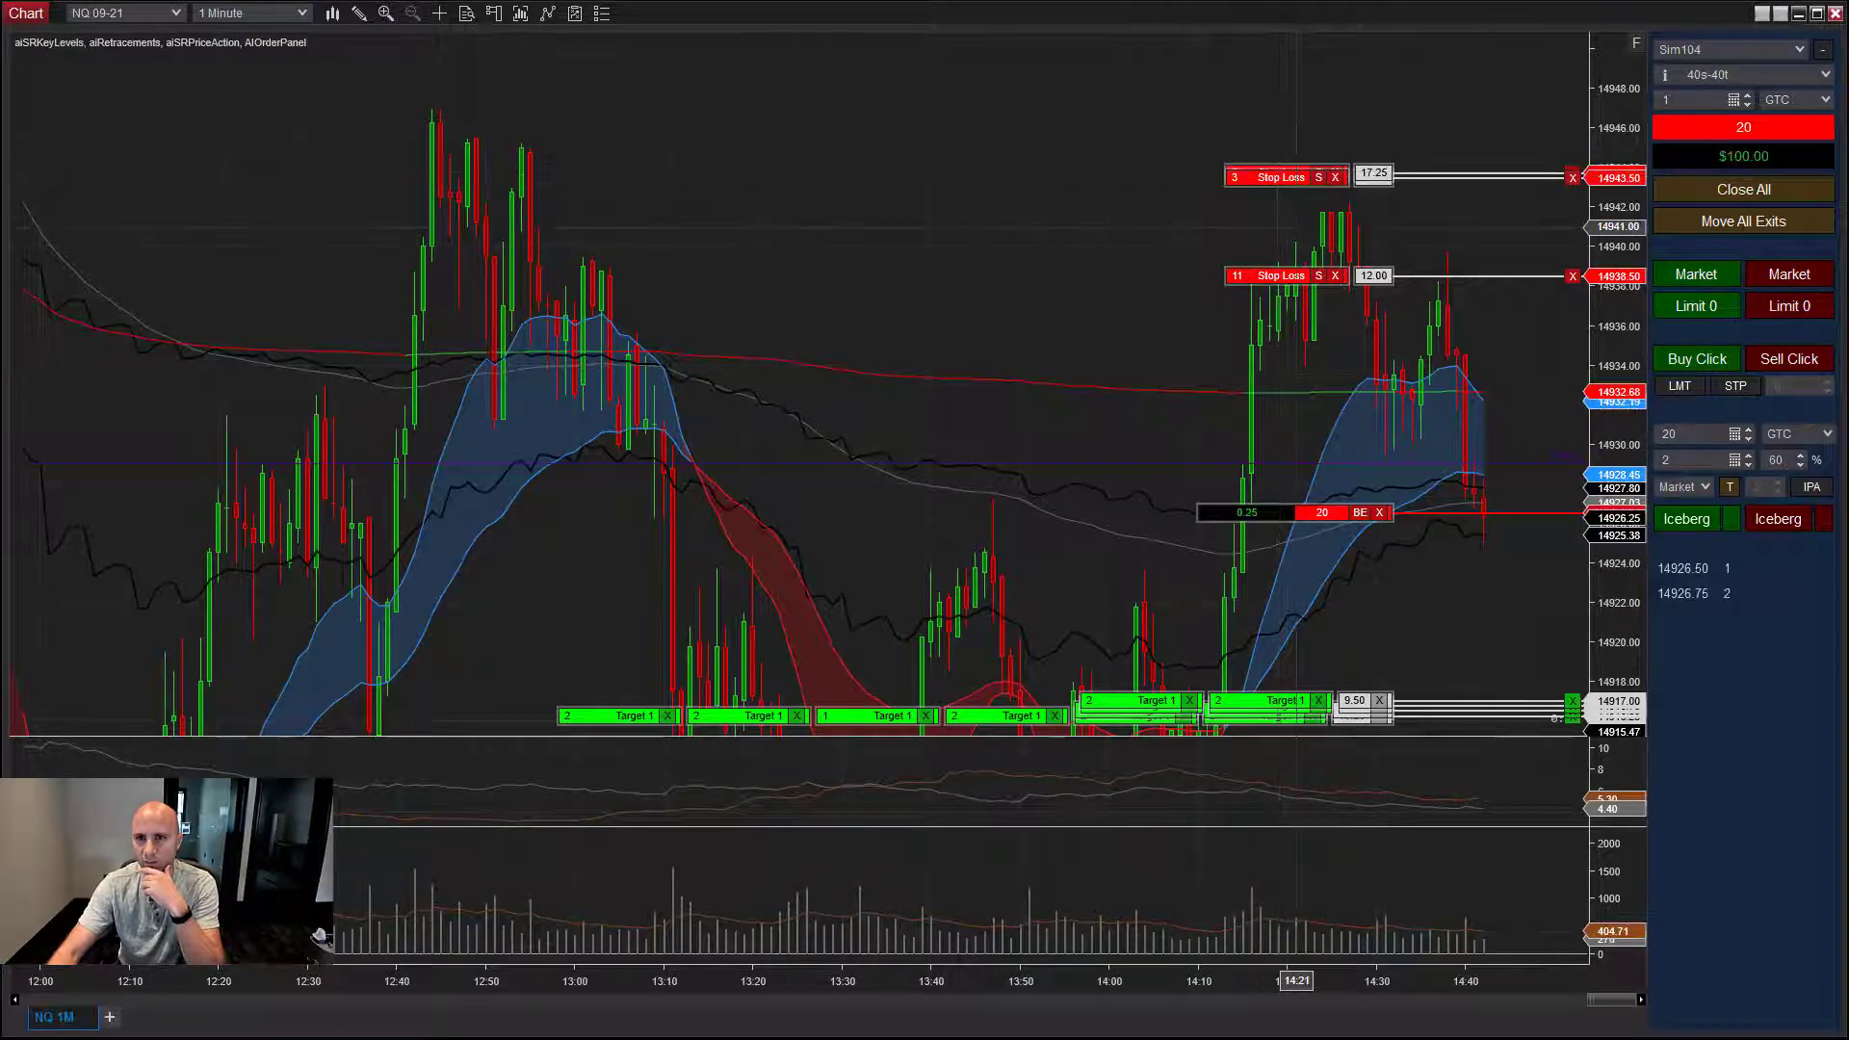
pyautogui.moveTo(1281, 276); pyautogui.dragTo(1281, 178)
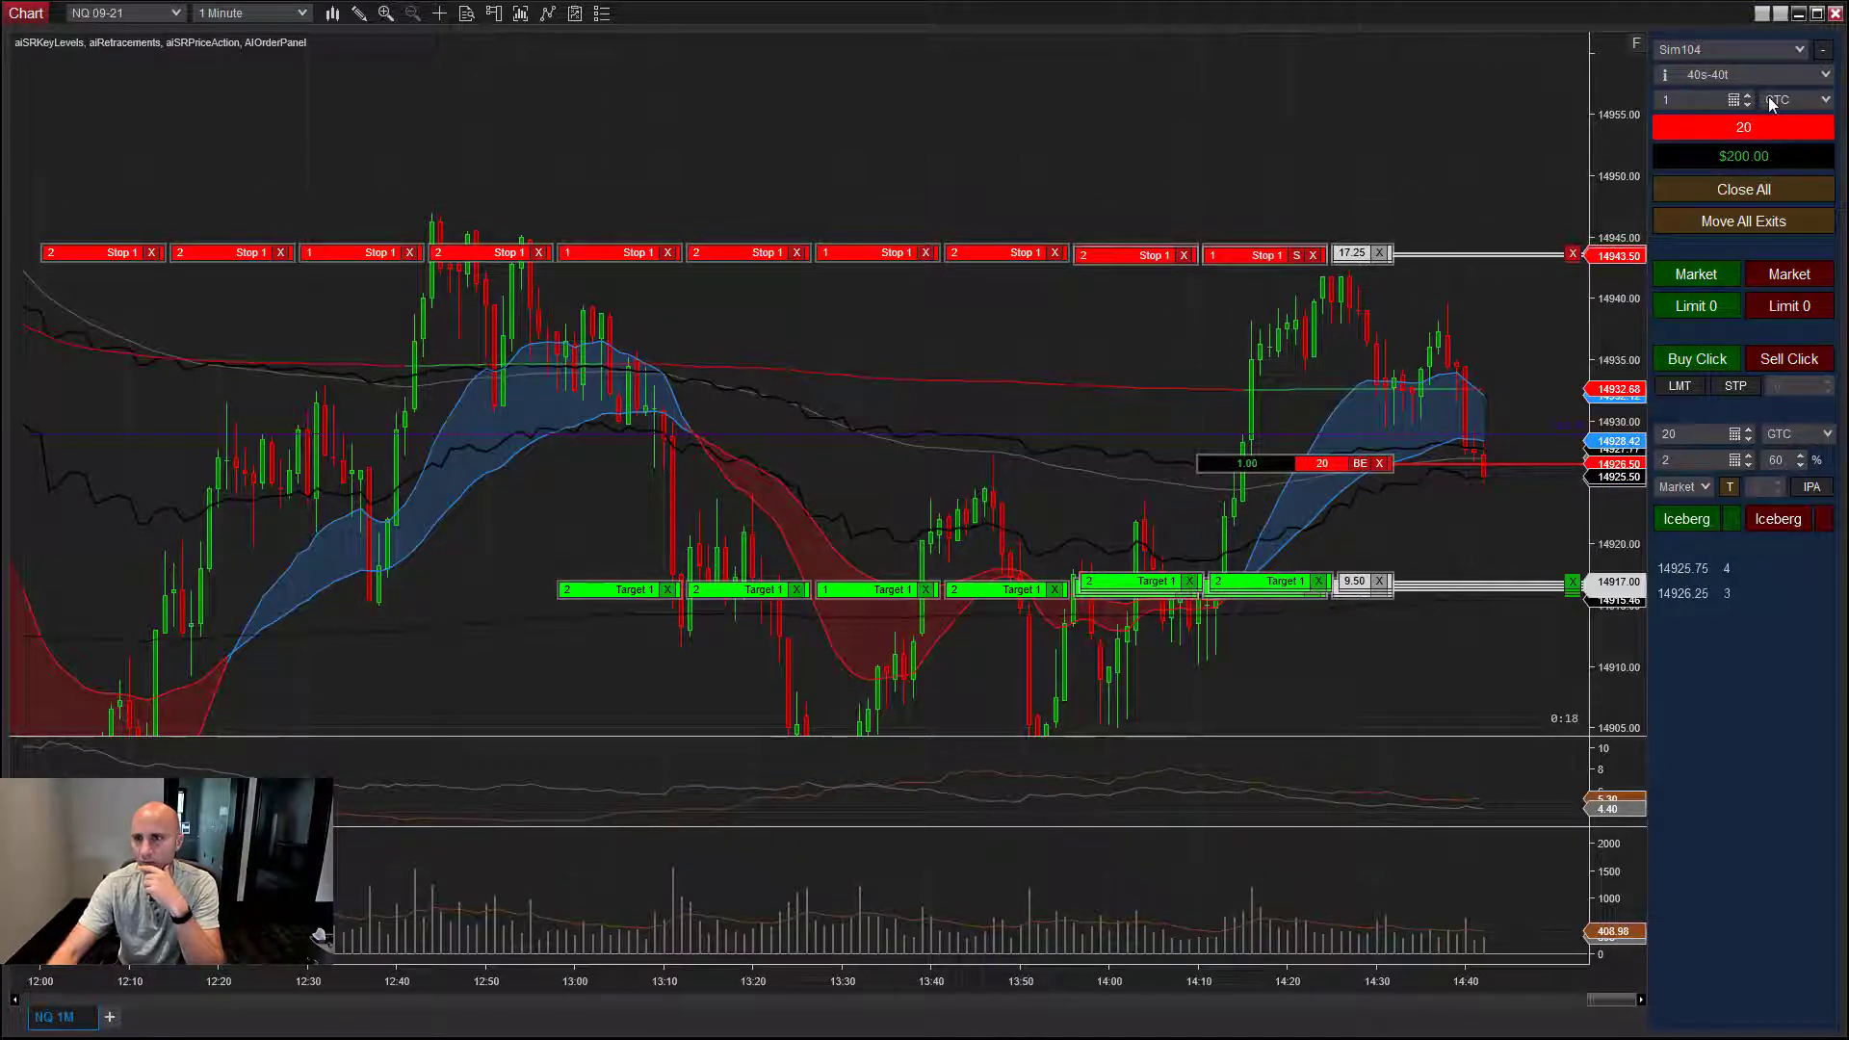
# - Move all the short's profit targets together to 14918.50, then readjust them to 14920.75
pyautogui.click(1743, 222)
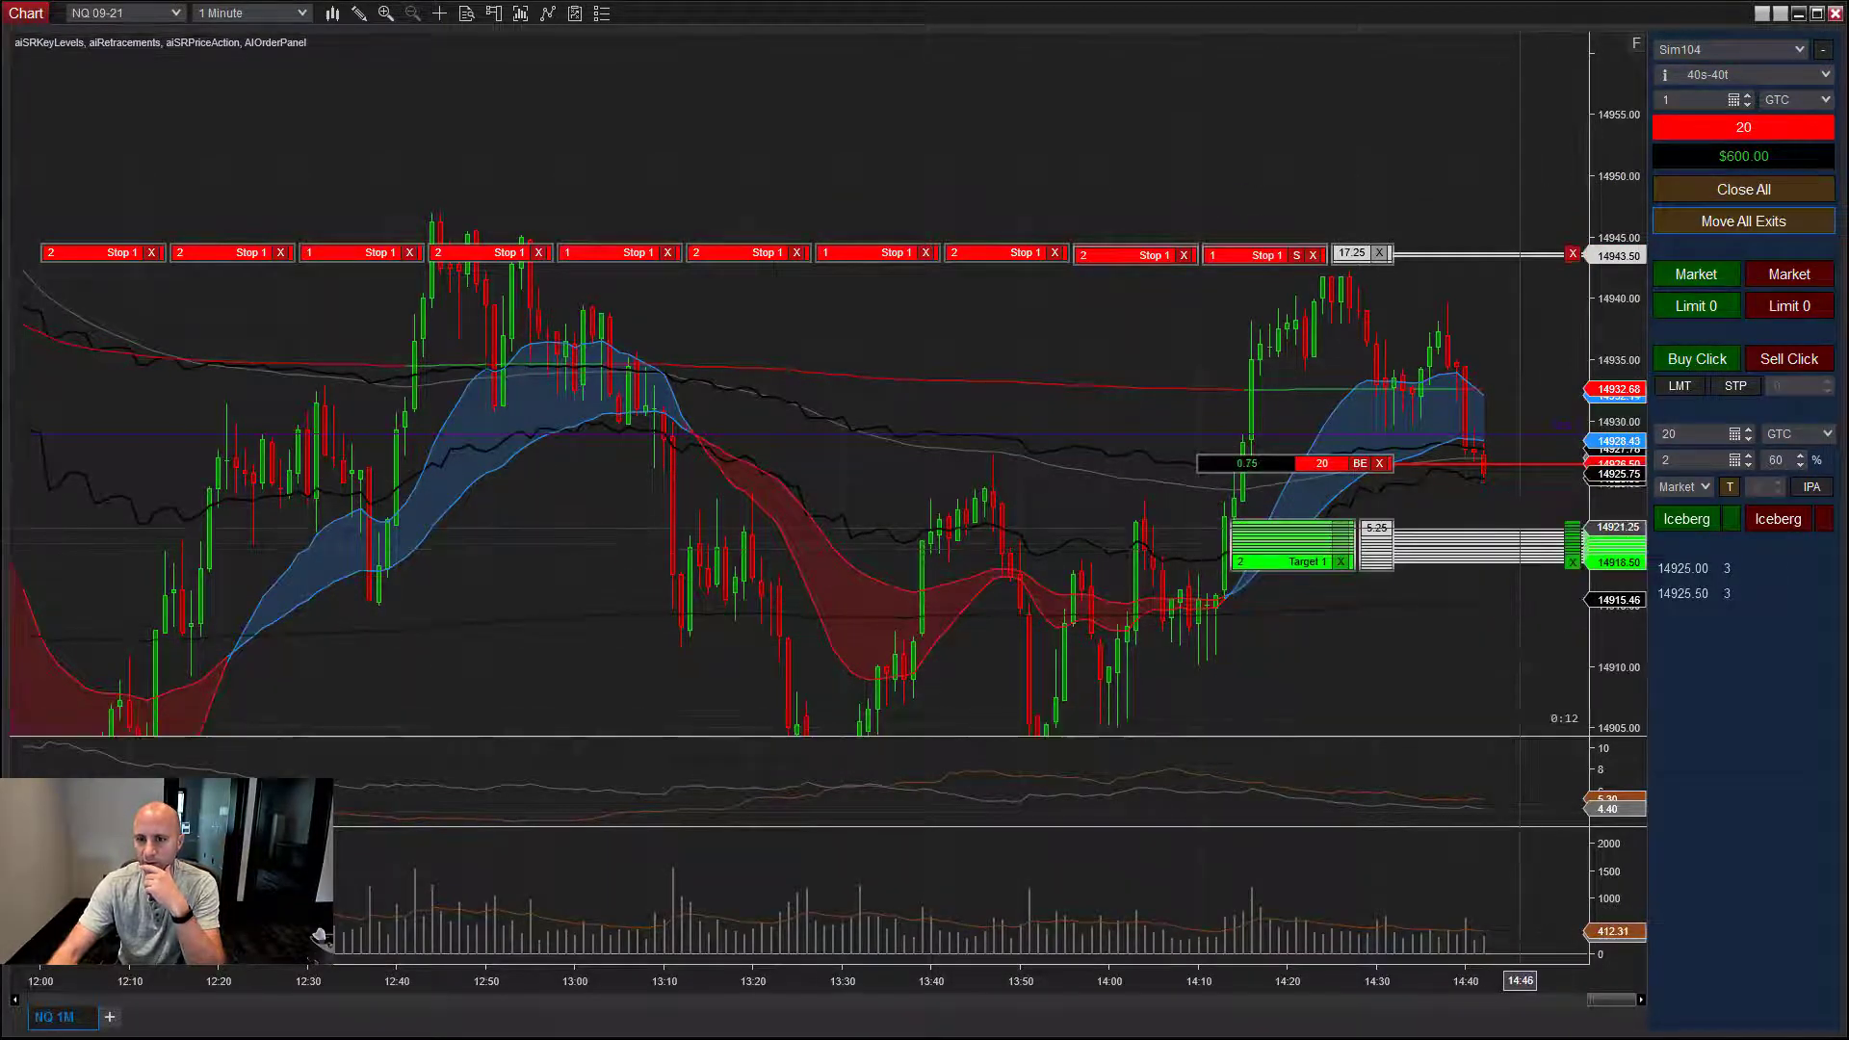
pyautogui.click(1520, 528)
pyautogui.click(1768, 234)
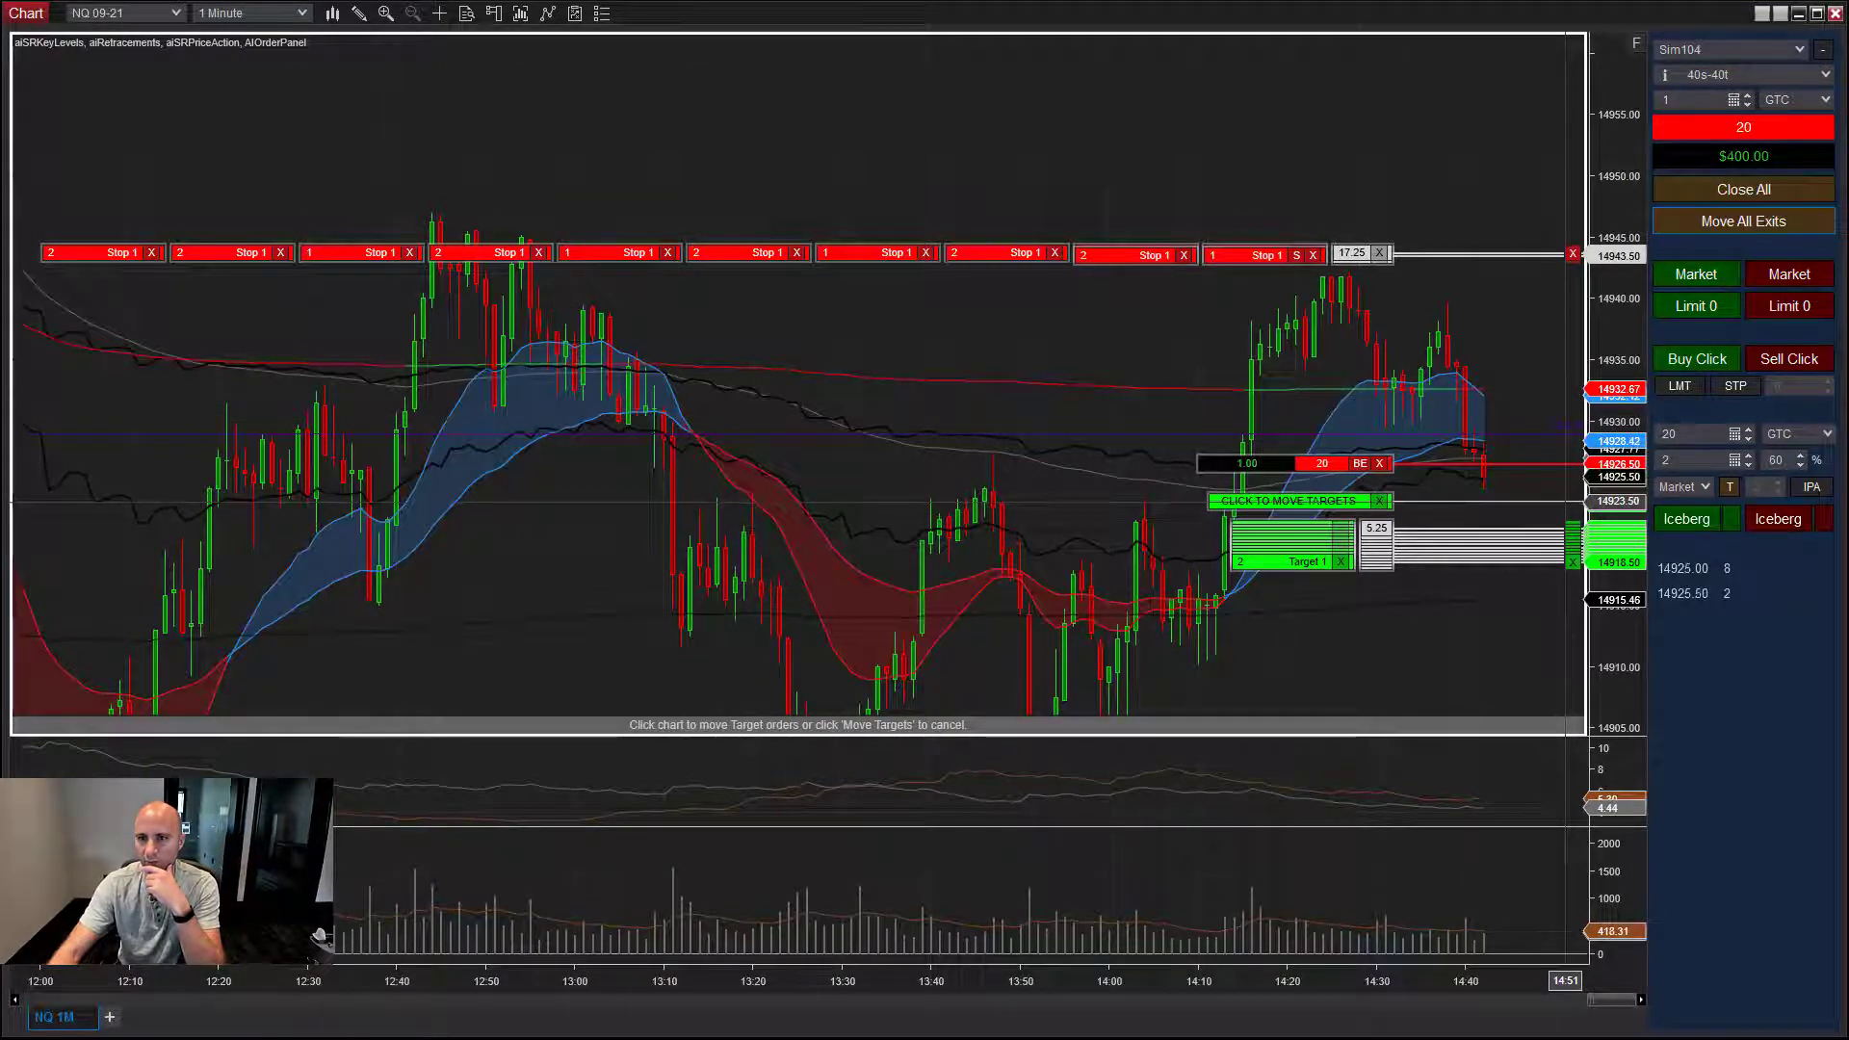
pyautogui.click(1484, 503)
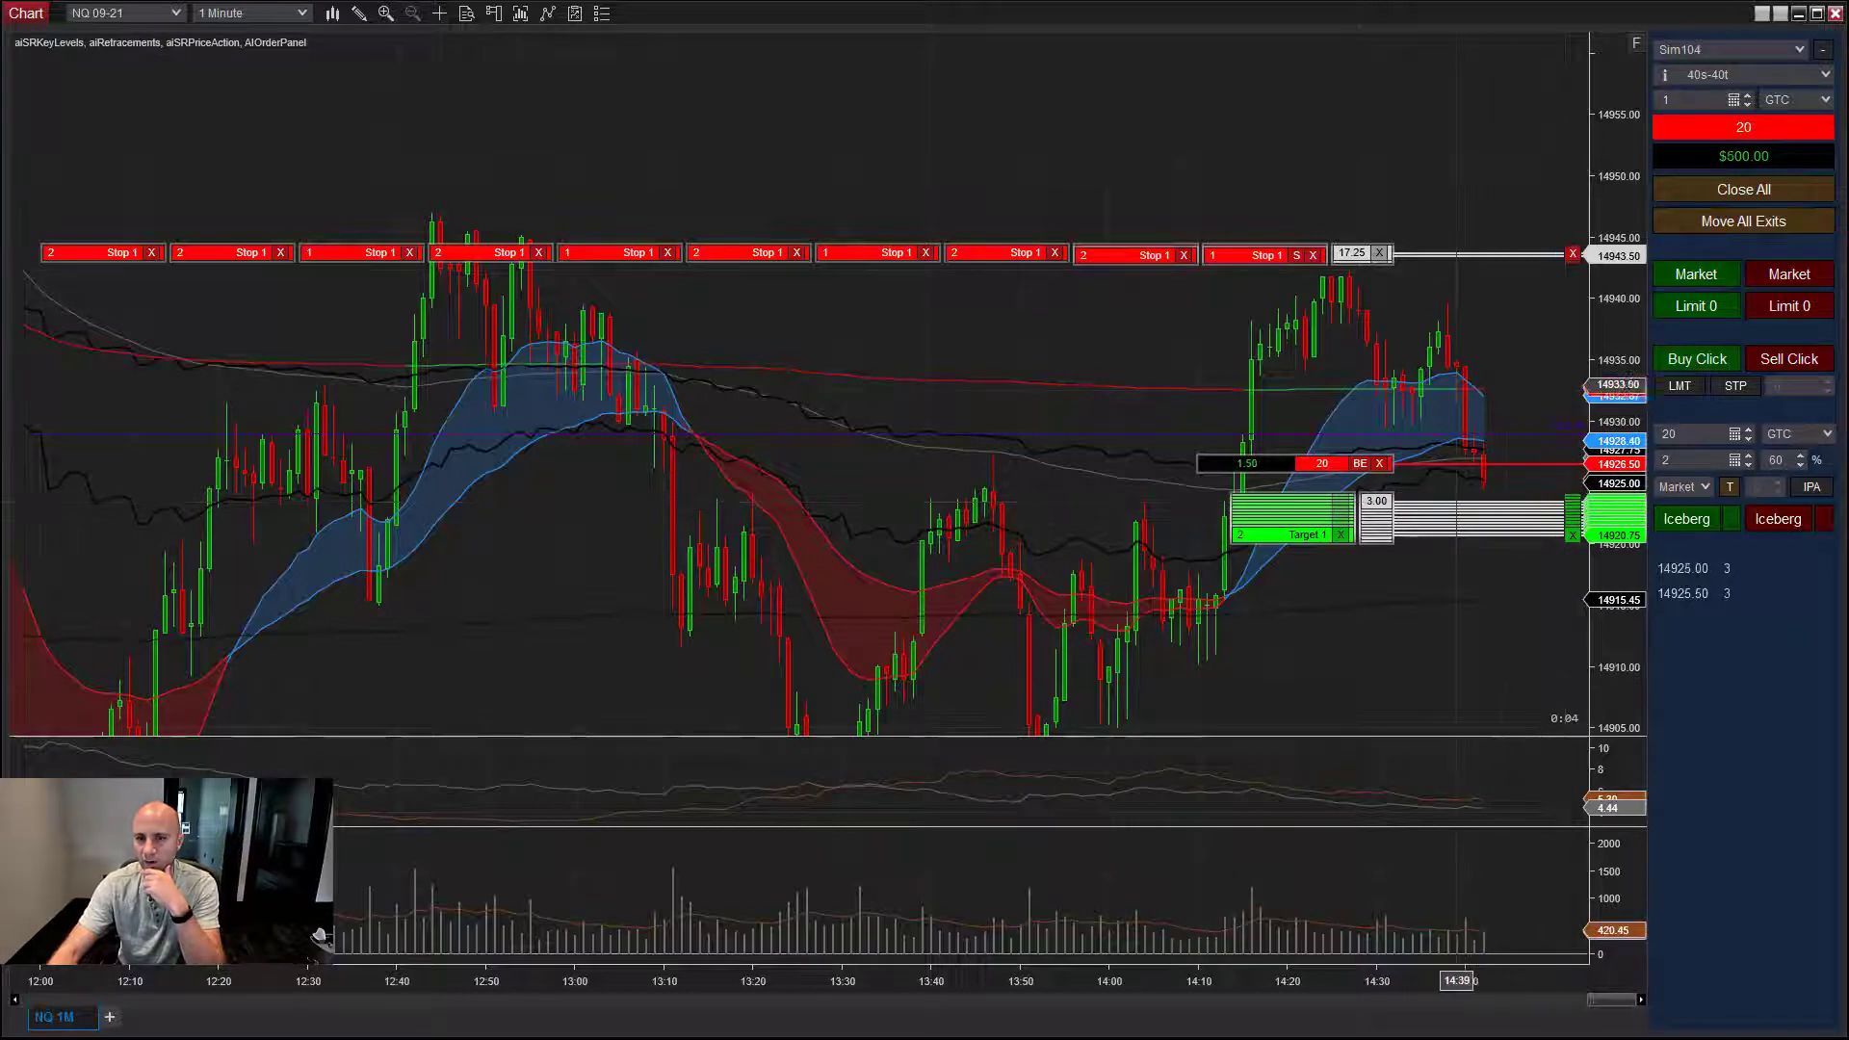